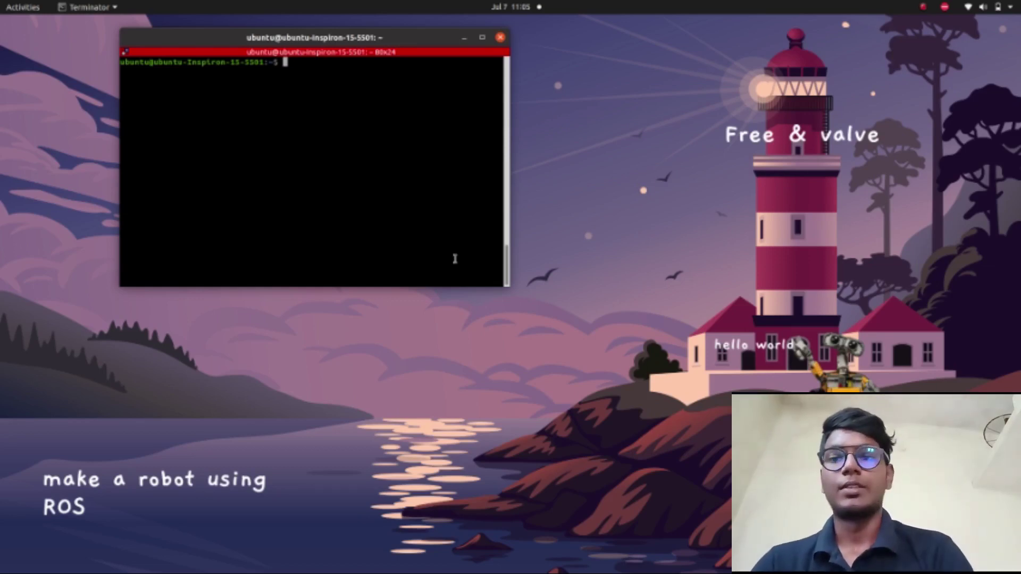
- Move into test/src/universal_robot and list its contents
text(cd )
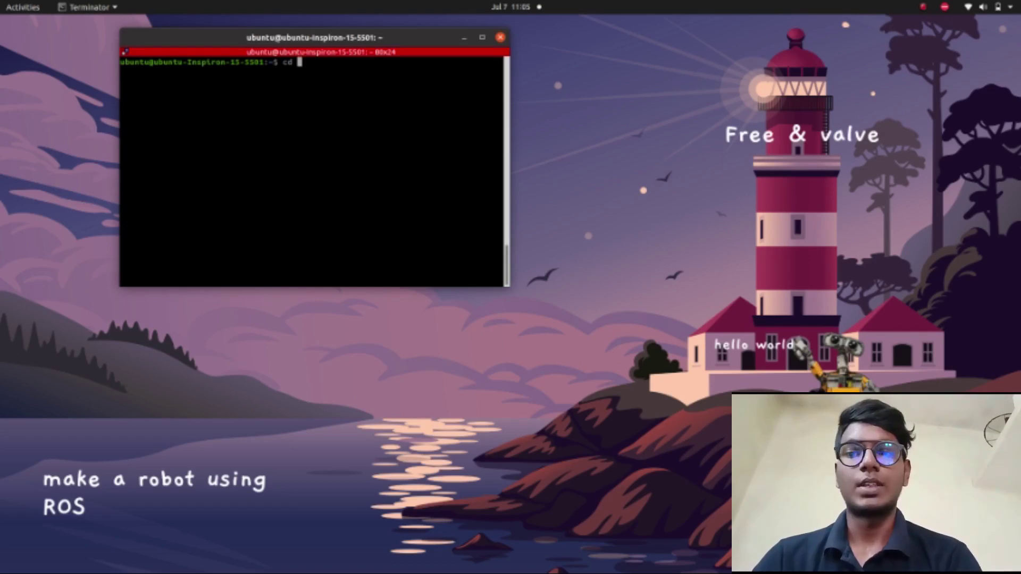
text(te)
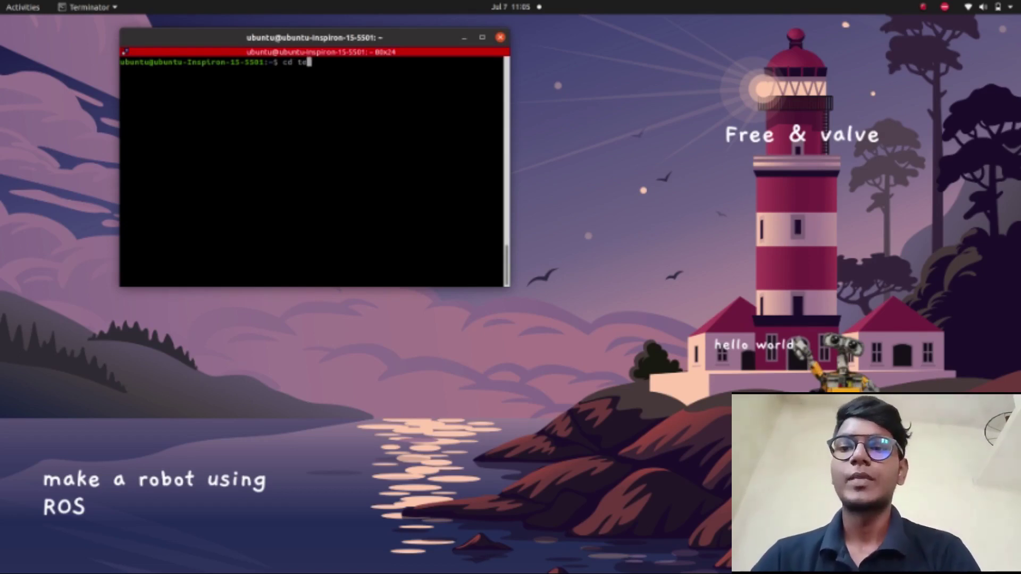
text(st/src/)
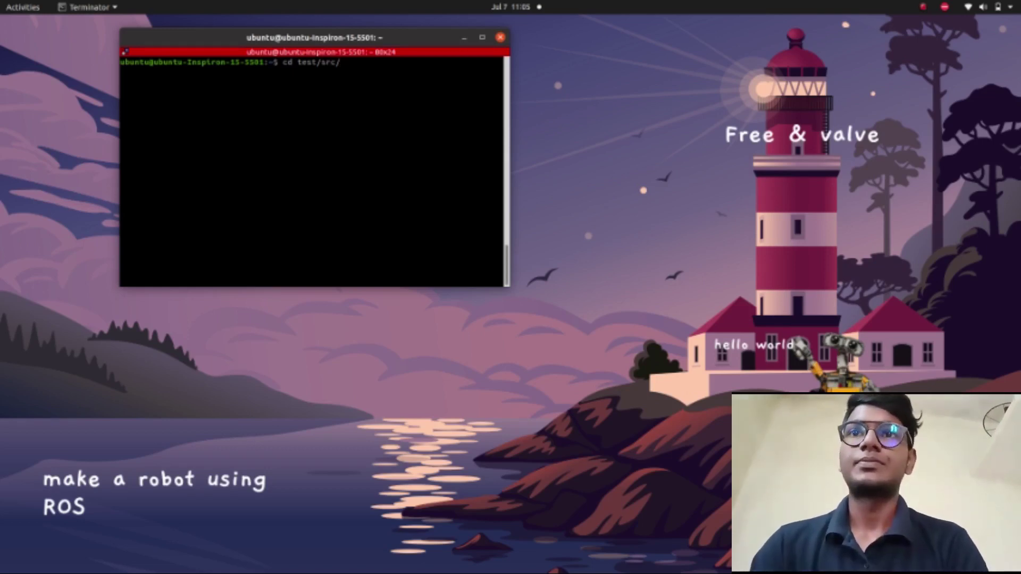
key(Return)
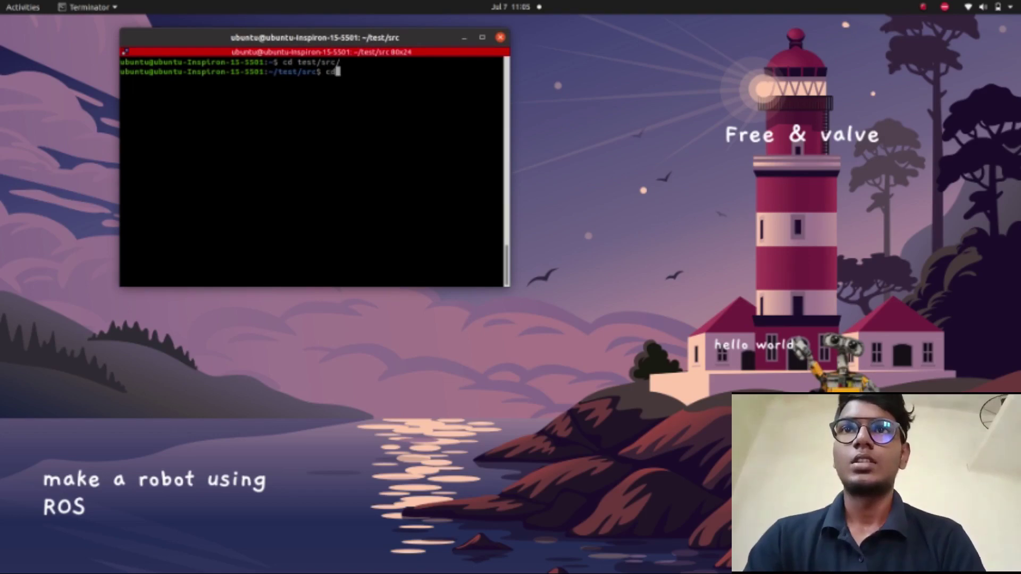
text(cd universal_robot/)
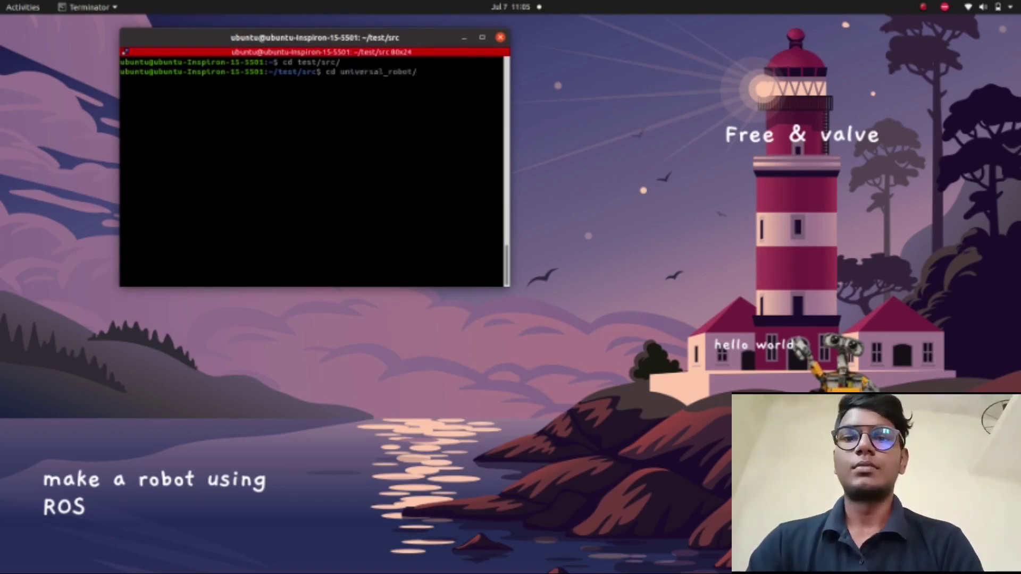
text(u)
key(Tab)
key(Tab)
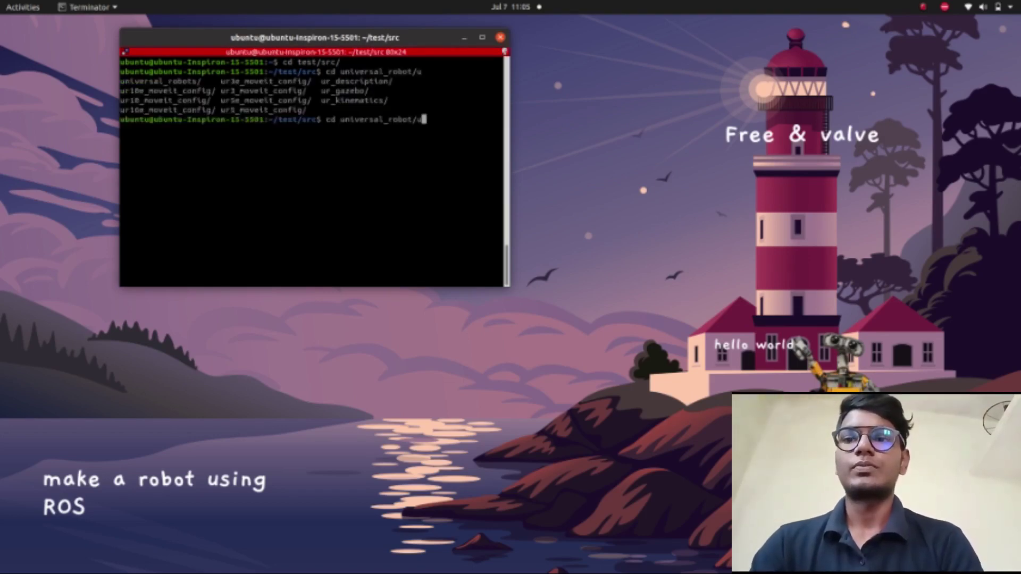
key(BackSpace)
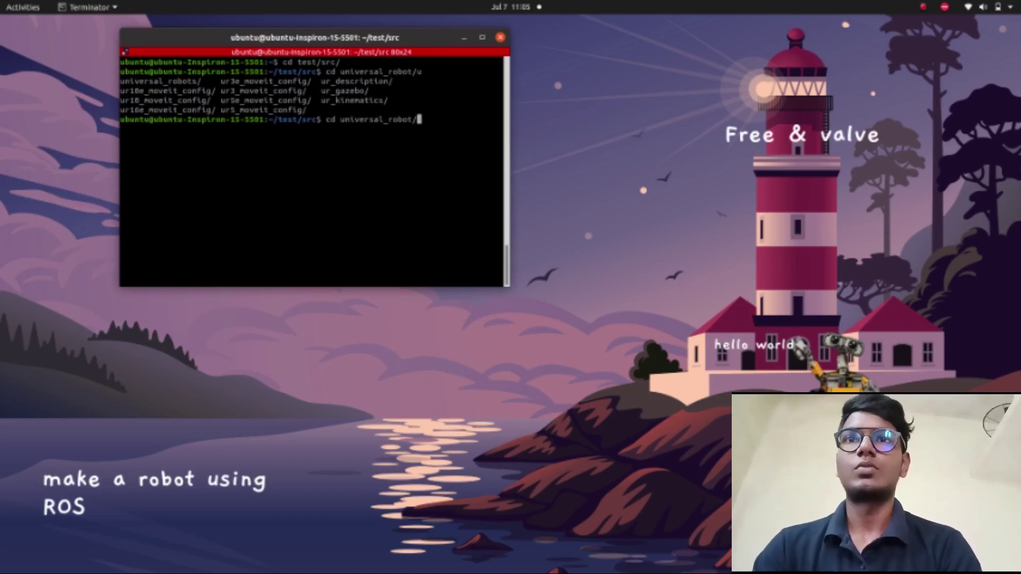
key(Return)
text(ls)
key(Return)
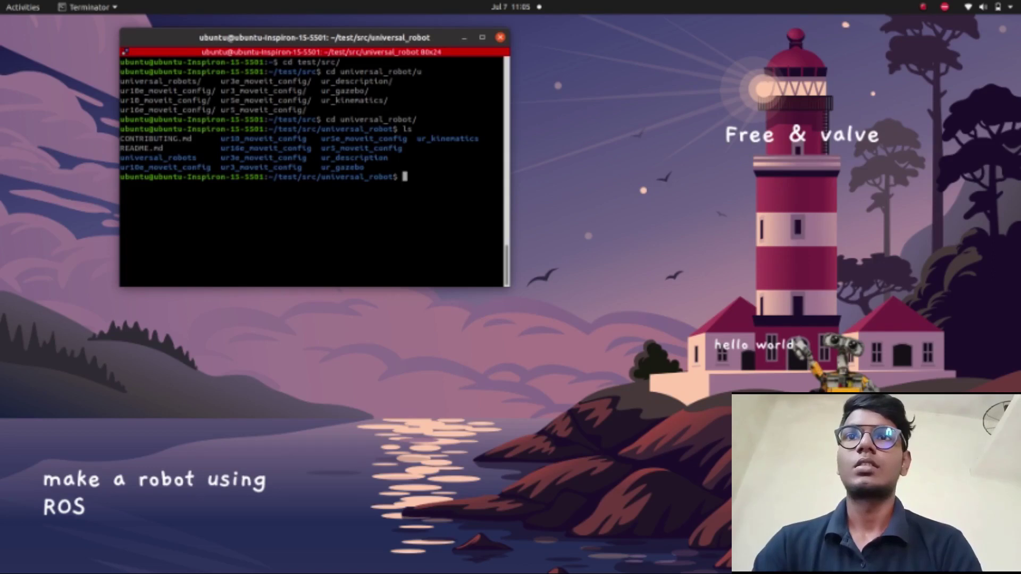
- Go into ur_description/urdf and list the xacro files there
text(c)
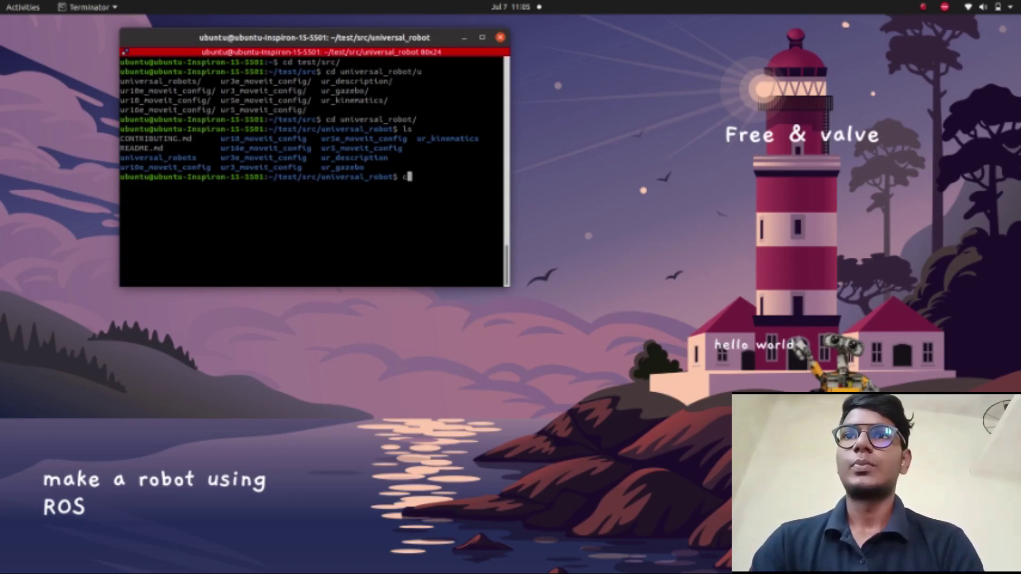
text(d ur_d)
key(Tab)
key(Return)
text(ls)
key(Return)
text(cd urdf/)
key(Return)
text(ls)
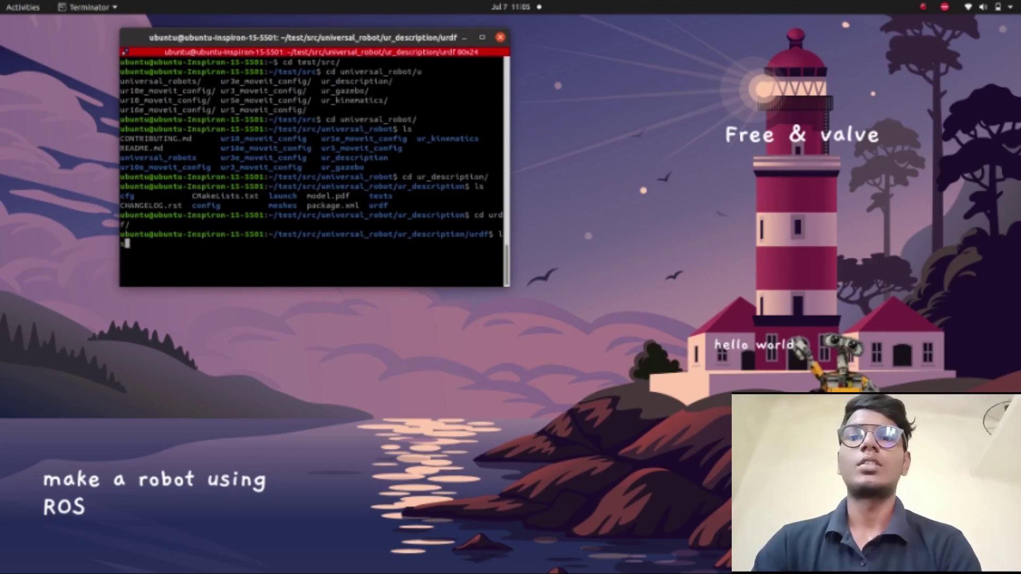
key(Return)
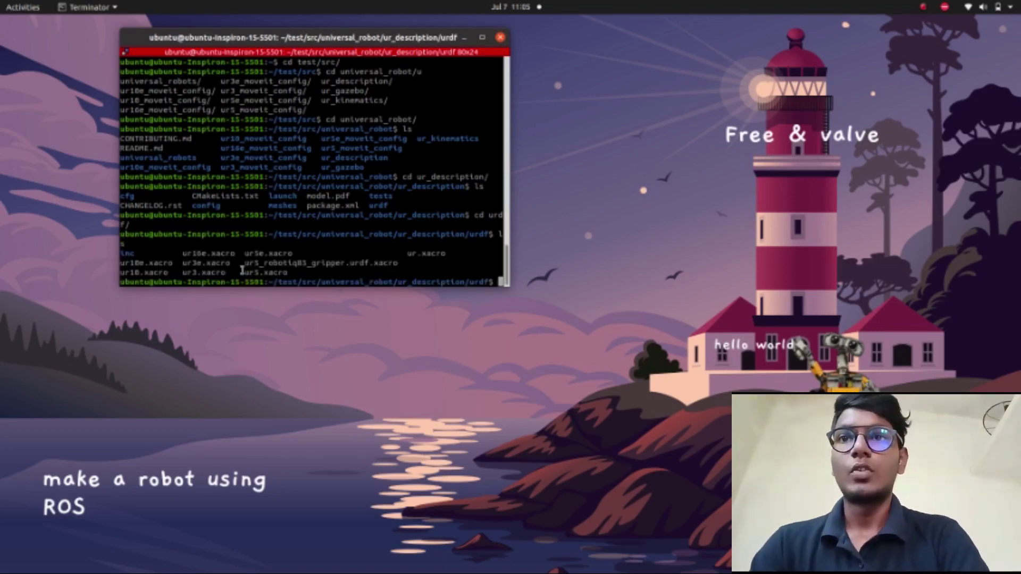
- Confirm ur5.xacro is listed, return home, and run roslaunch moveit_setup_assistant setup_assistant.launch
drag(243, 272, 287, 273)
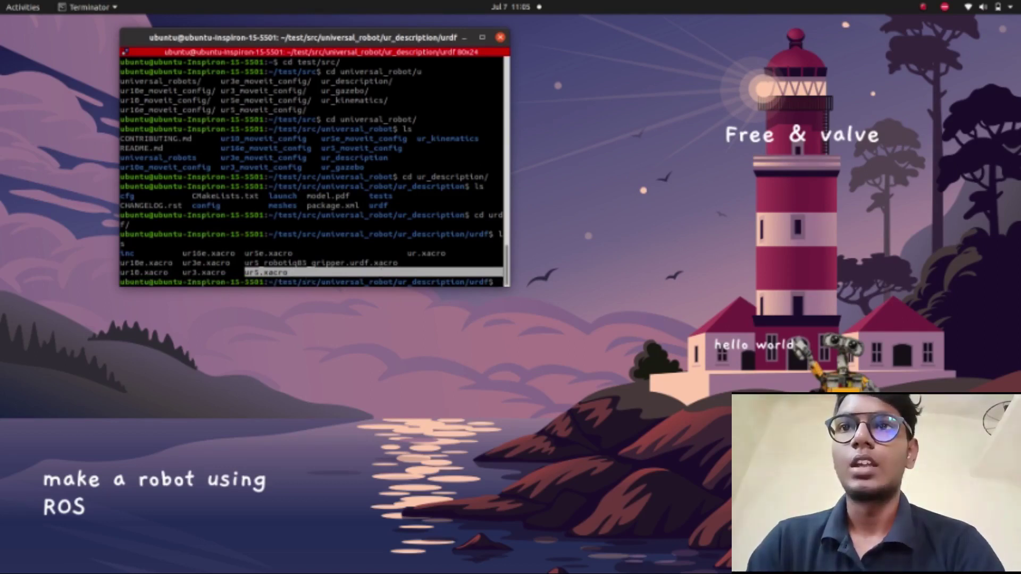
click(408, 264)
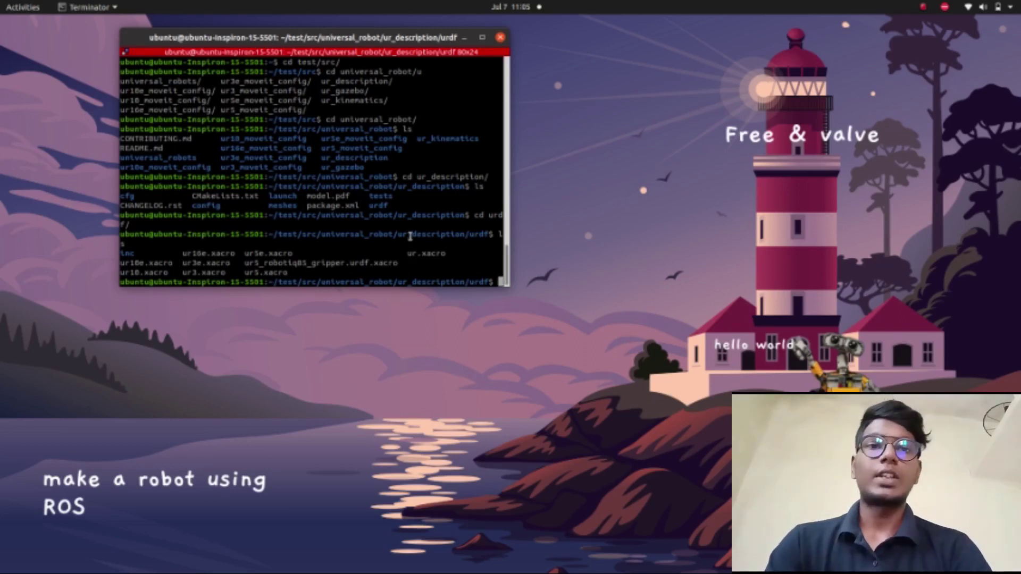
text(cd)
key(Return)
text(ls)
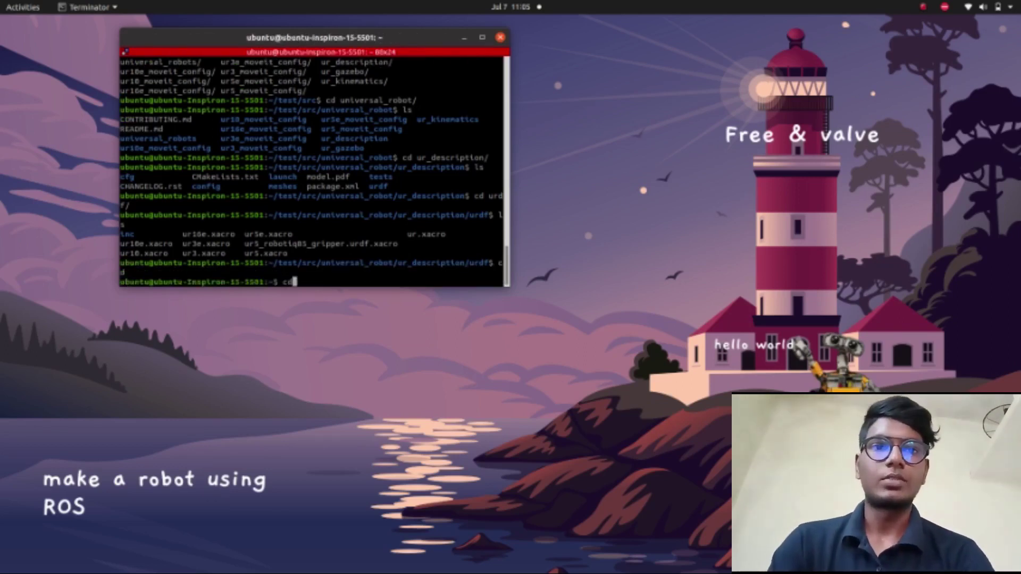
key(BackSpace)
key(BackSpace)
text(roslaunch moveit_setup_assistant setup_assistant.launch)
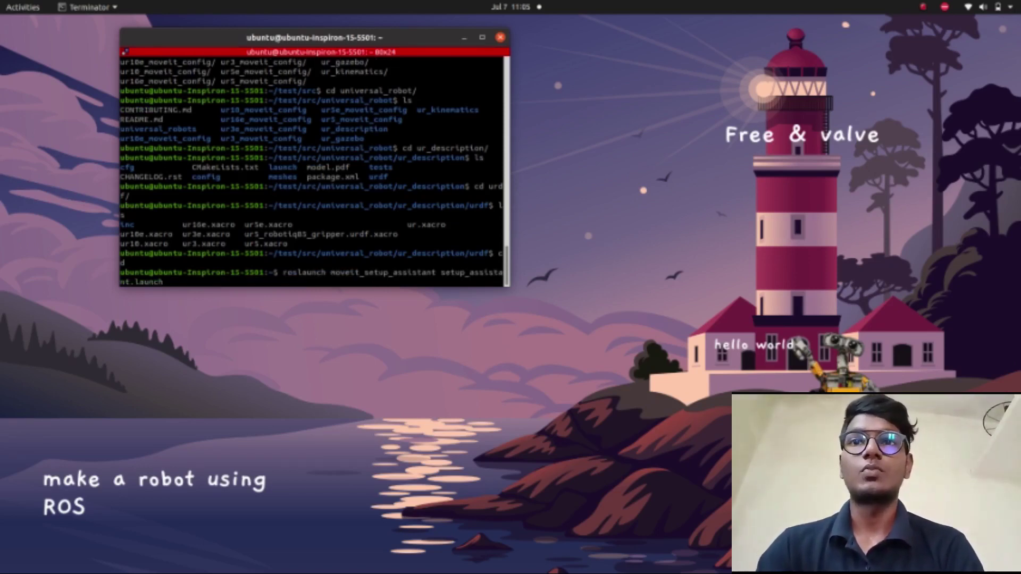
key(Return)
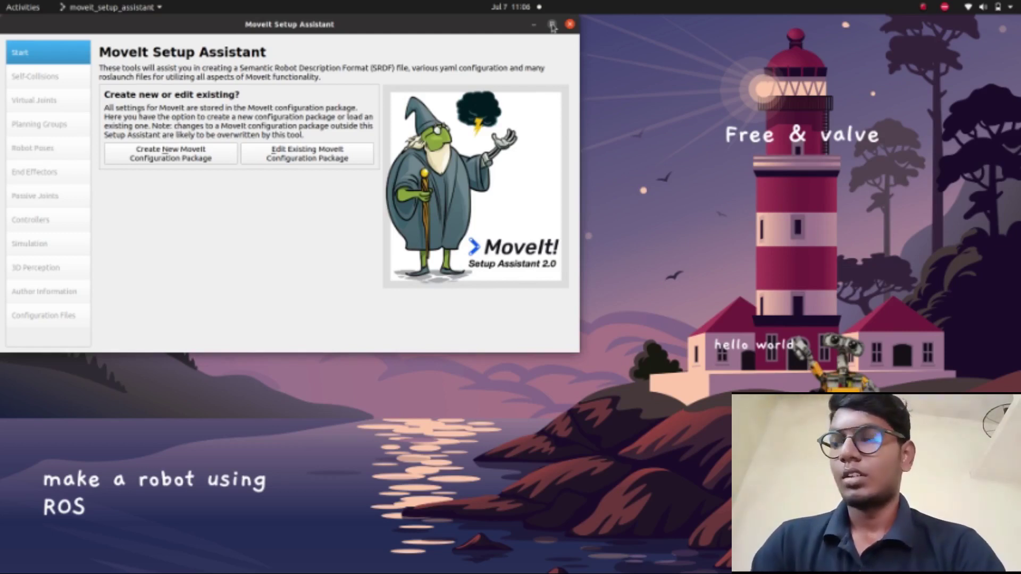
- Maximize the Setup Assistant and start a new MoveIt configuration package
click(552, 25)
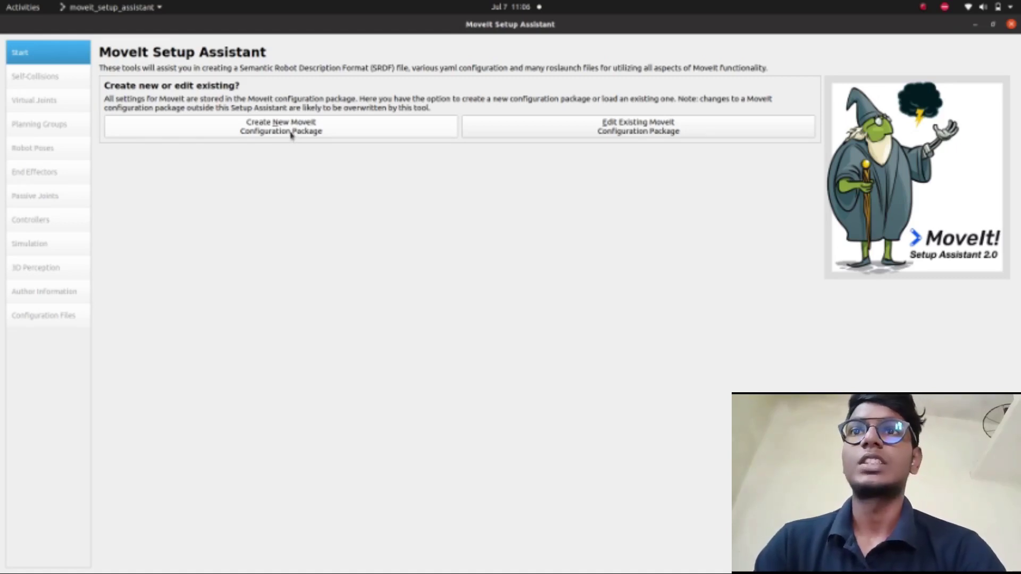
click(291, 133)
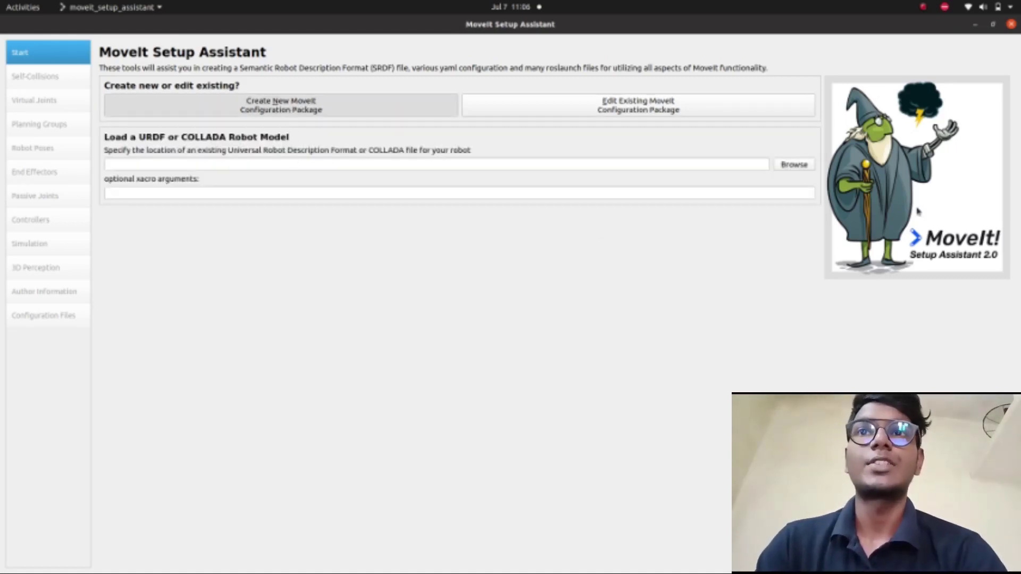
click(798, 166)
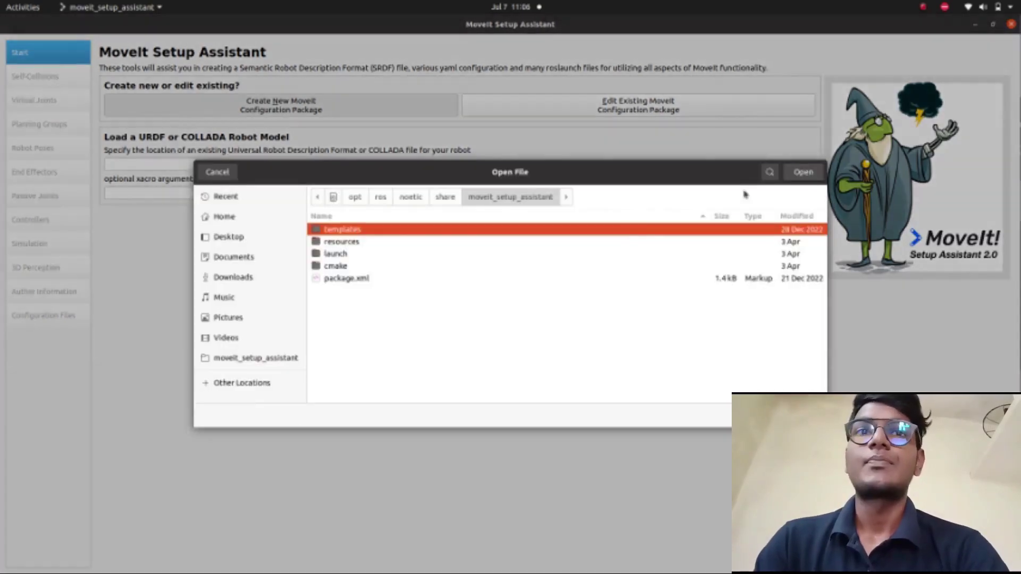
- Choose ~/test/src/universal_robot/ur_description/urdf/ur5.xacro as the robot model file
click(276, 217)
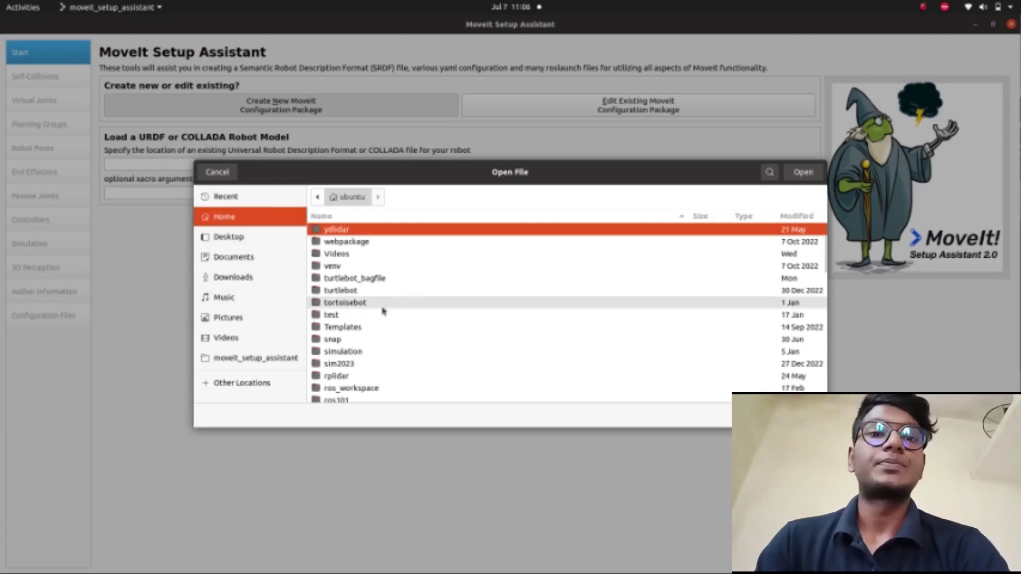
scroll(383, 311, down, 1)
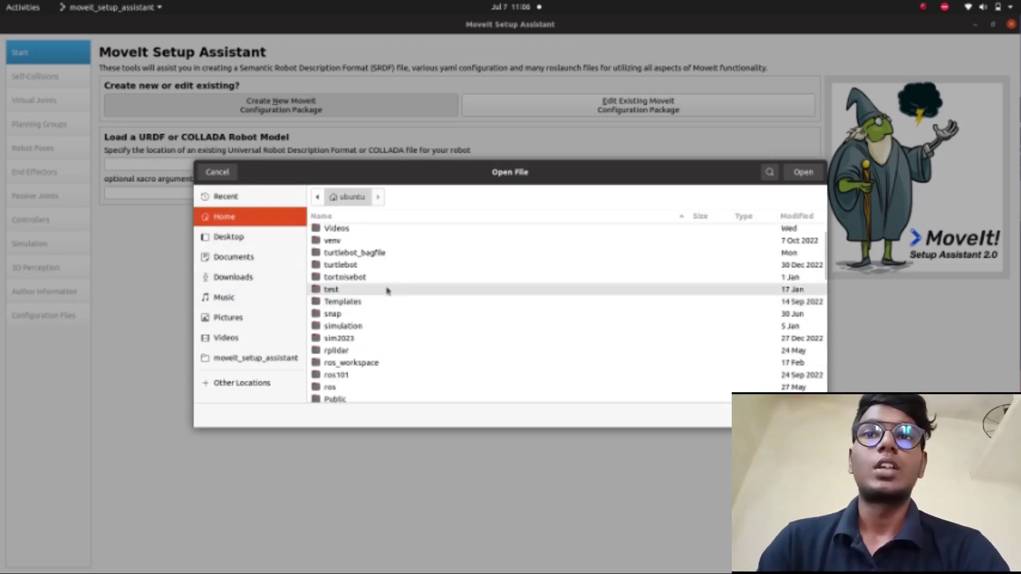
double_click(348, 291)
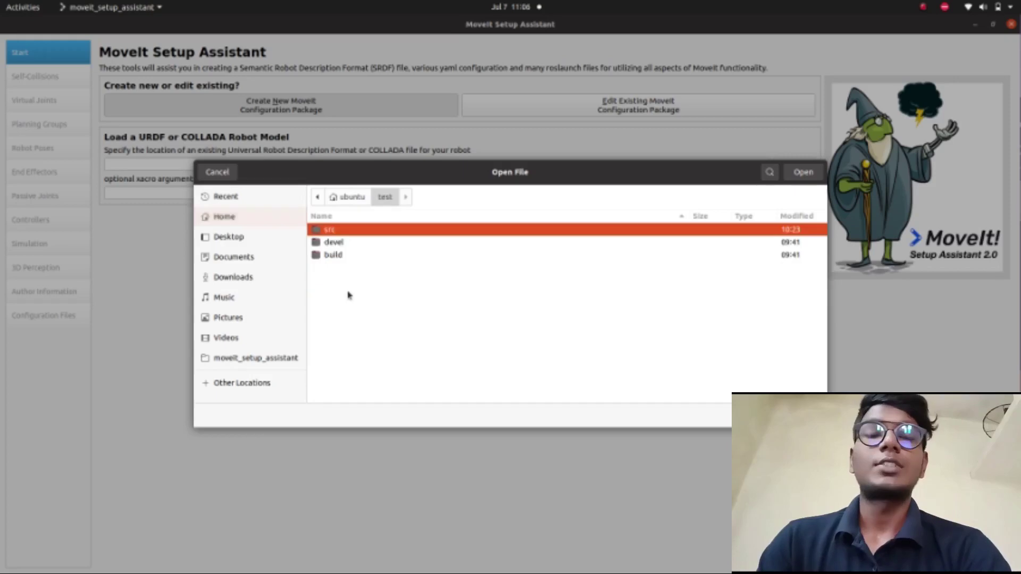
double_click(357, 232)
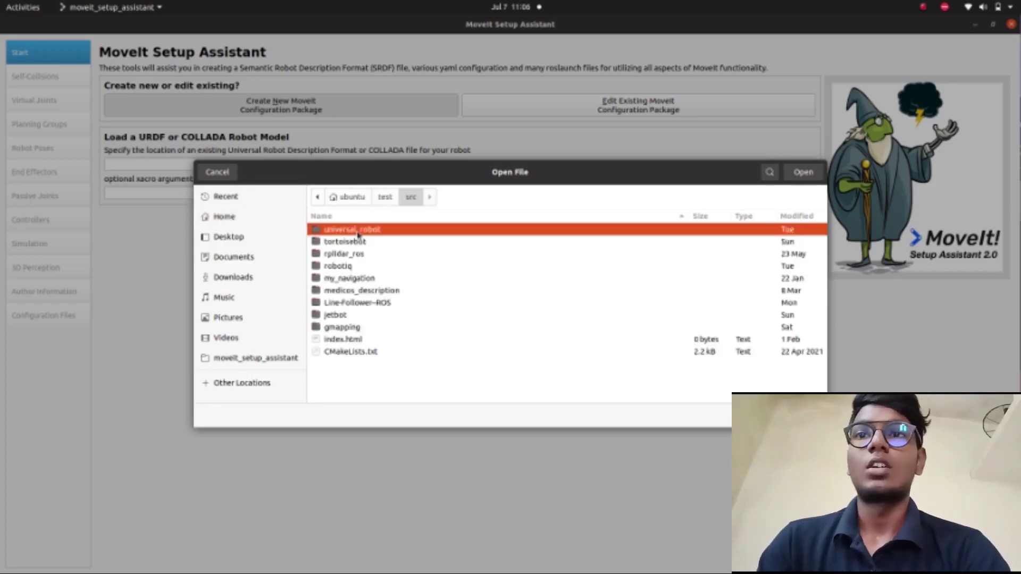
double_click(388, 232)
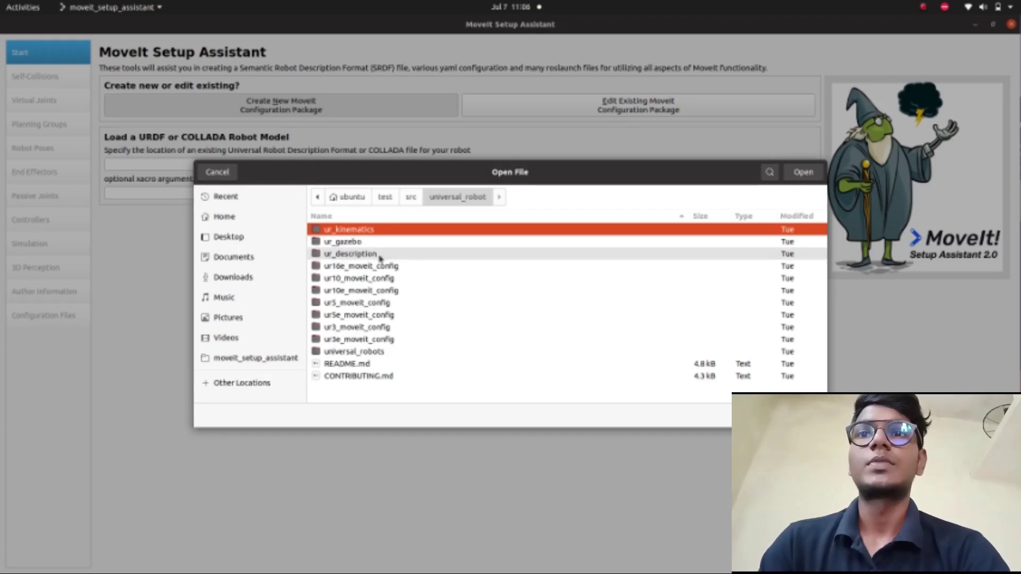
double_click(379, 256)
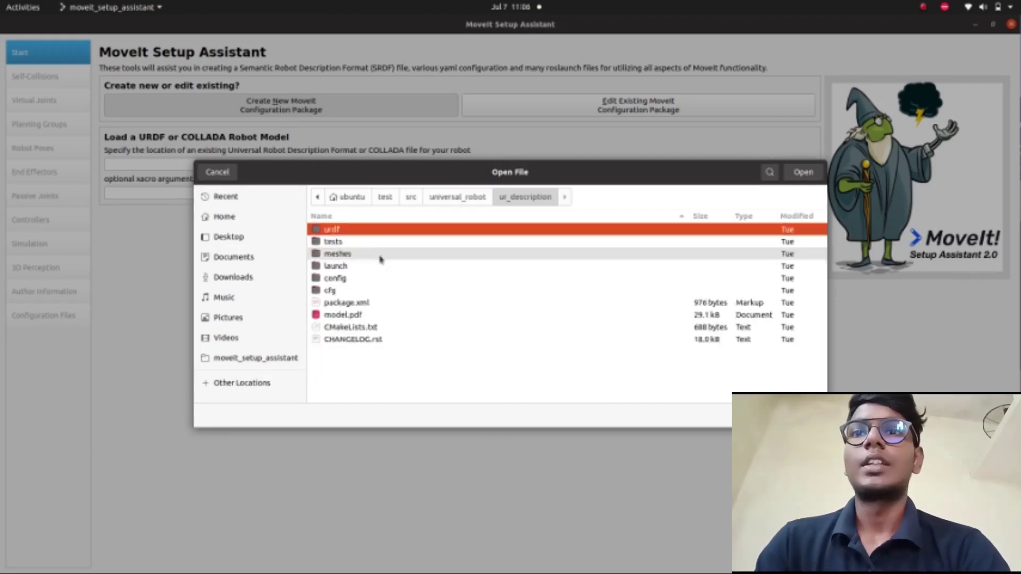
double_click(364, 229)
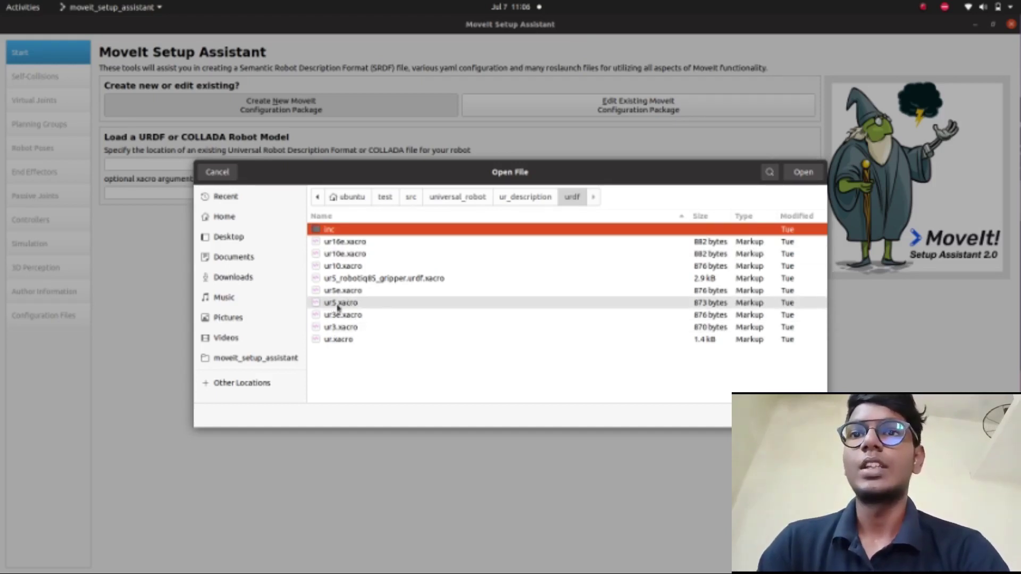
double_click(351, 303)
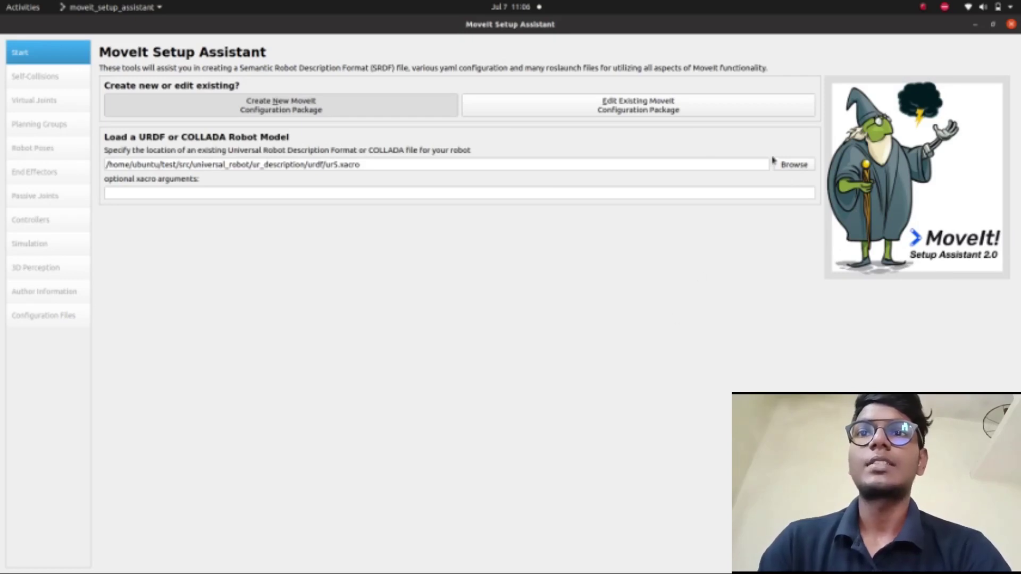
click(993, 24)
- Load the UR5 model files, maximize the window, and show the Self-Collisions page
click(545, 331)
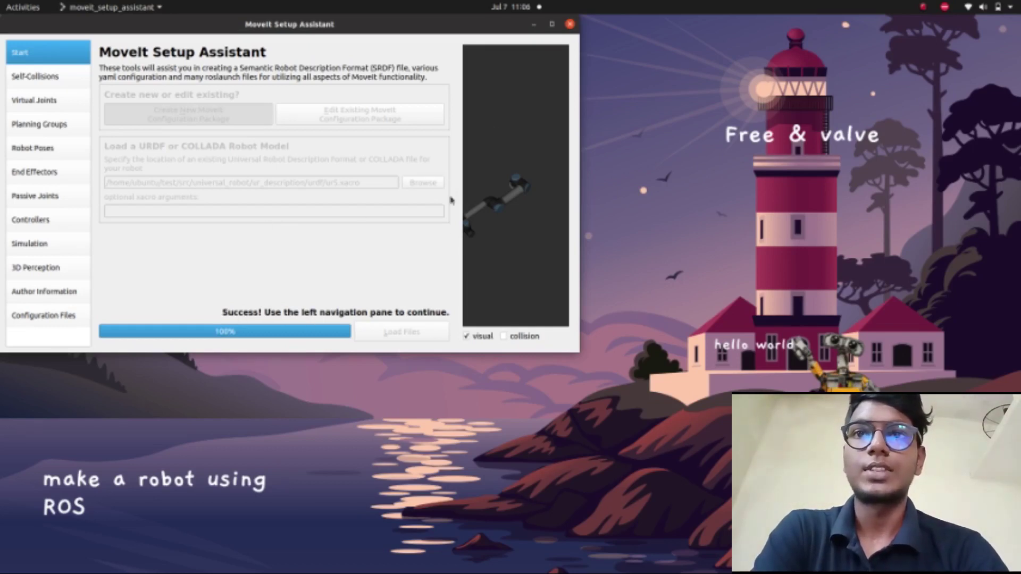
click(552, 25)
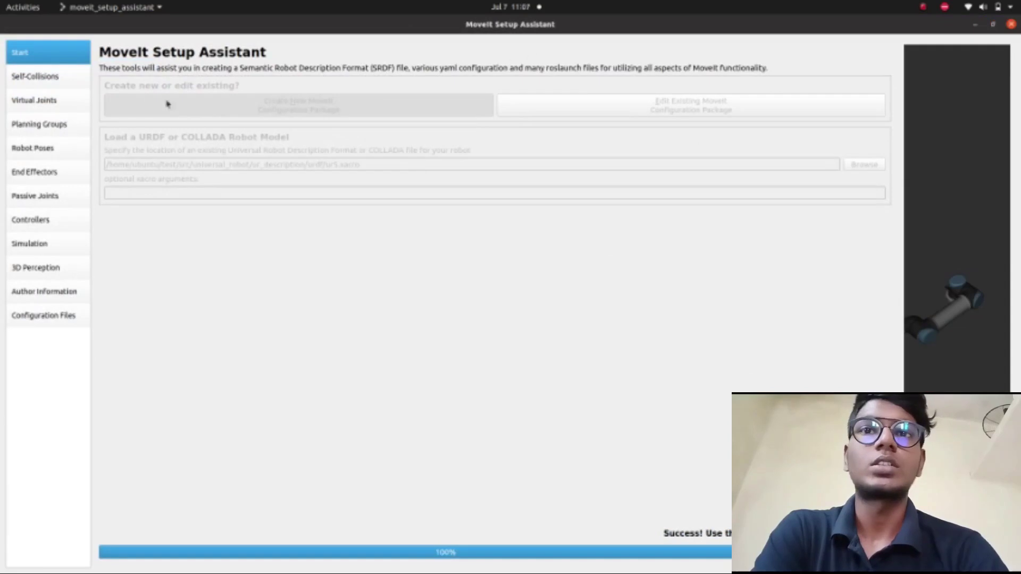
click(28, 68)
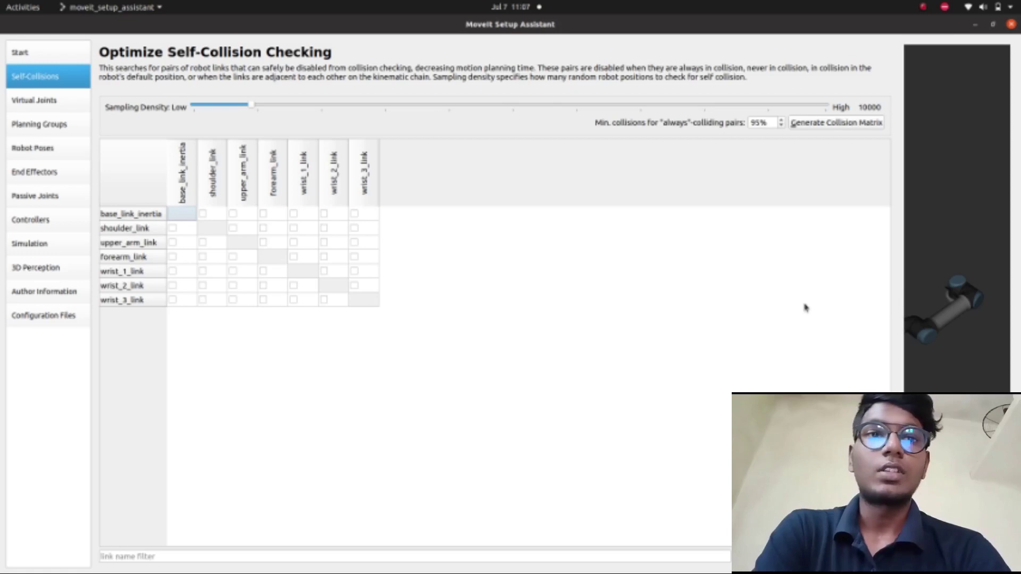
- Widen the 3-D preview and disable the shoulder_link–base_link_inertia collision pair
drag(898, 299, 858, 314)
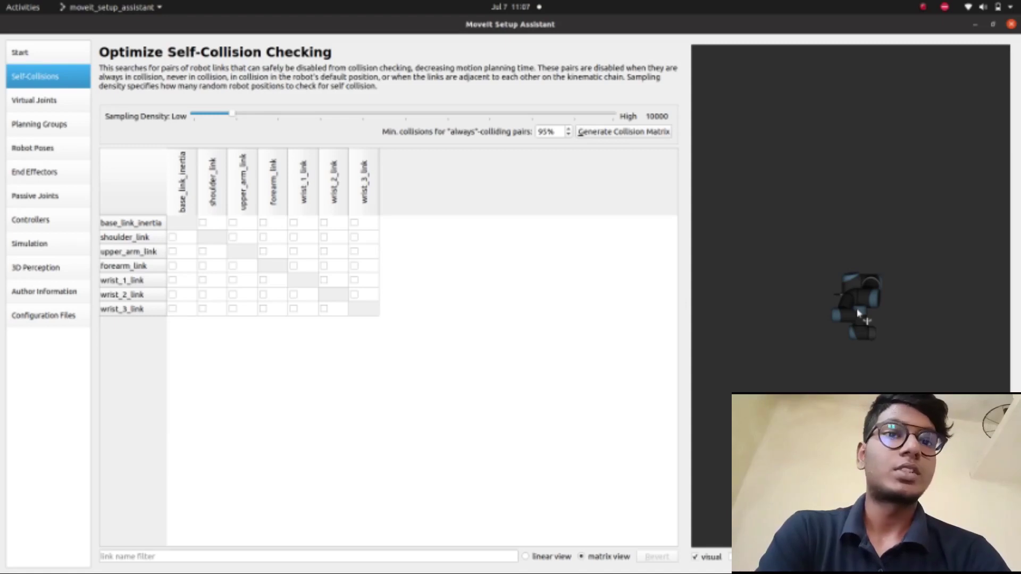
click(182, 222)
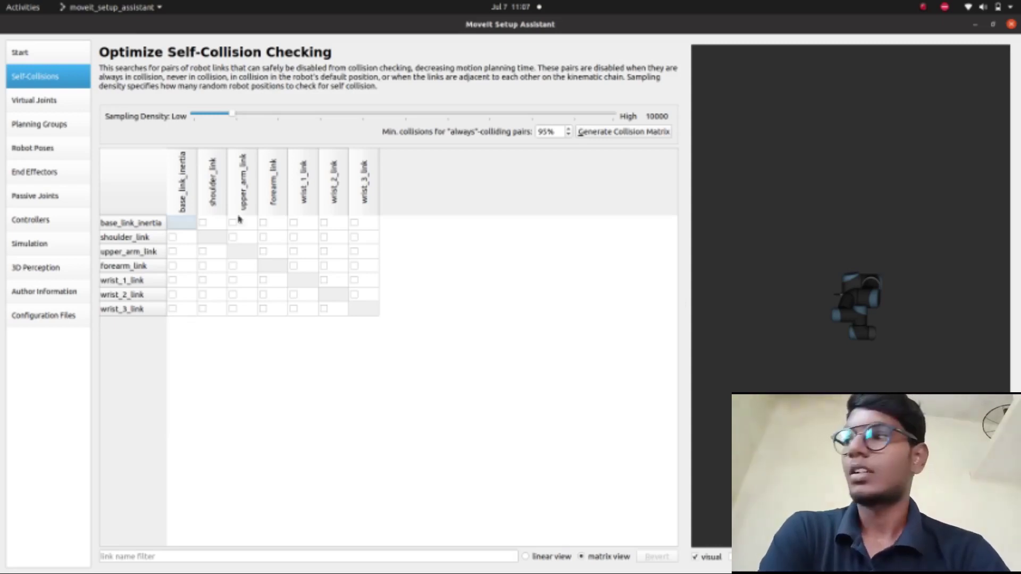
click(177, 241)
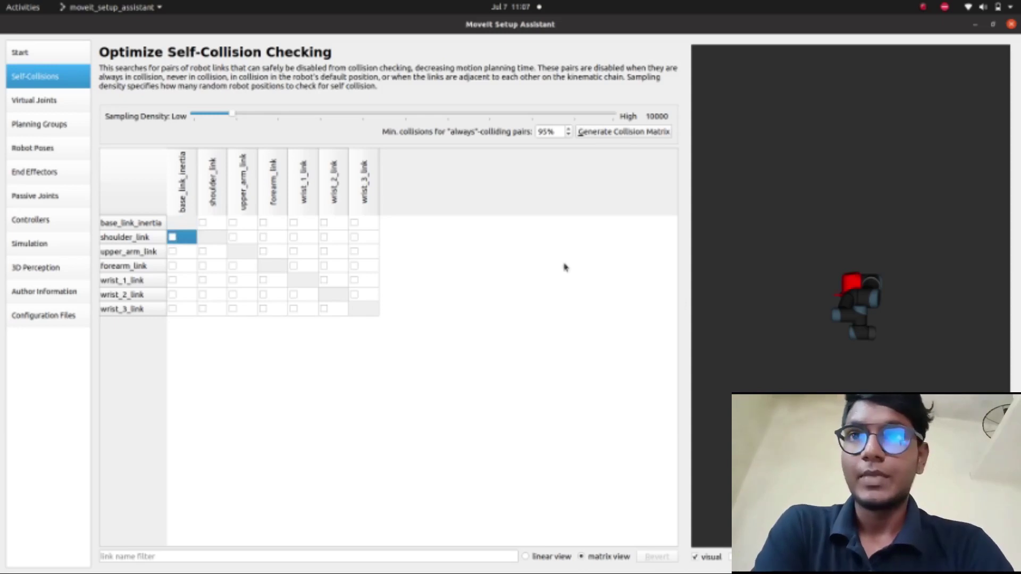
drag(765, 319, 1014, 372)
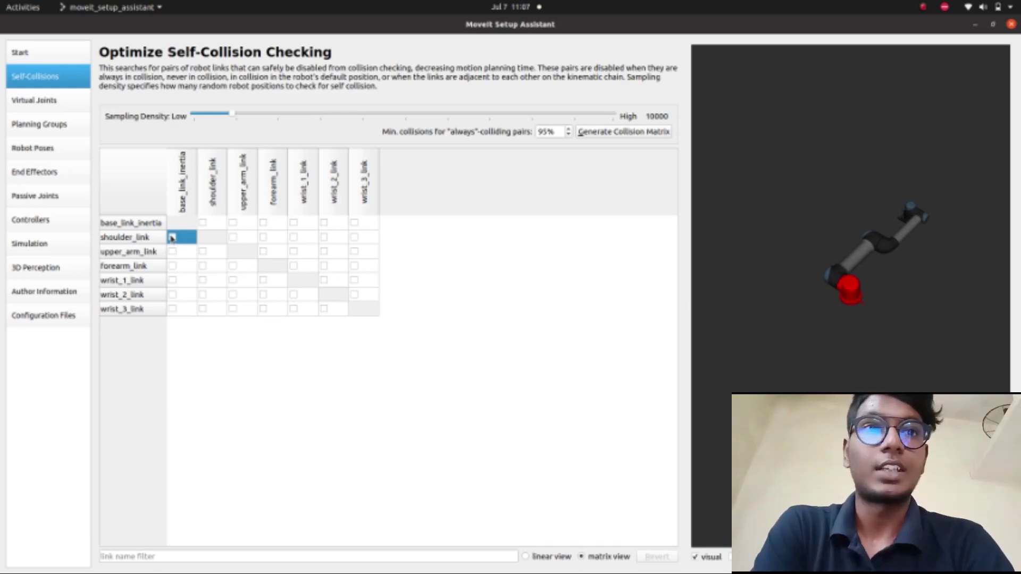
click(172, 237)
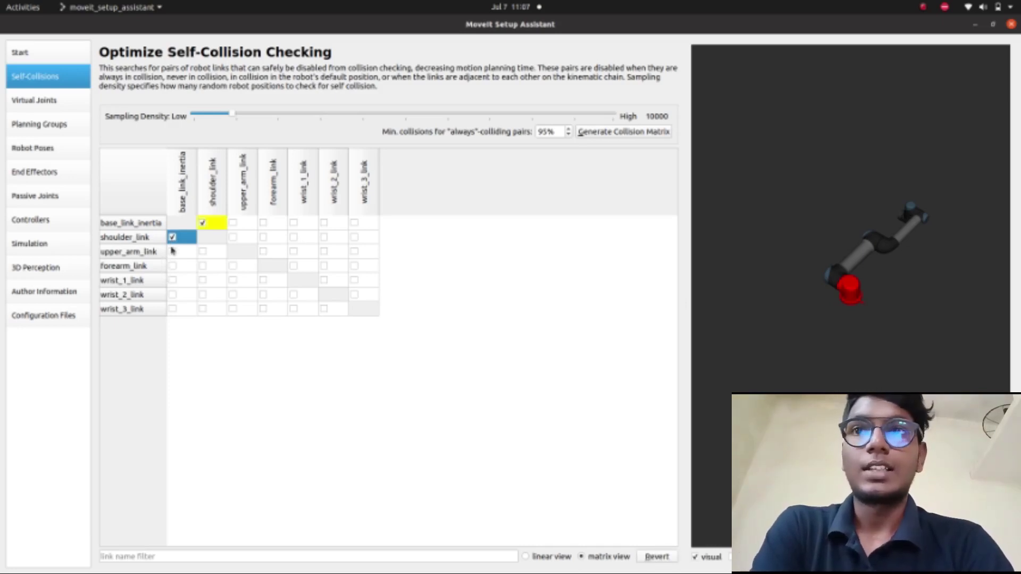
- Disable upper_arm, forearm and wrist 1–3 links against base_link_inertia, then generate the collision matrix
click(172, 250)
click(172, 266)
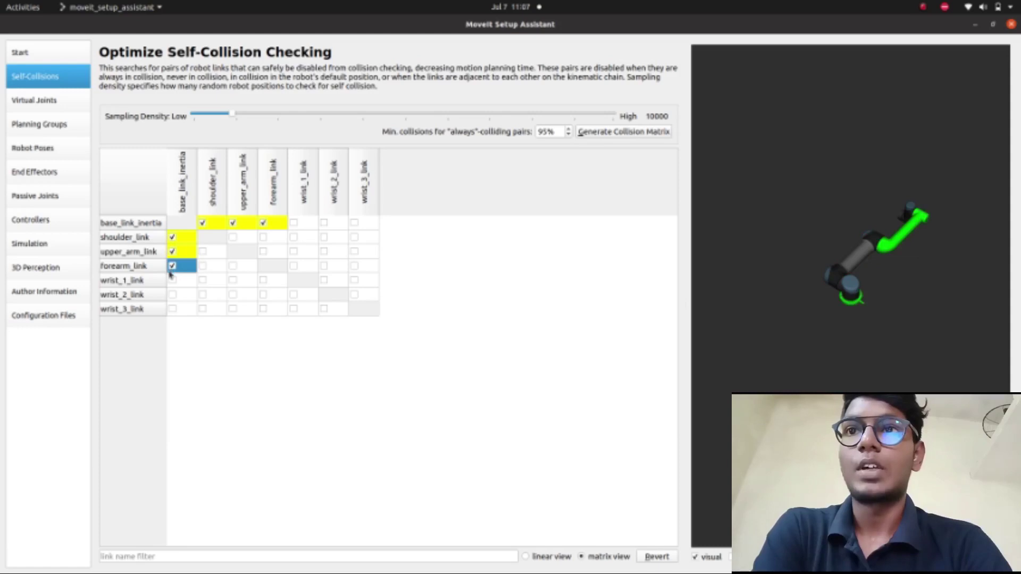
click(171, 280)
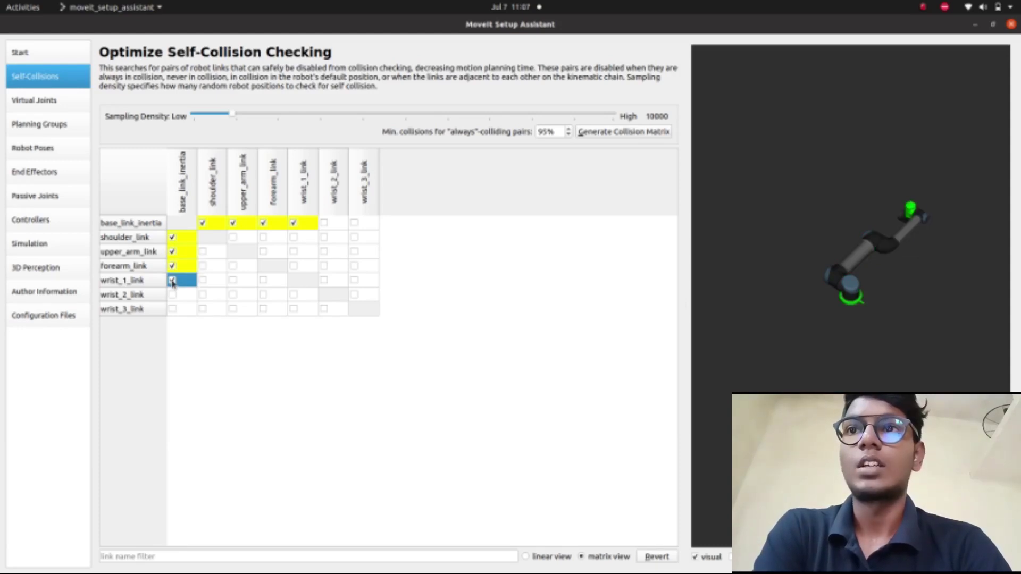
click(172, 294)
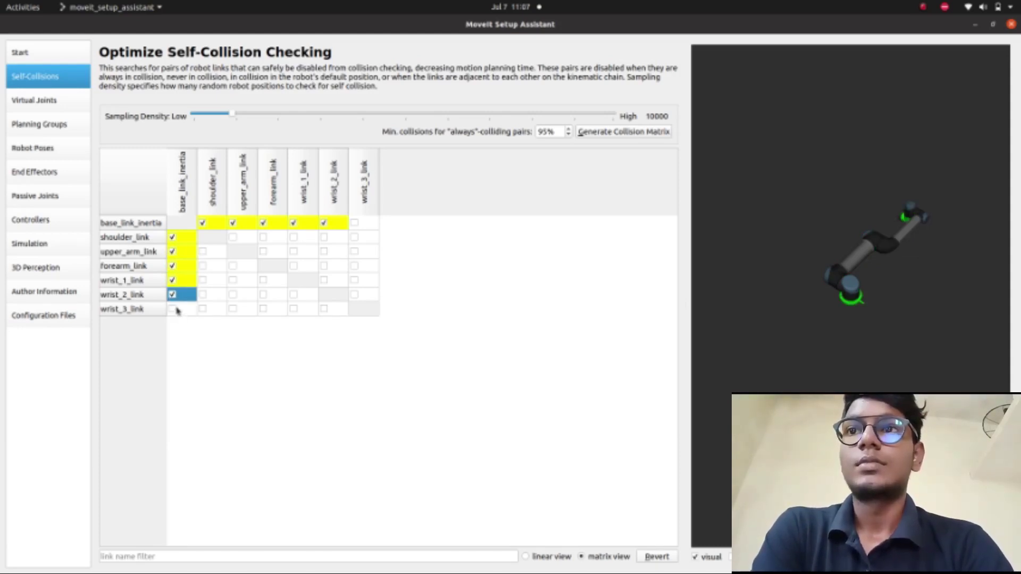
click(177, 311)
click(171, 309)
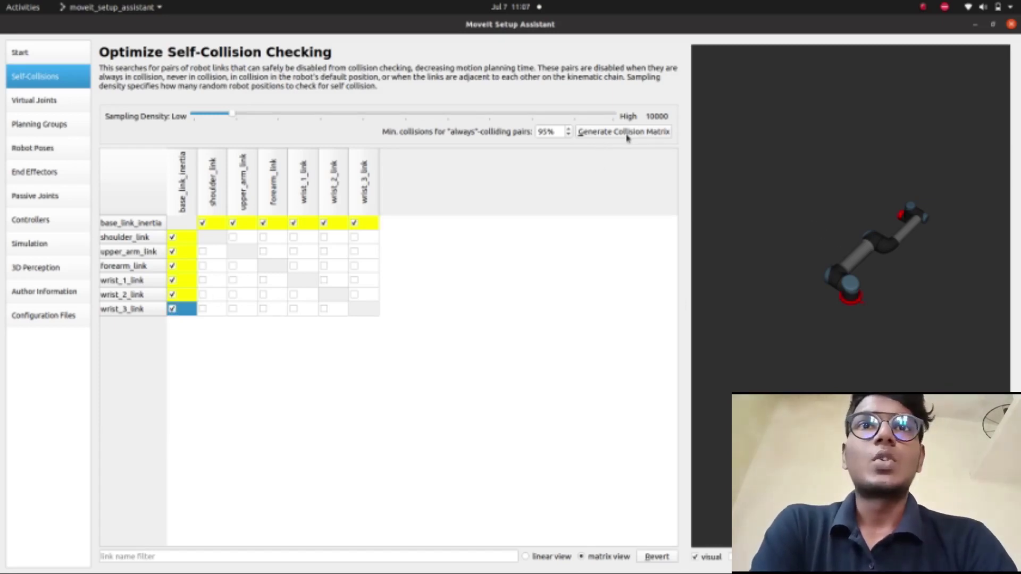
click(626, 132)
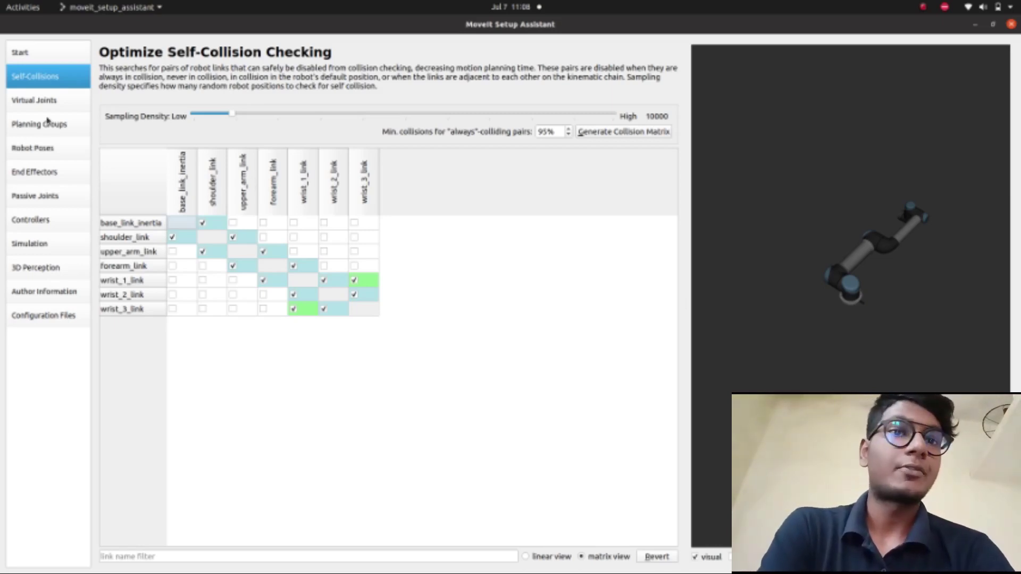
click(58, 106)
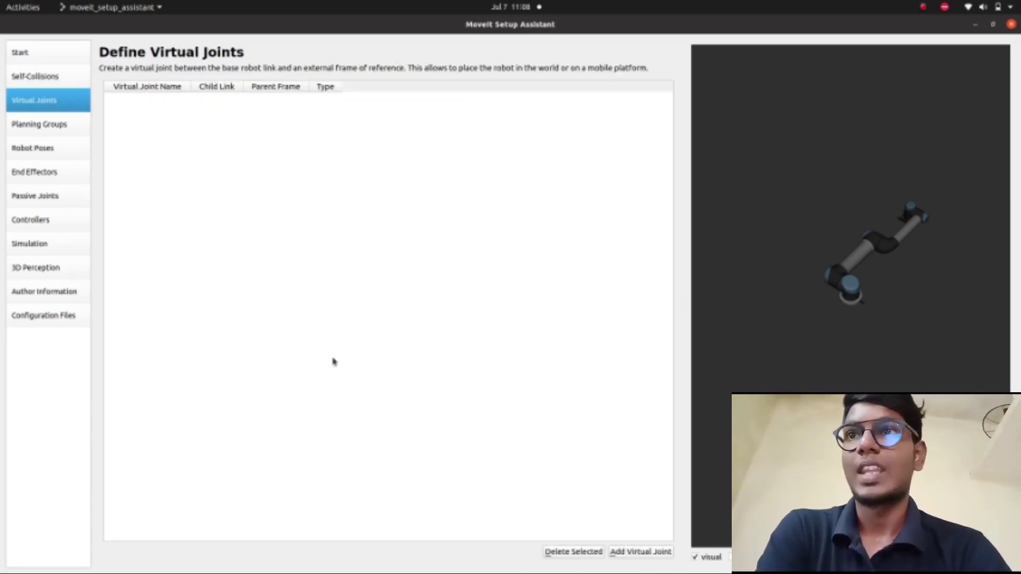
- Add a fixed virtual joint 'virtual_joint' with parent frame world, and save it
click(992, 24)
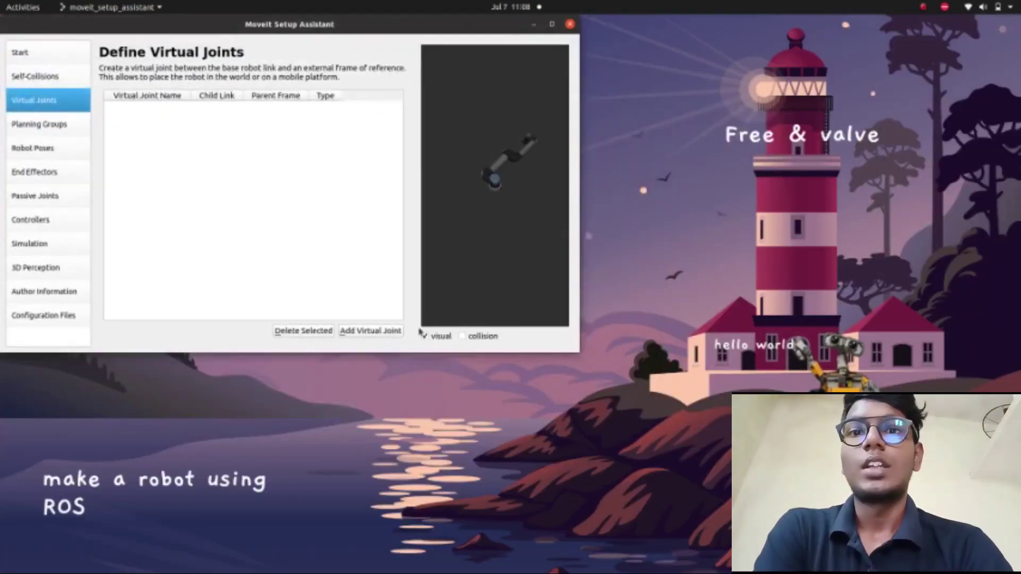
click(365, 331)
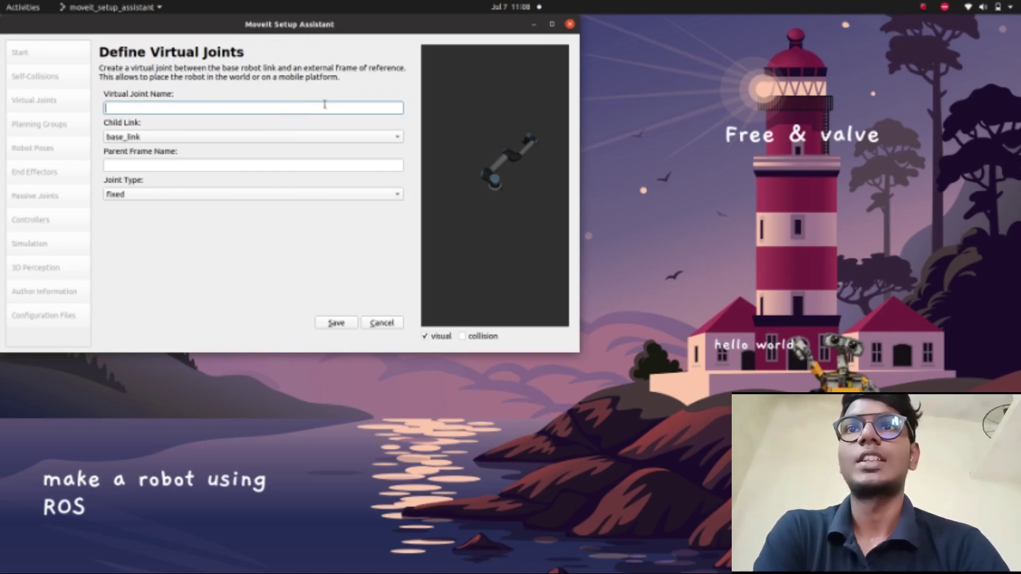
text(v)
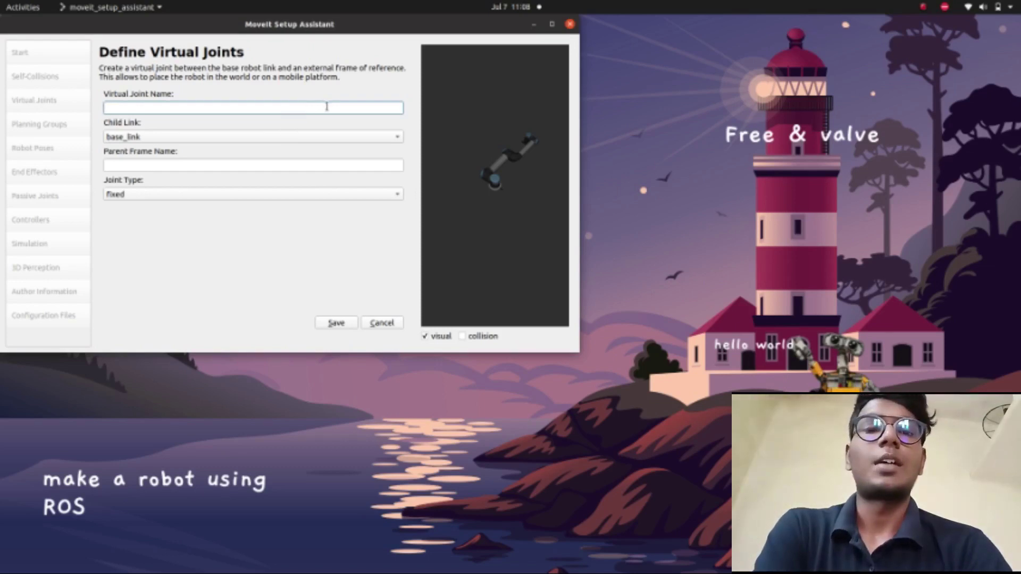
text(irtula)
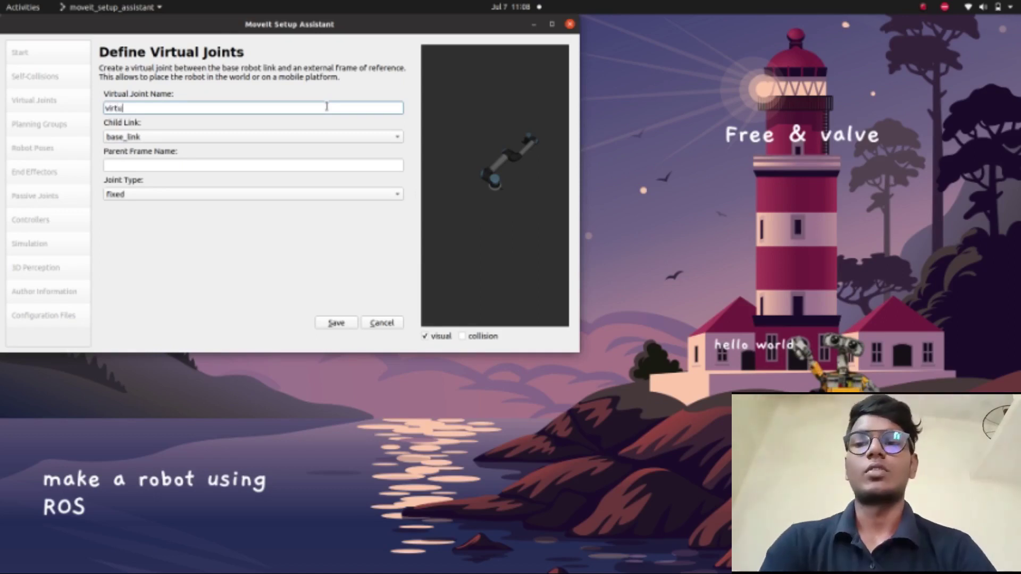
key(BackSpace)
key(BackSpace)
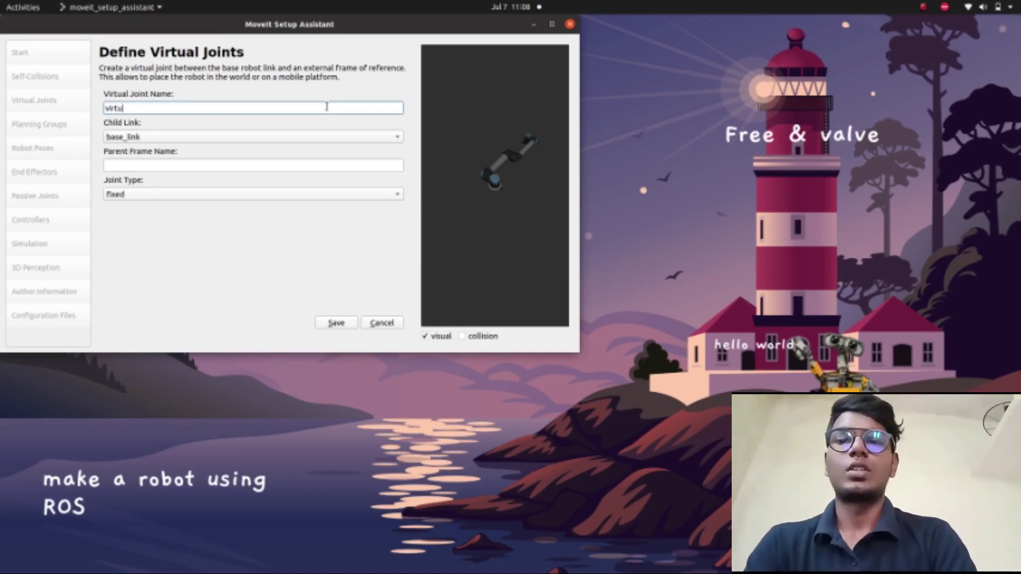
text(al_)
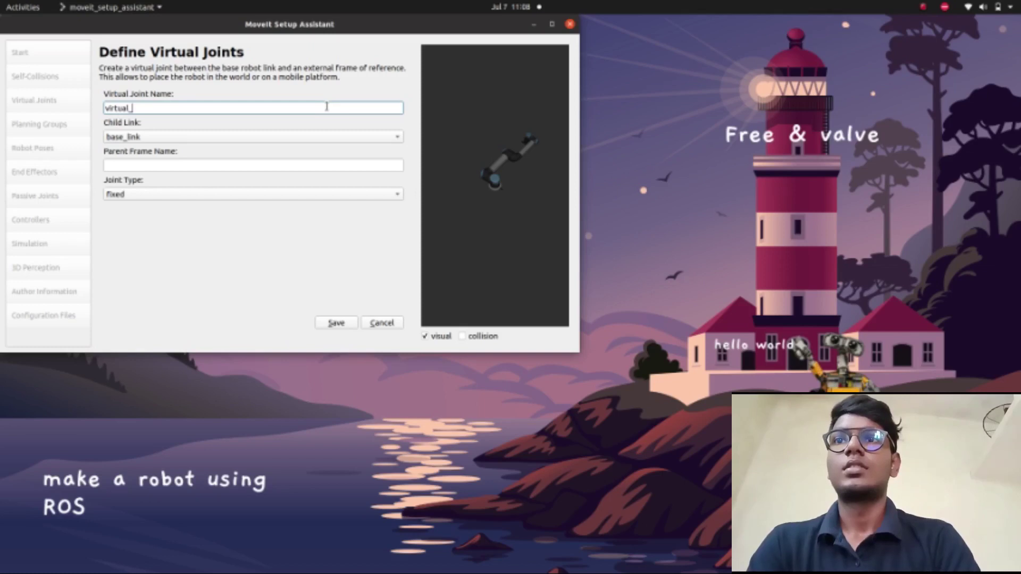
text(joint)
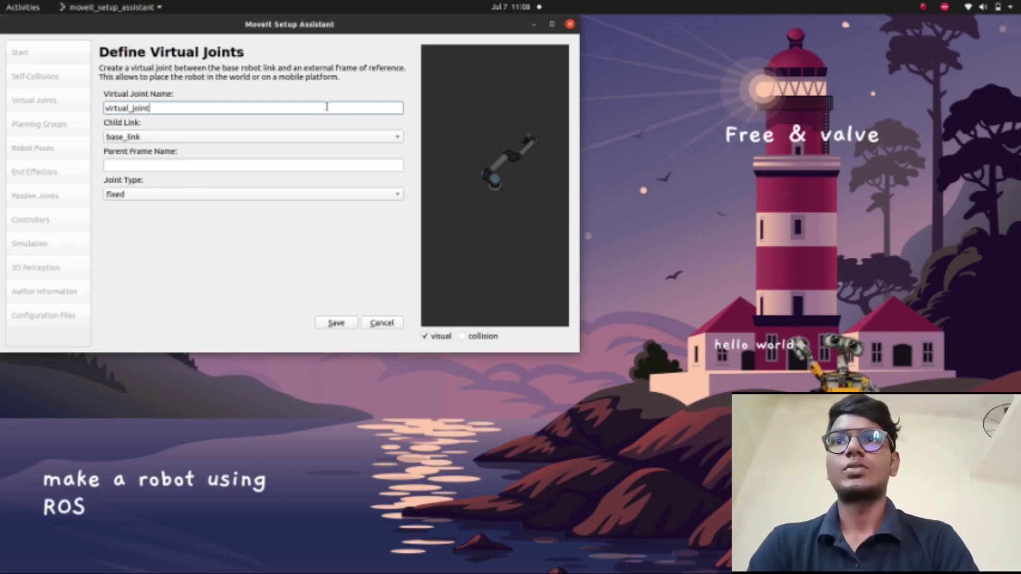
click(321, 167)
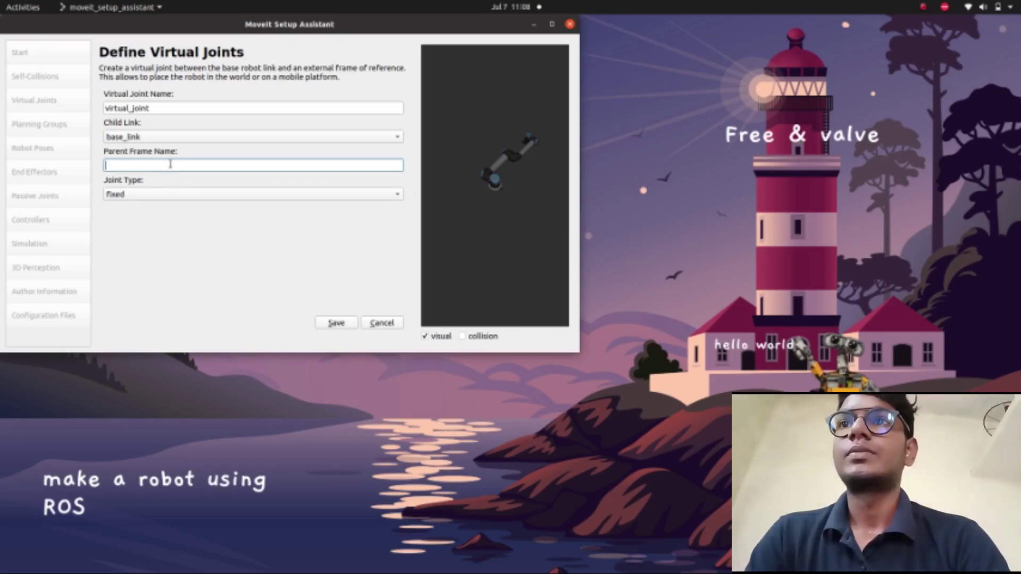
text(world)
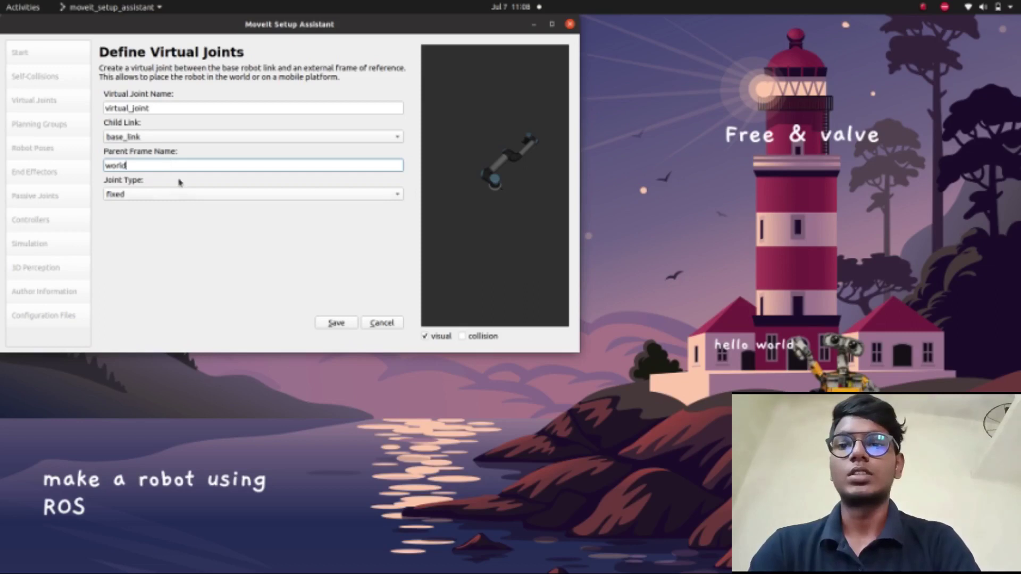
click(203, 194)
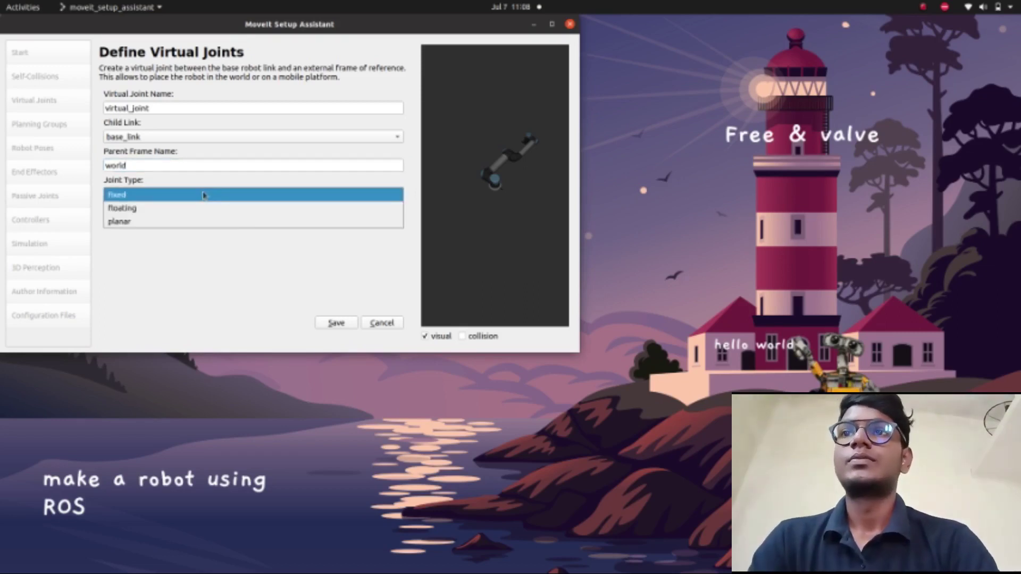
click(203, 195)
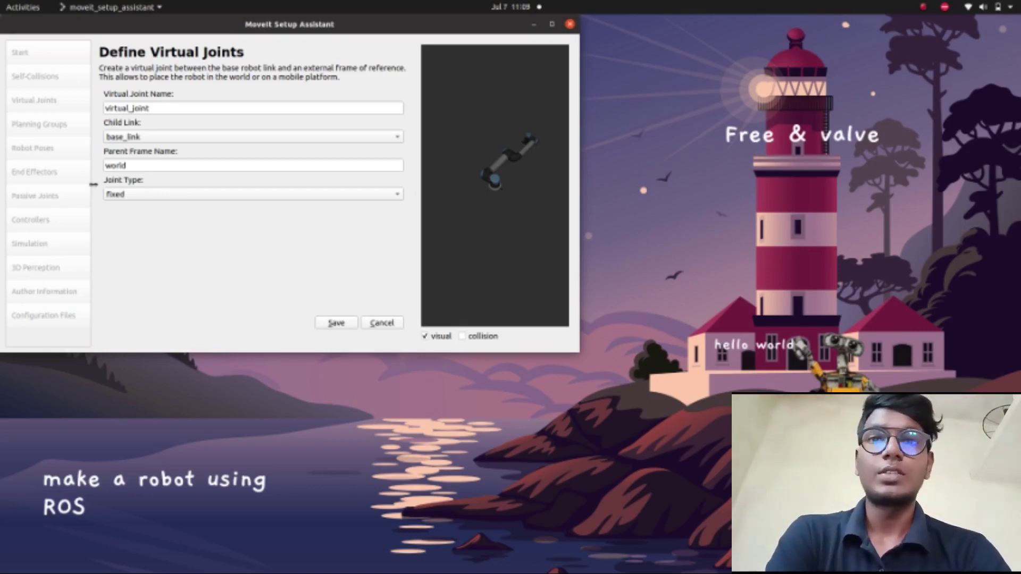
click(328, 322)
- Switch to the Planning Groups page
click(56, 123)
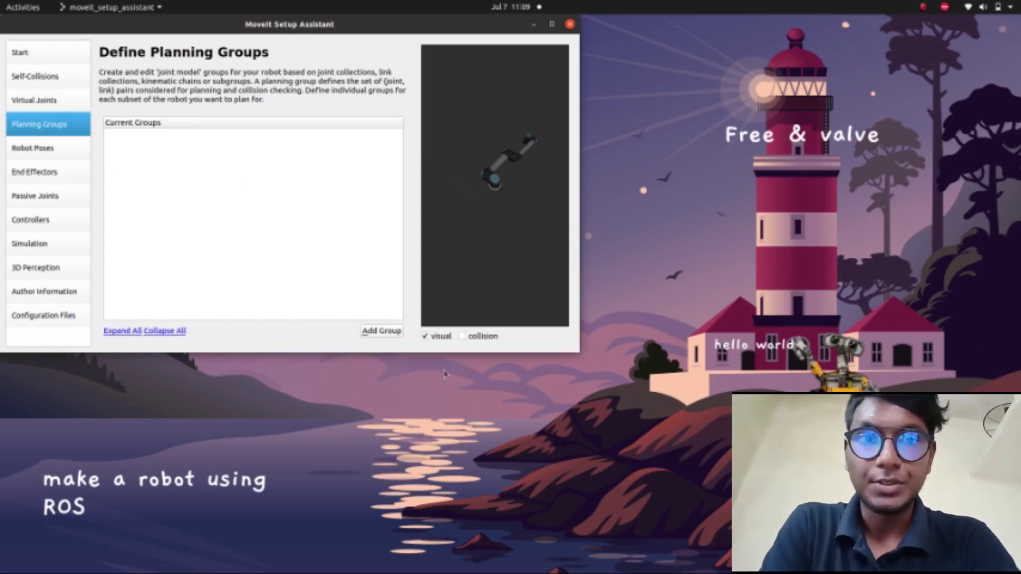
- Add a planning group named ur_5, keeping the default planner as None
click(385, 332)
click(275, 156)
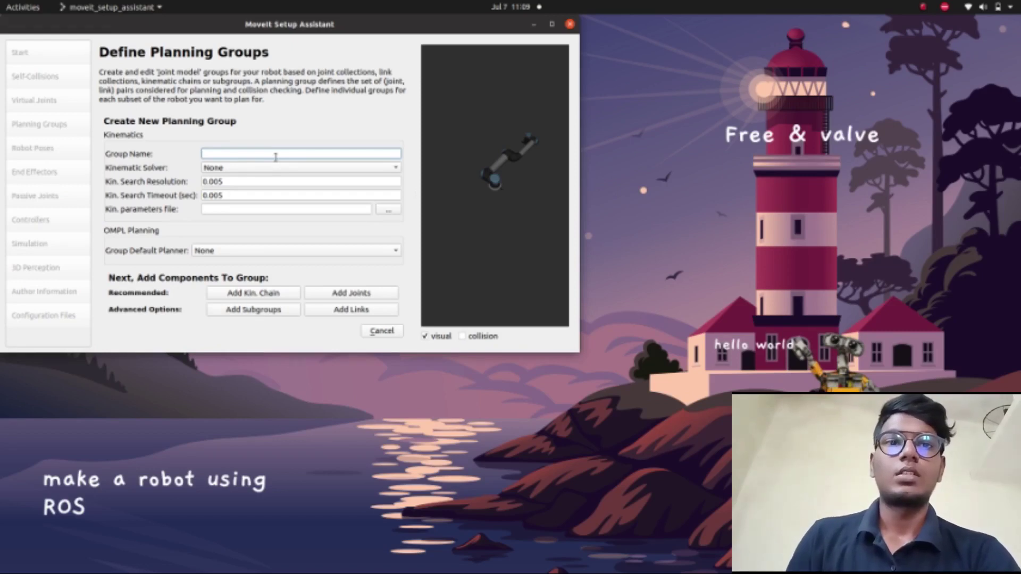
text(ur)
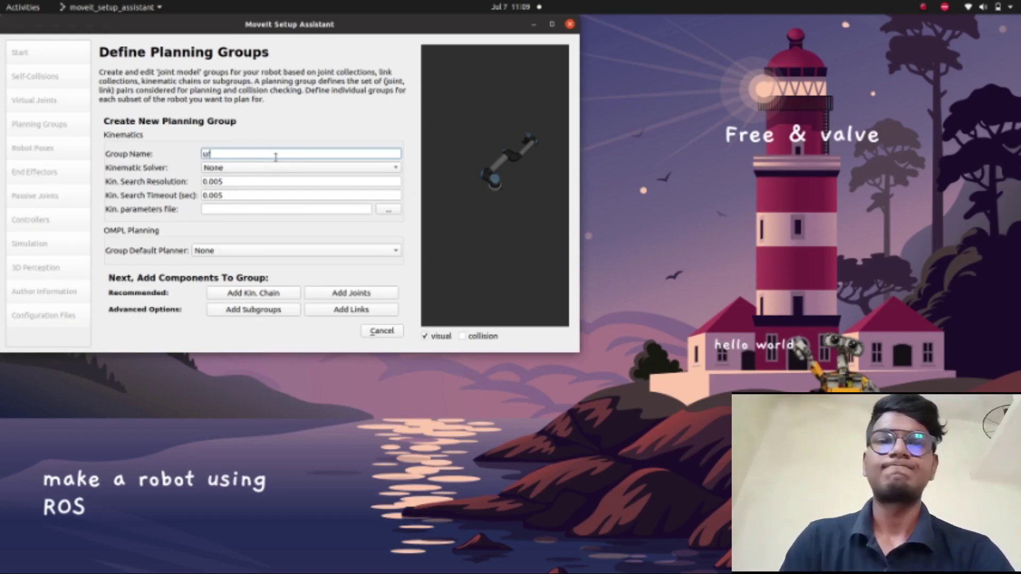
text(_)
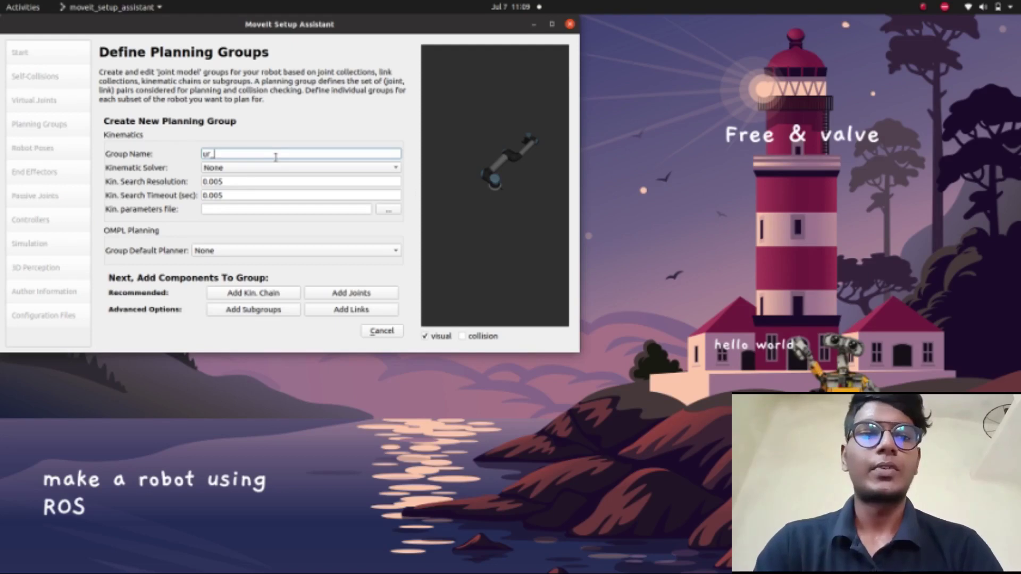
text(5)
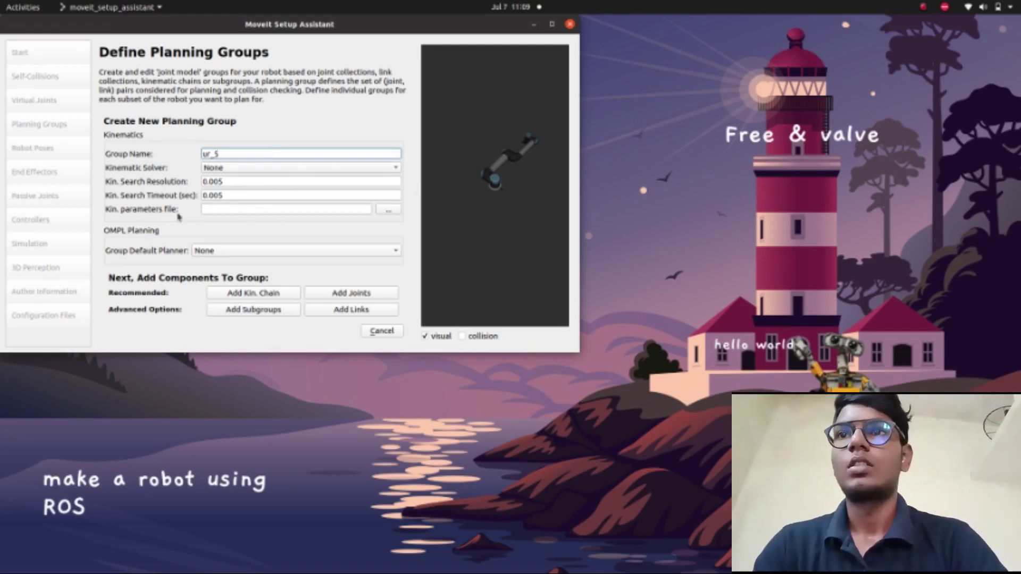
click(249, 252)
click(249, 252)
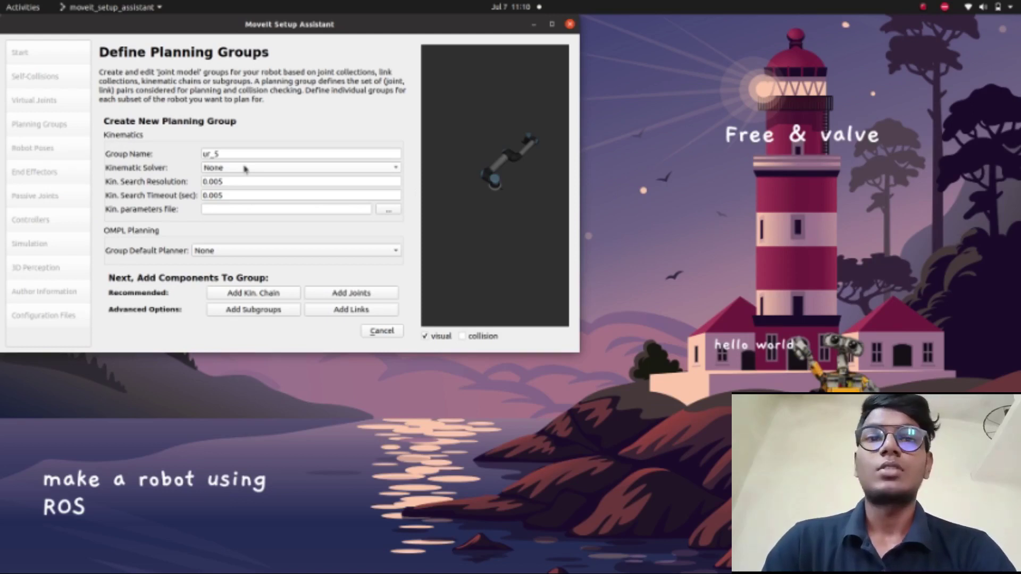
- Select kdl_kinematics_plugin/KDLKinematicsPlugin as the ur_5 kinematic solver
click(245, 168)
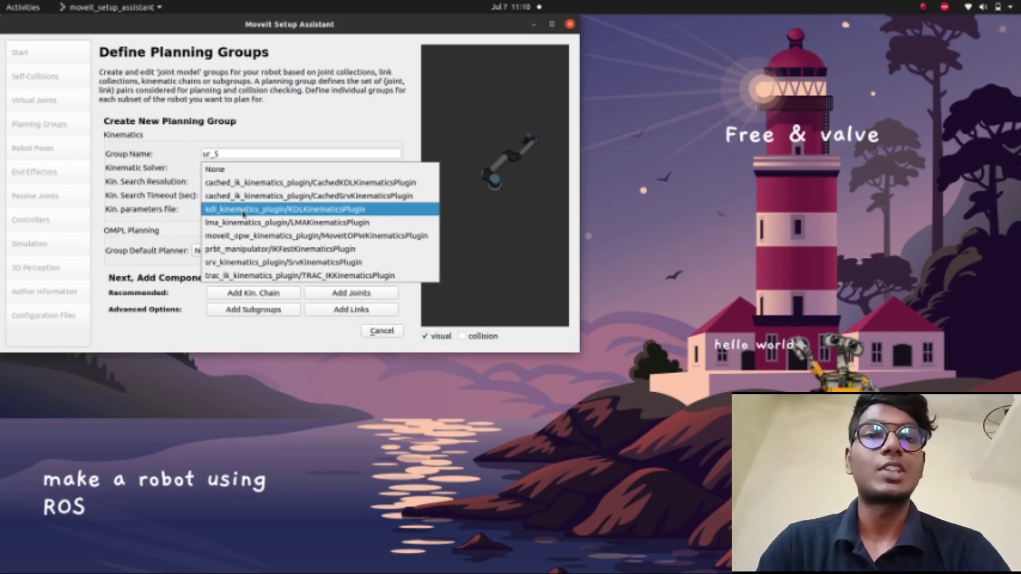
click(243, 210)
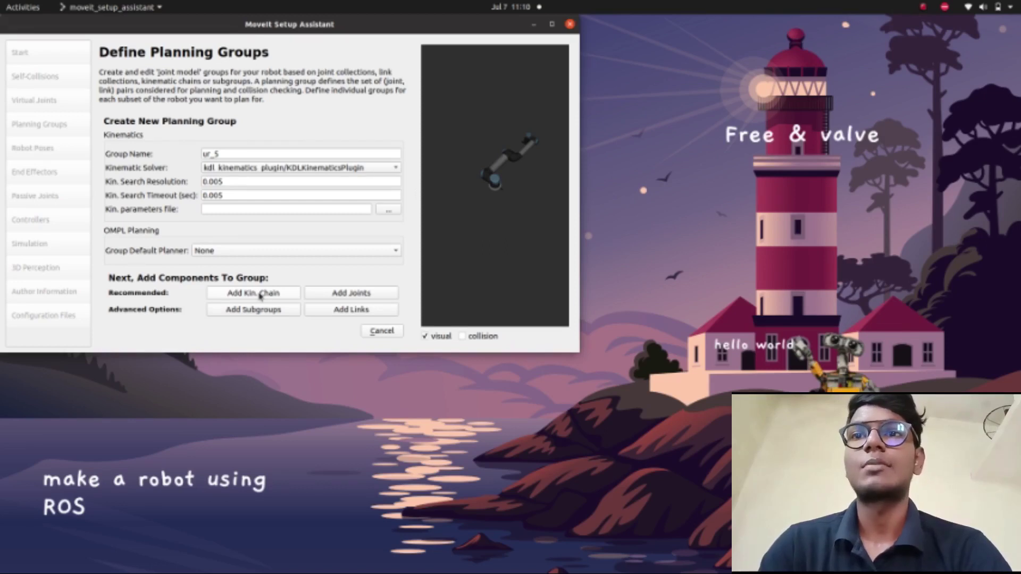
- Start a kinematic chain for ur_5 with base_link as its base link
click(260, 296)
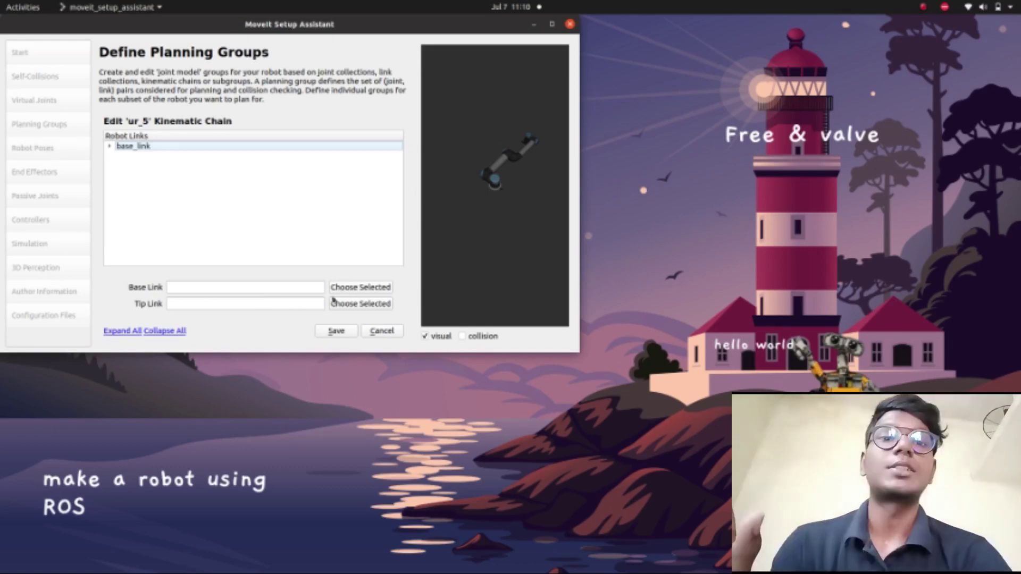
click(110, 147)
click(127, 149)
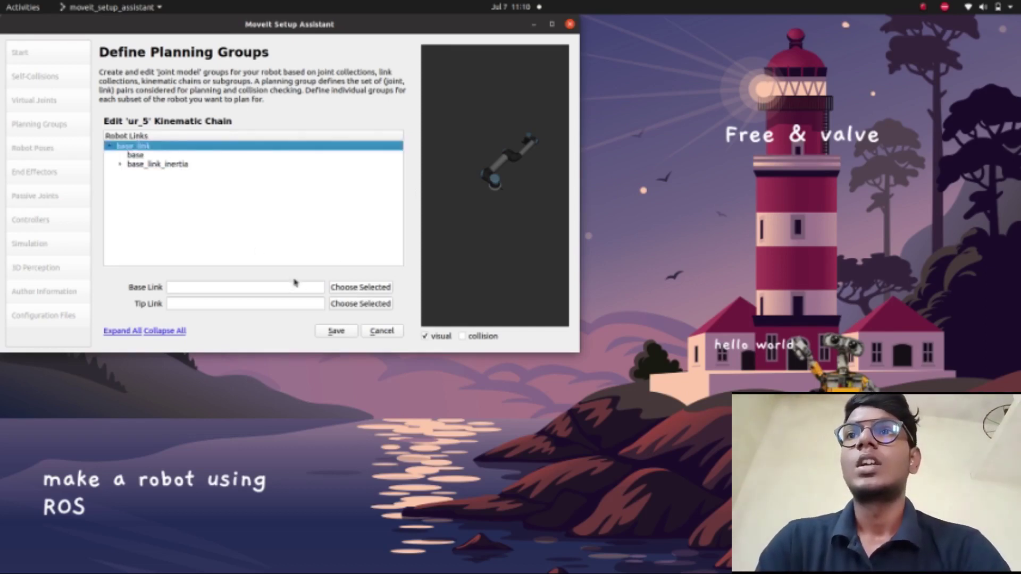
click(356, 287)
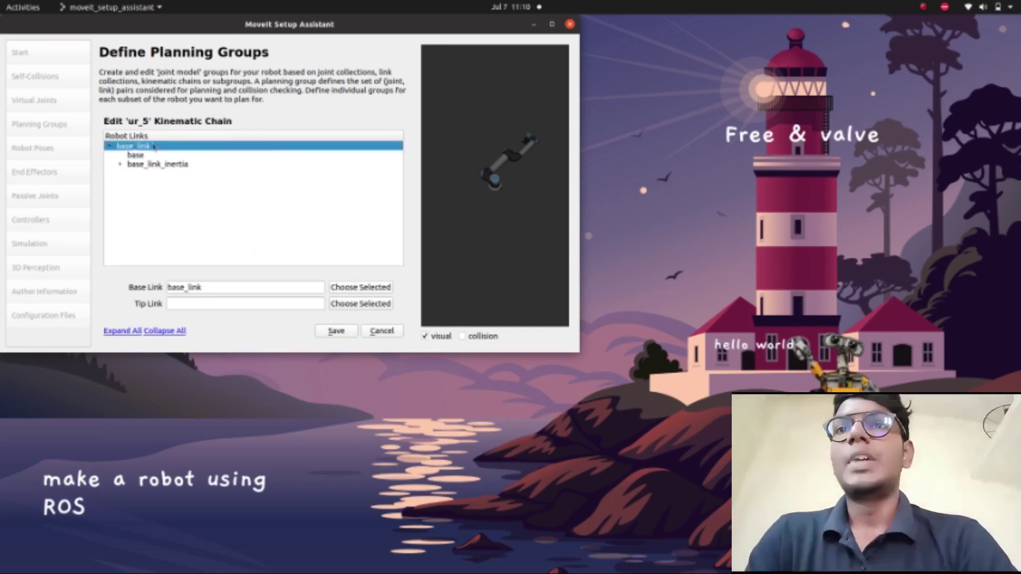
- Set tool0 as the chain's tip link and save the base_link→tool0 chain
click(120, 164)
click(131, 174)
click(143, 189)
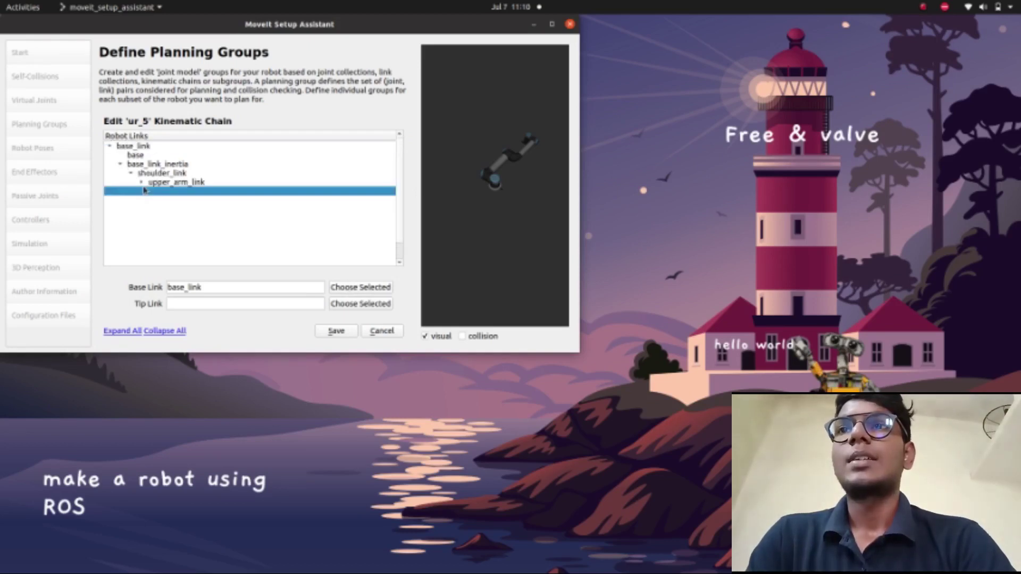
click(141, 182)
click(152, 191)
click(163, 200)
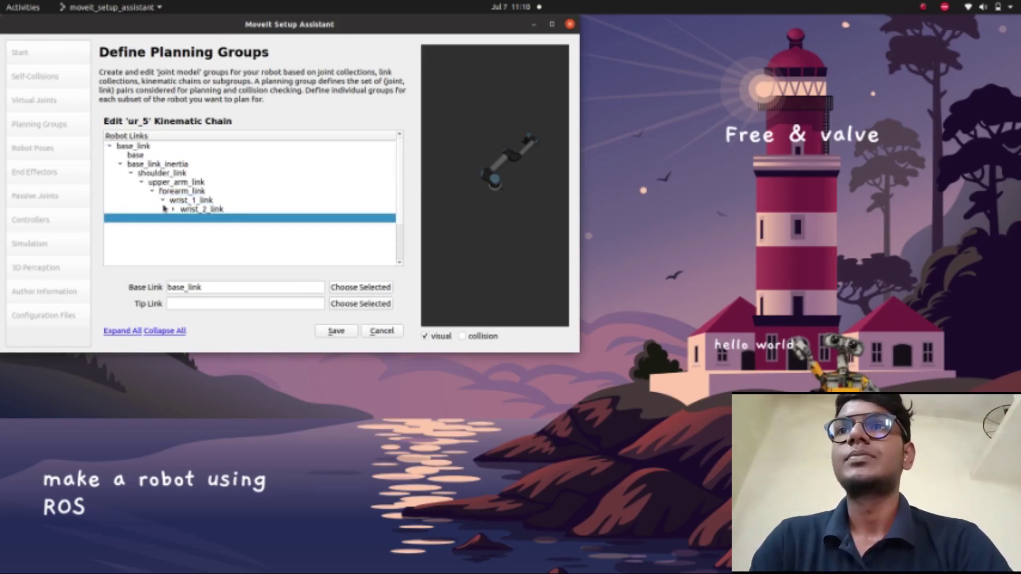
click(173, 209)
click(184, 219)
click(195, 227)
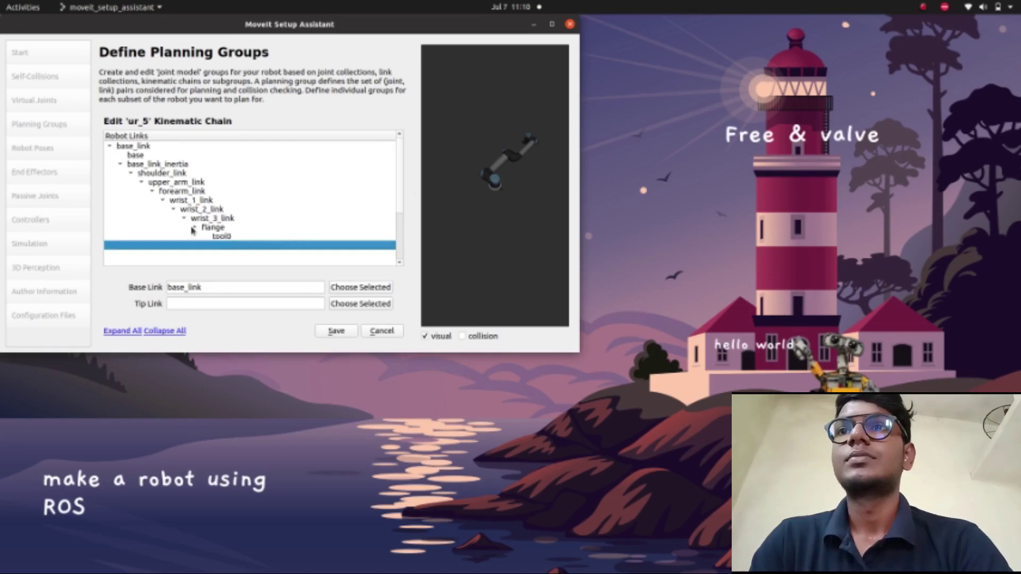
click(221, 237)
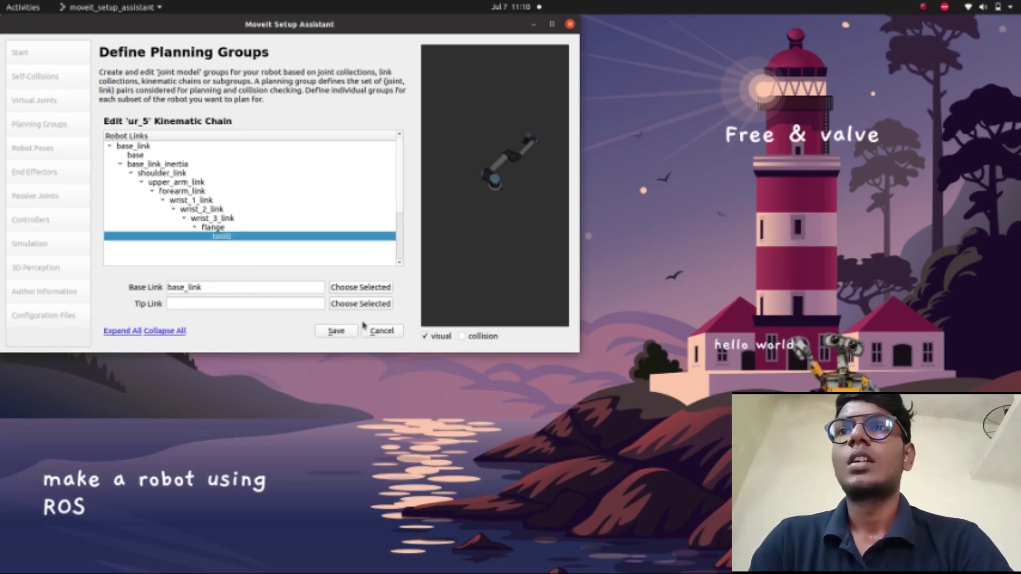
click(366, 304)
click(334, 332)
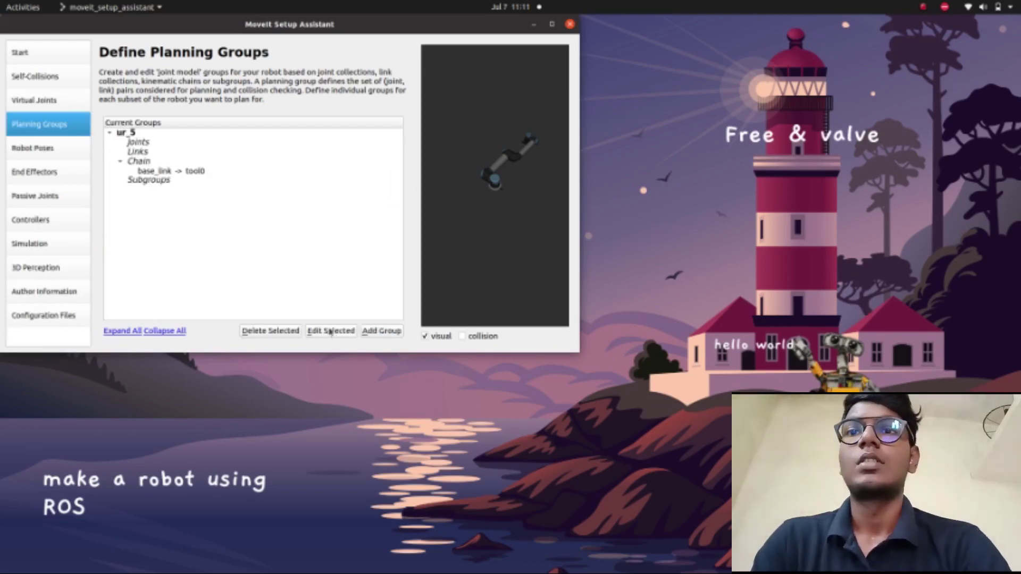
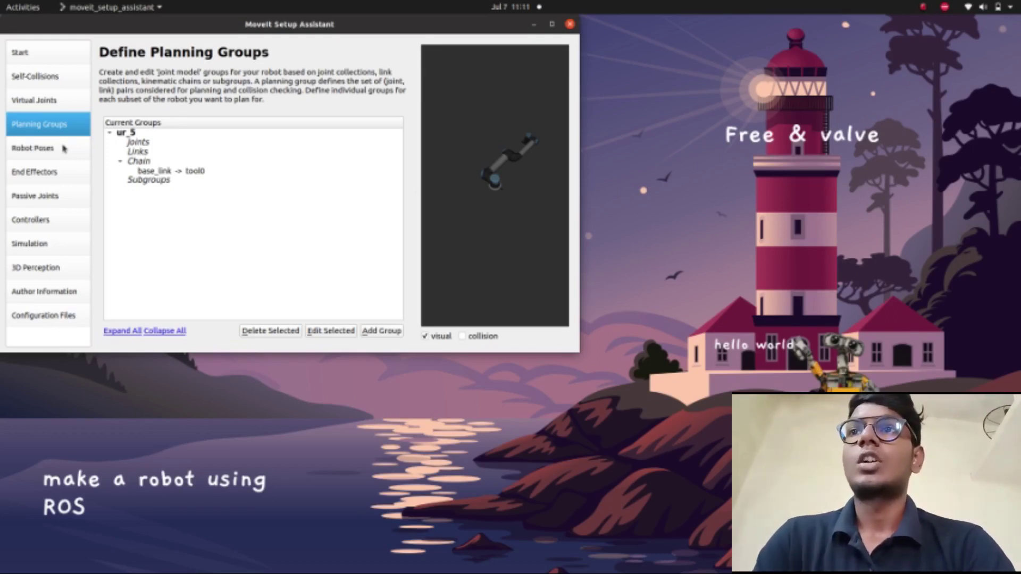
- Add a new robot pose named home_position and orbit the preview upright
click(63, 150)
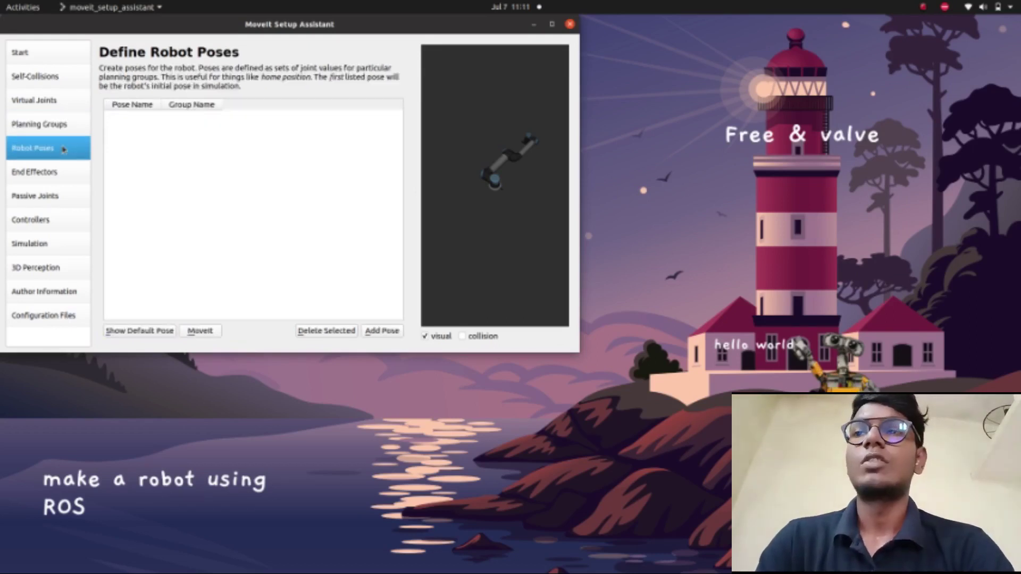
click(393, 332)
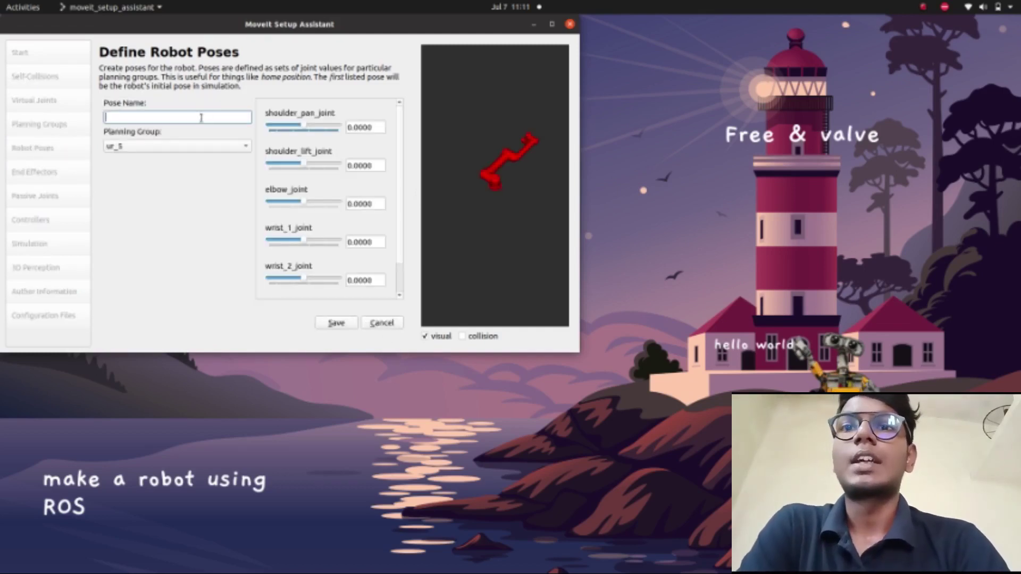
text(home)
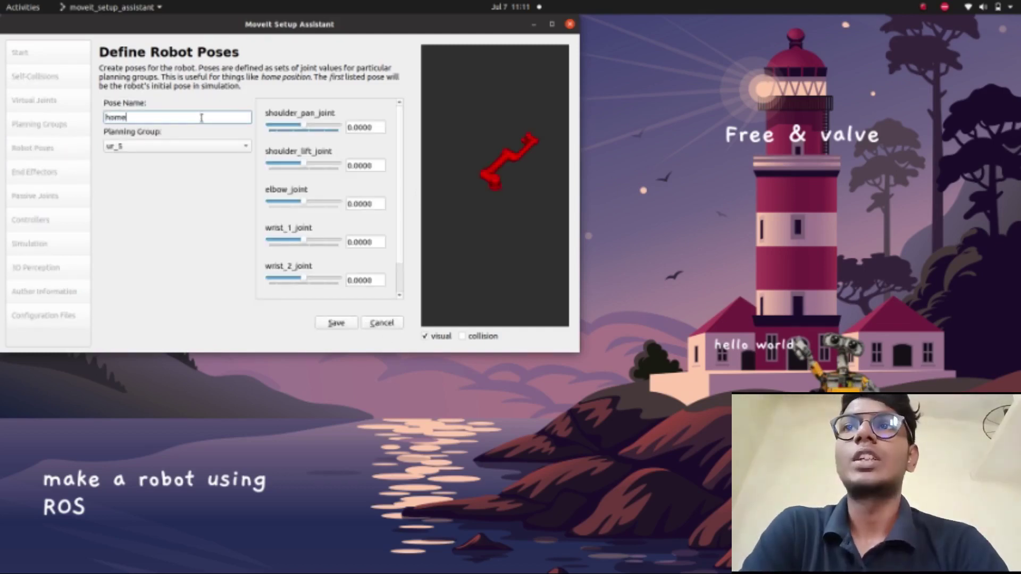
text(_p)
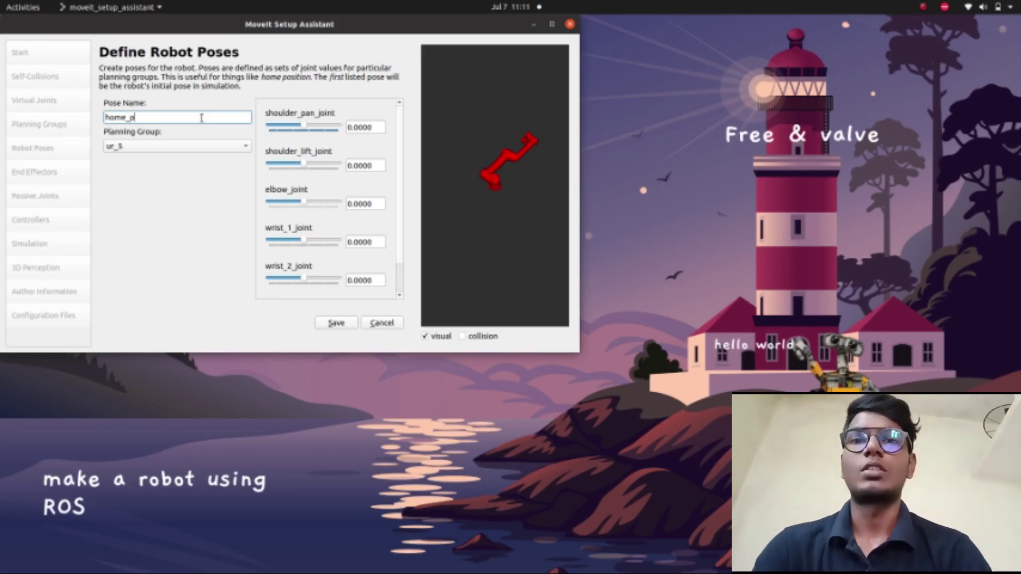
text(osition)
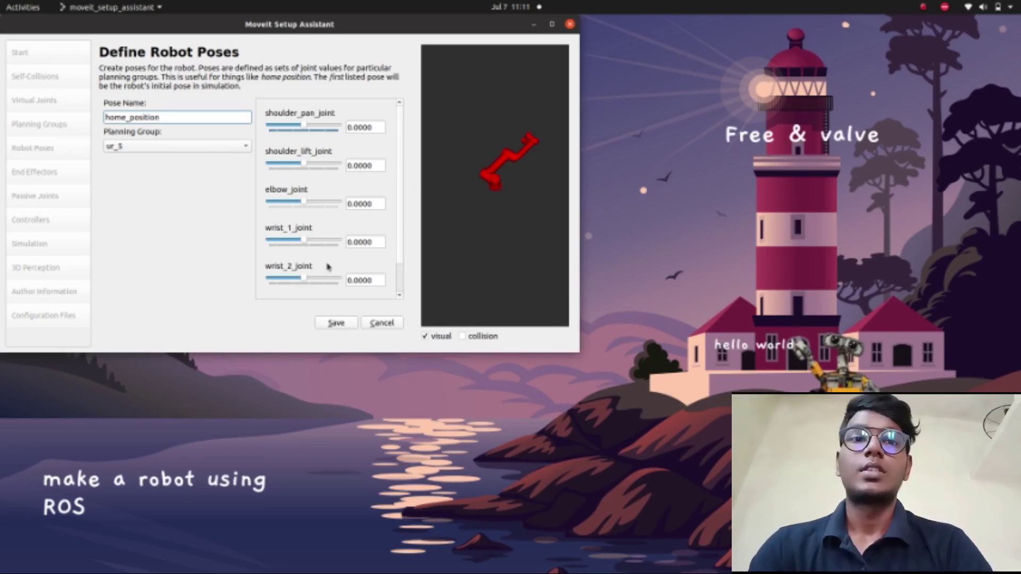
click(534, 226)
drag(535, 226, 611, 181)
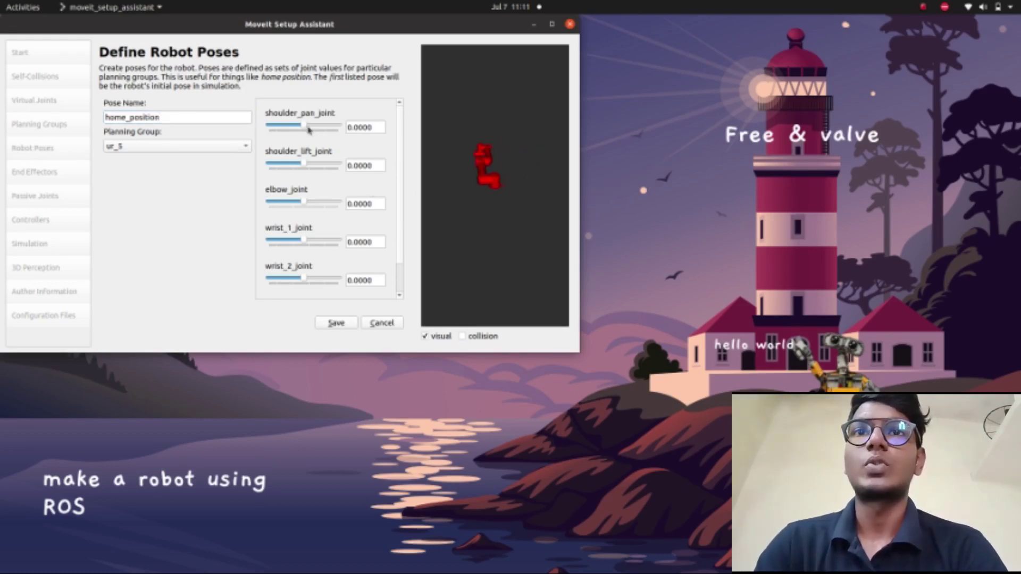
- Raise and bend the arm (shoulder_pan_joint 4.3887, wrist_1_joint 3.1573) and save the pose
drag(306, 127, 317, 132)
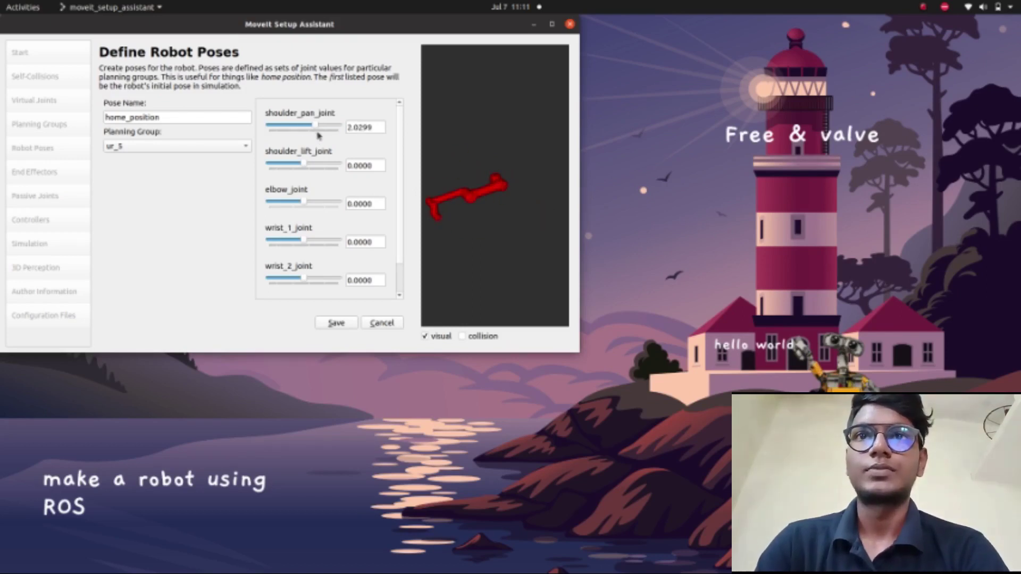
click(552, 24)
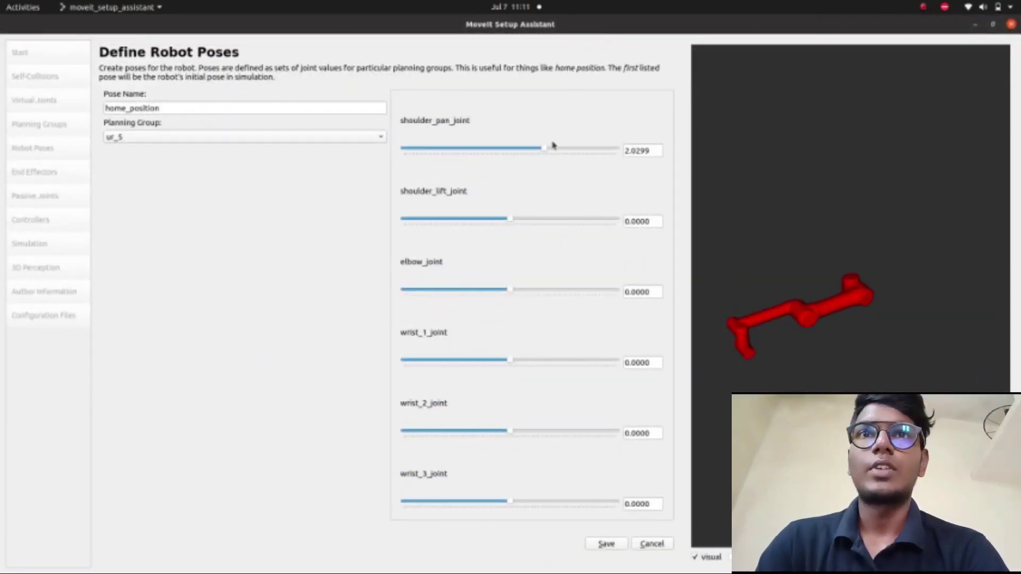
drag(542, 150, 563, 153)
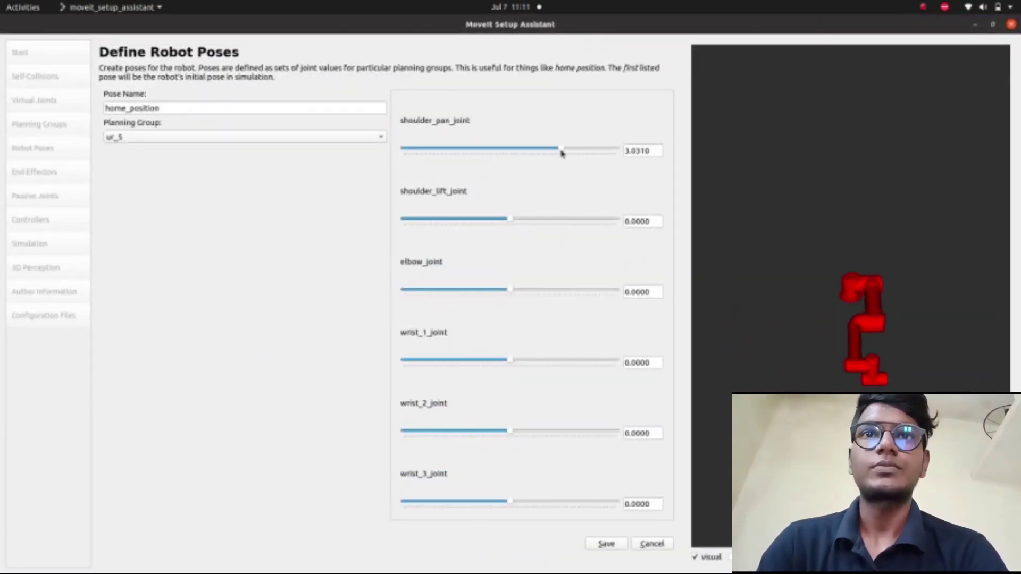
drag(510, 221, 482, 214)
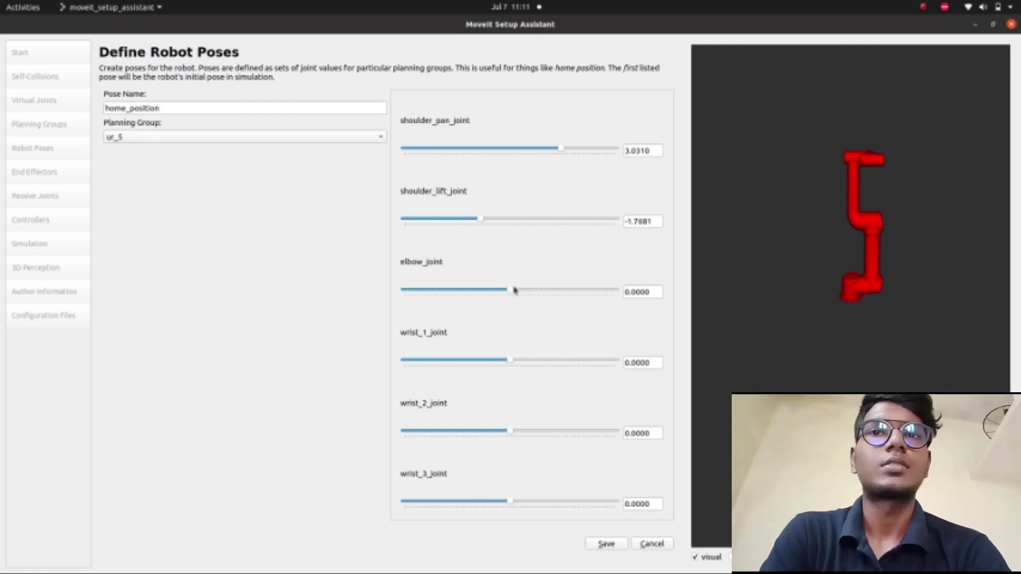
drag(514, 289, 559, 293)
drag(509, 360, 563, 360)
drag(478, 220, 481, 220)
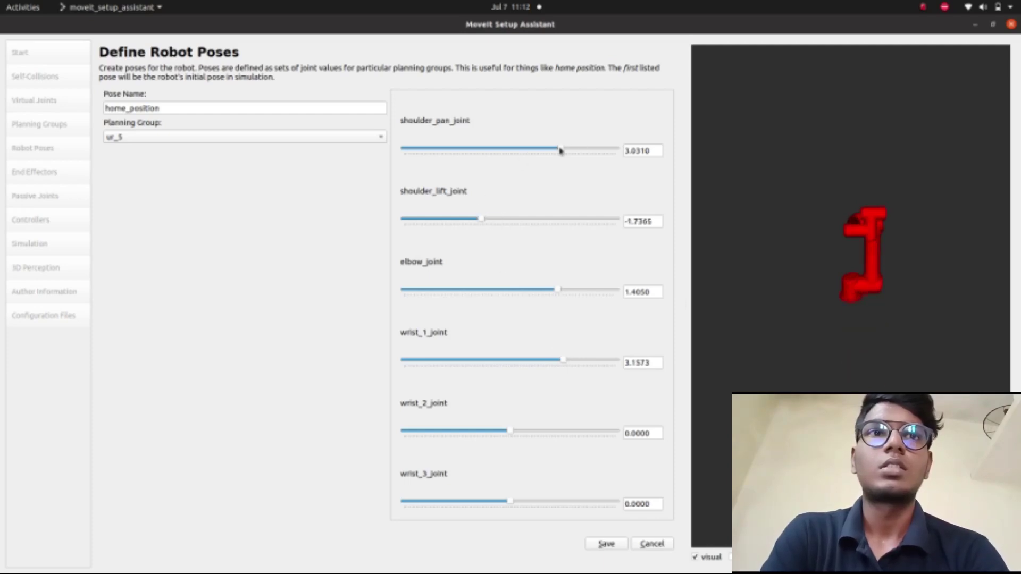
drag(559, 150, 583, 153)
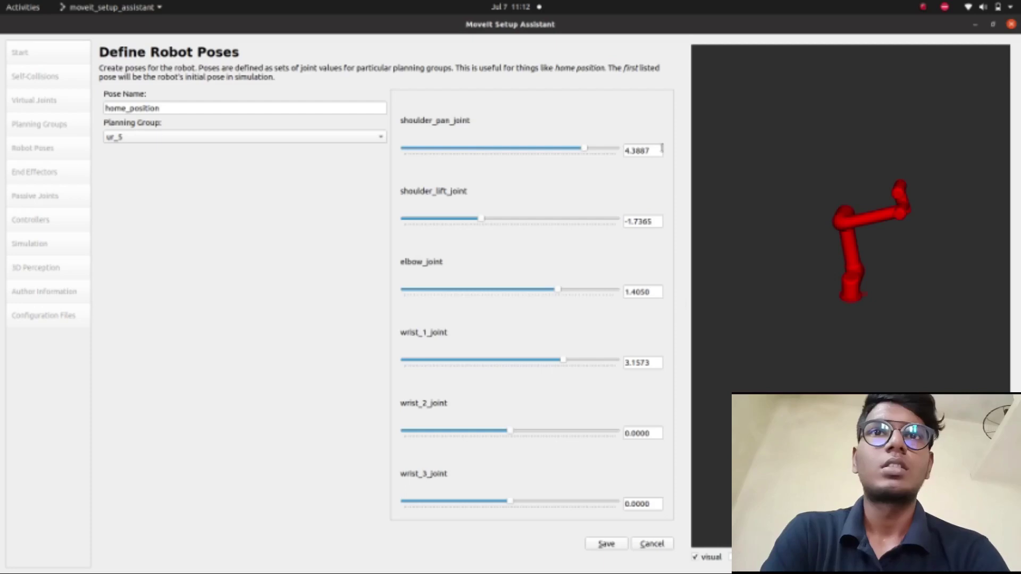
click(992, 24)
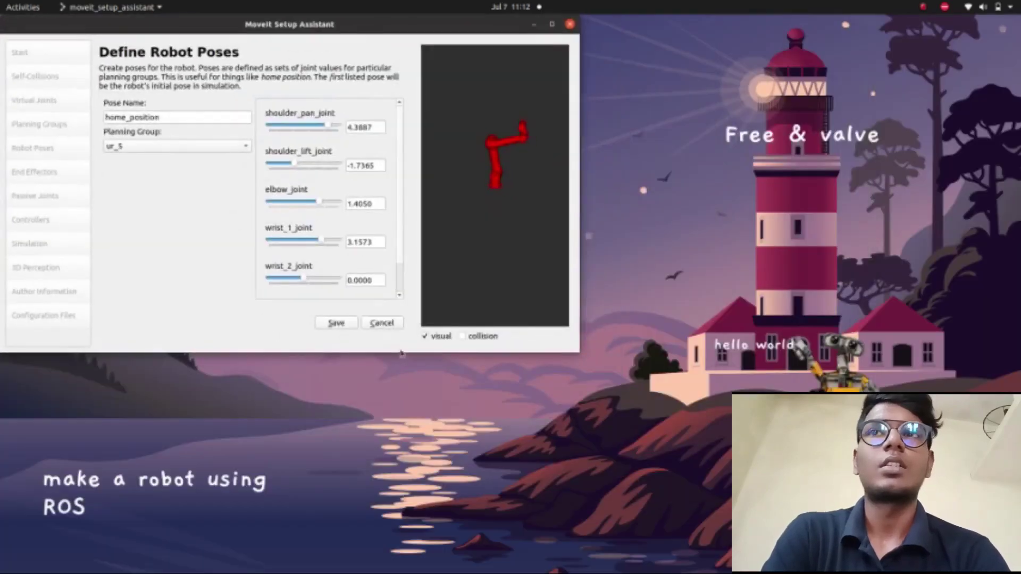
click(336, 323)
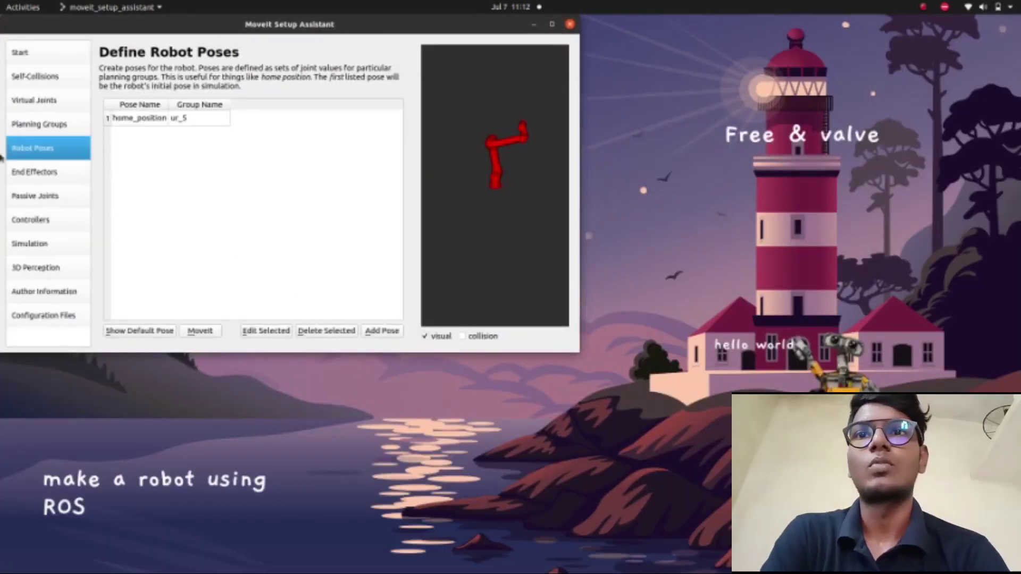
- Define end effector 'vaccum' with parent link base_link and parent group ur_5
click(69, 178)
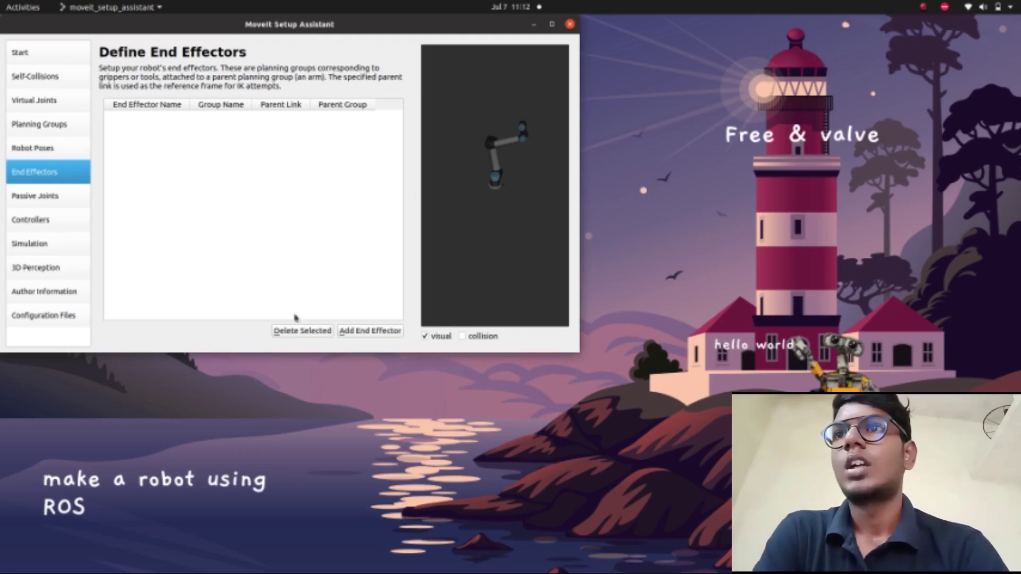
click(344, 331)
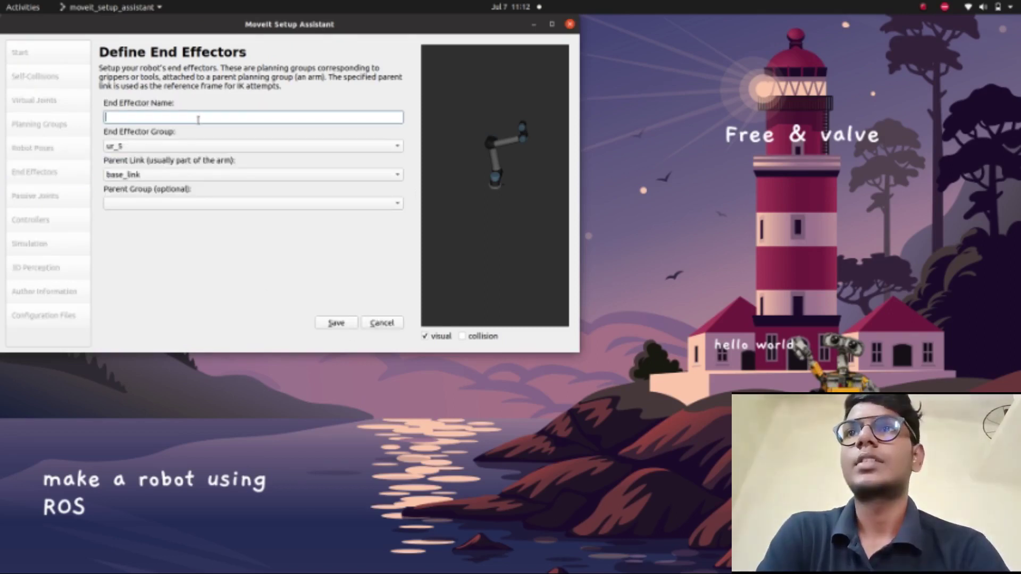
text(vaccum)
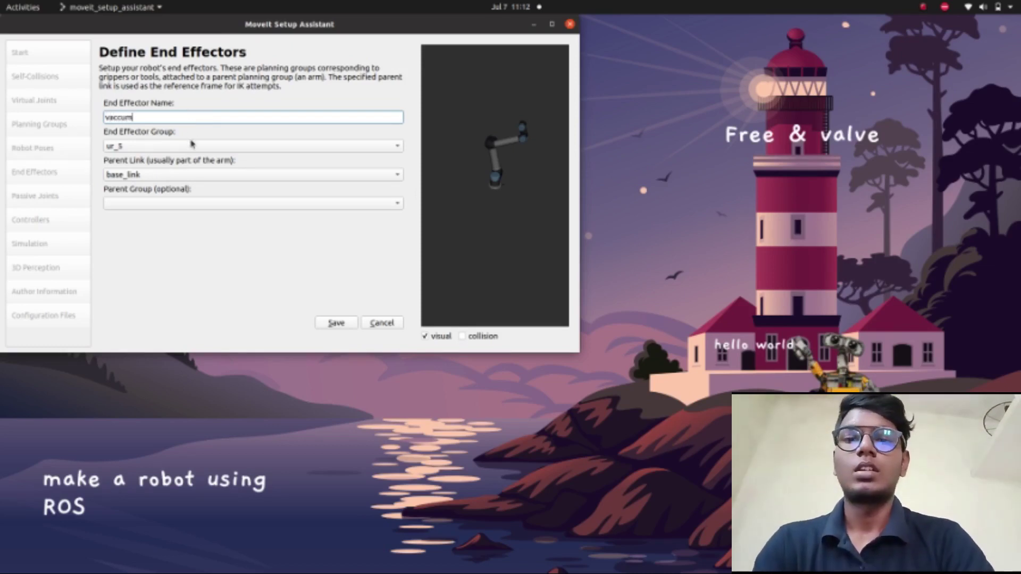
click(212, 176)
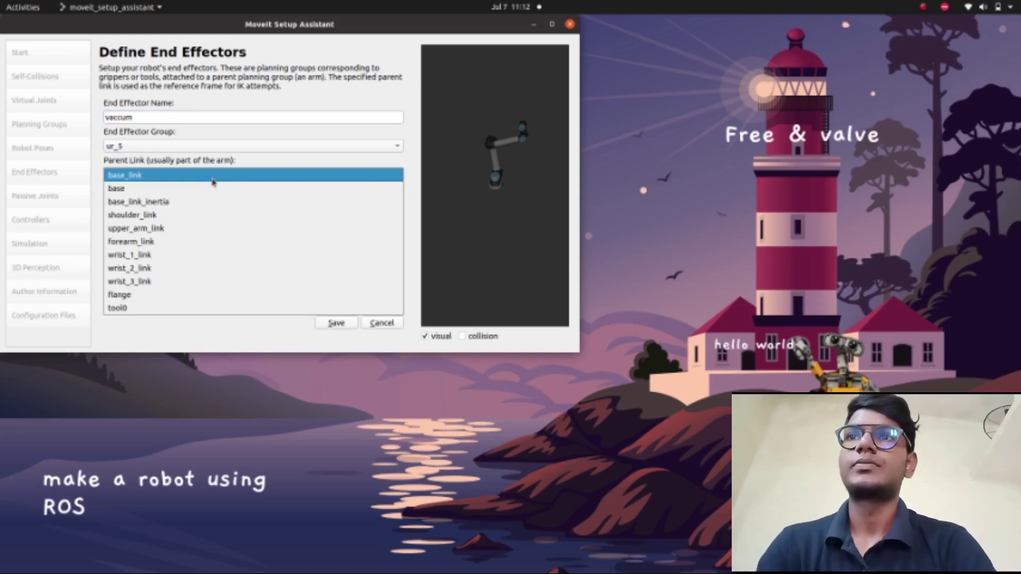
click(159, 307)
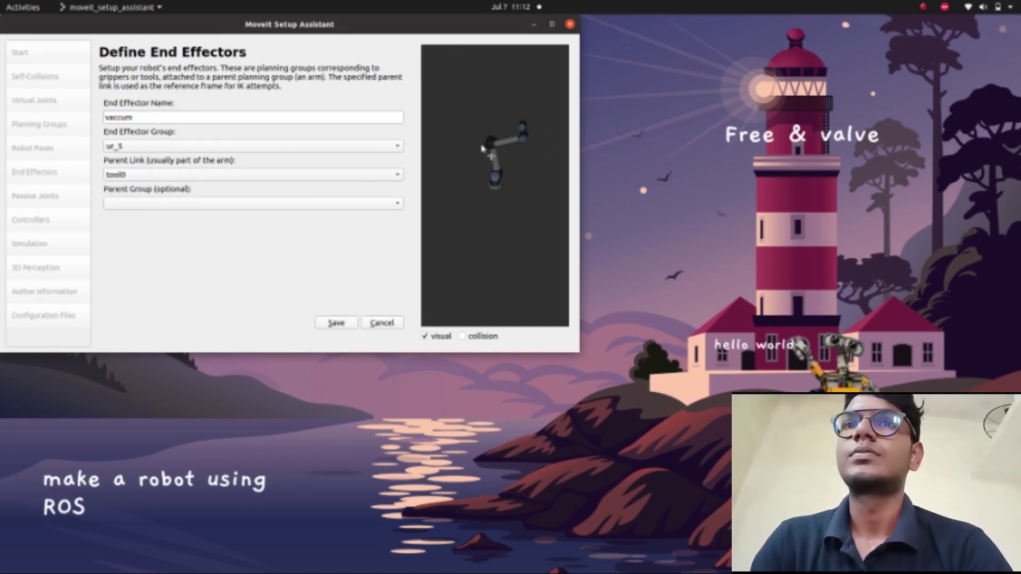
click(280, 178)
click(208, 43)
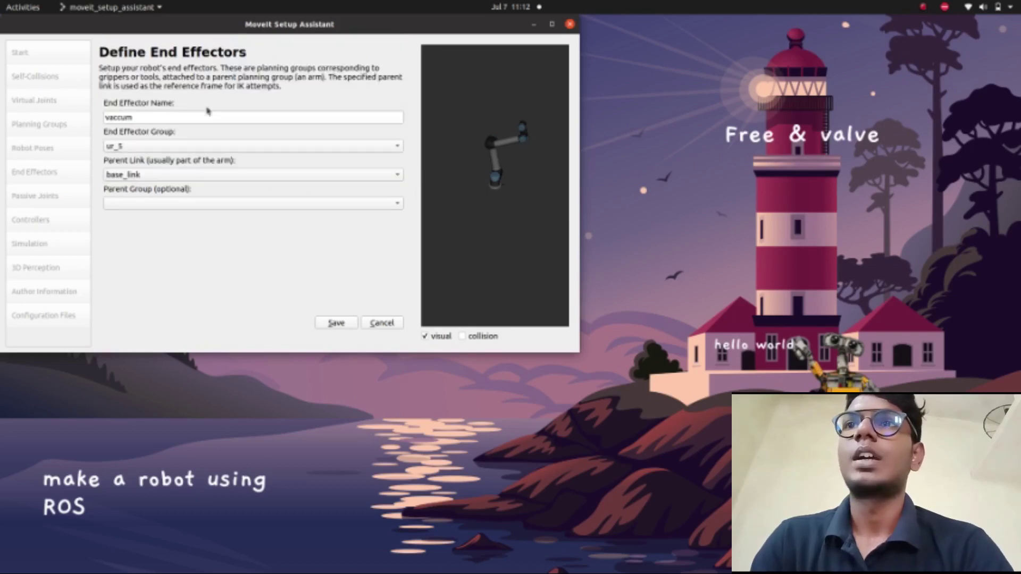
click(215, 206)
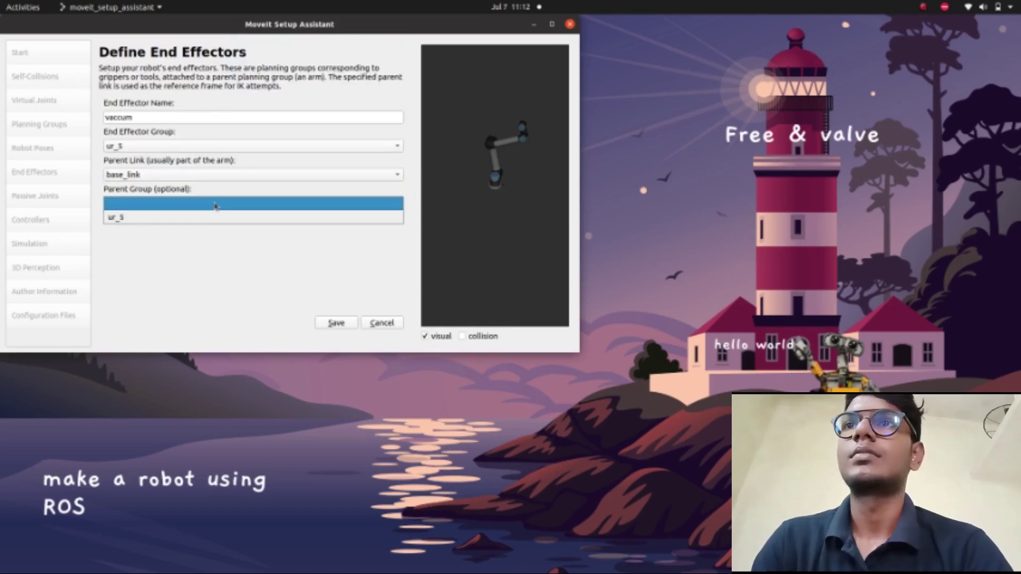
click(205, 215)
- Attempt the save, dismiss the error, discard the form, and go to Passive Joints
click(336, 323)
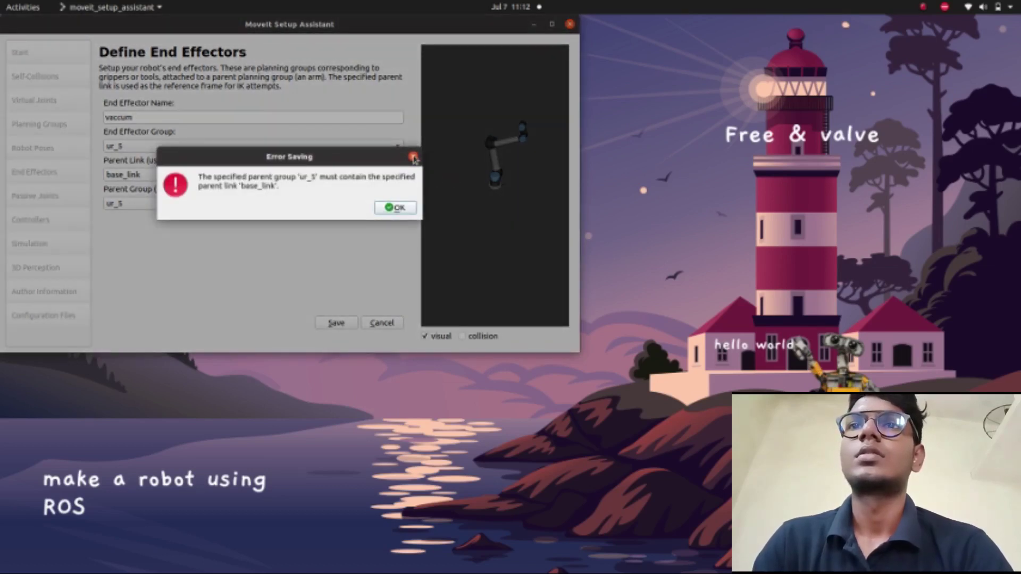
click(414, 158)
click(381, 323)
click(32, 197)
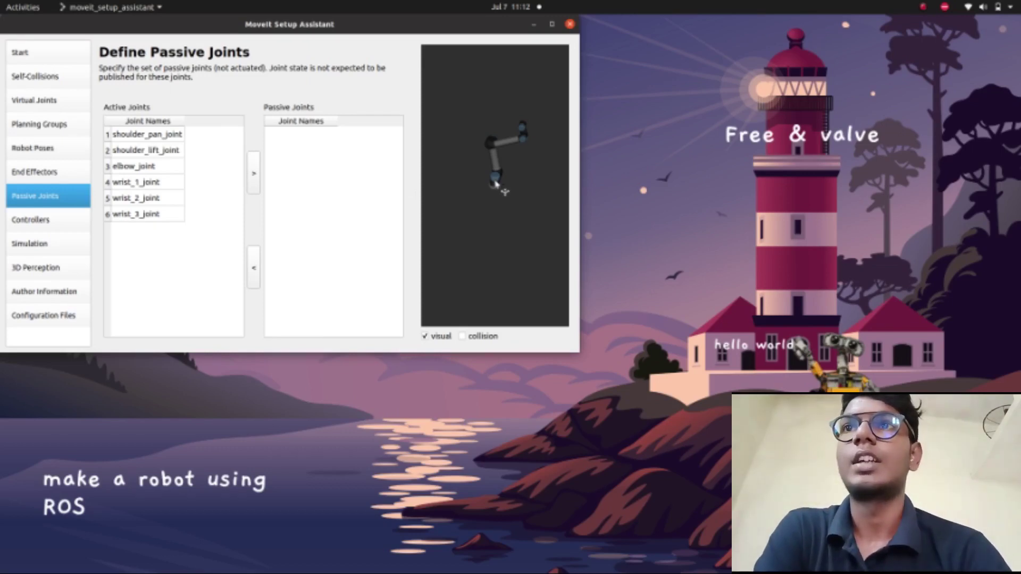
- Mark shoulder_pan_joint as a passive joint, then continue to the Controllers page
drag(447, 179, 476, 112)
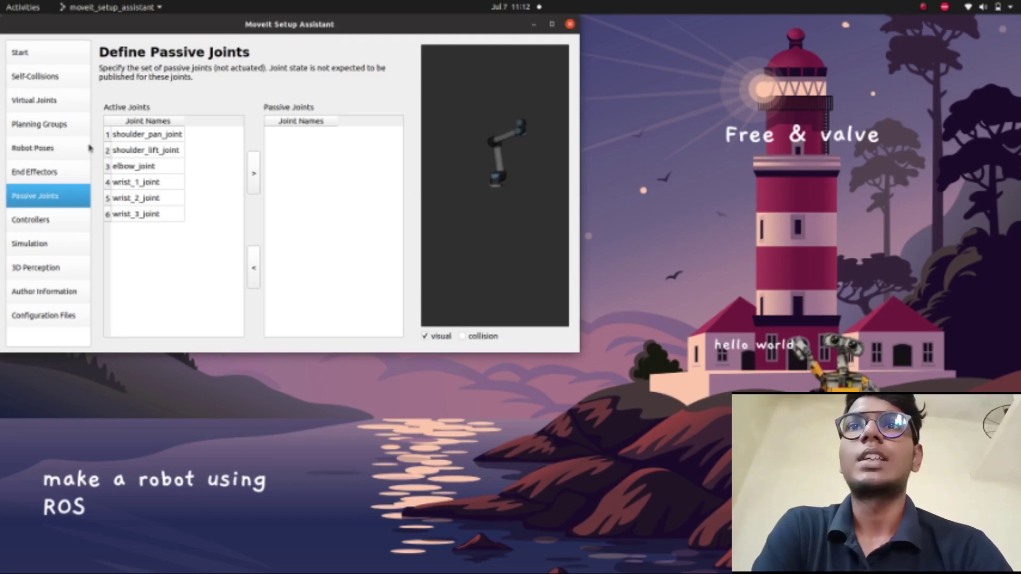
click(150, 170)
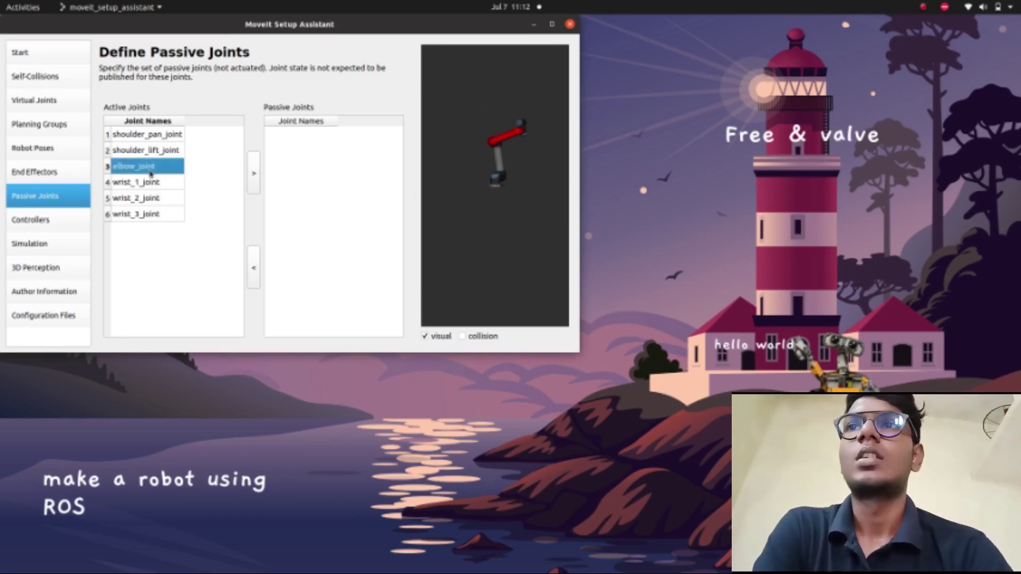
click(157, 135)
click(156, 151)
click(155, 137)
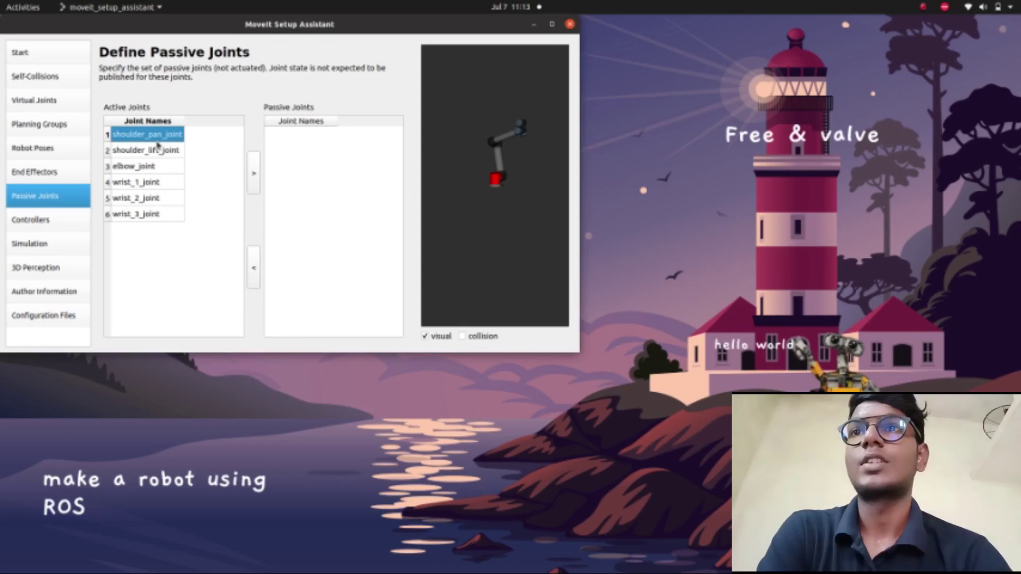
click(253, 175)
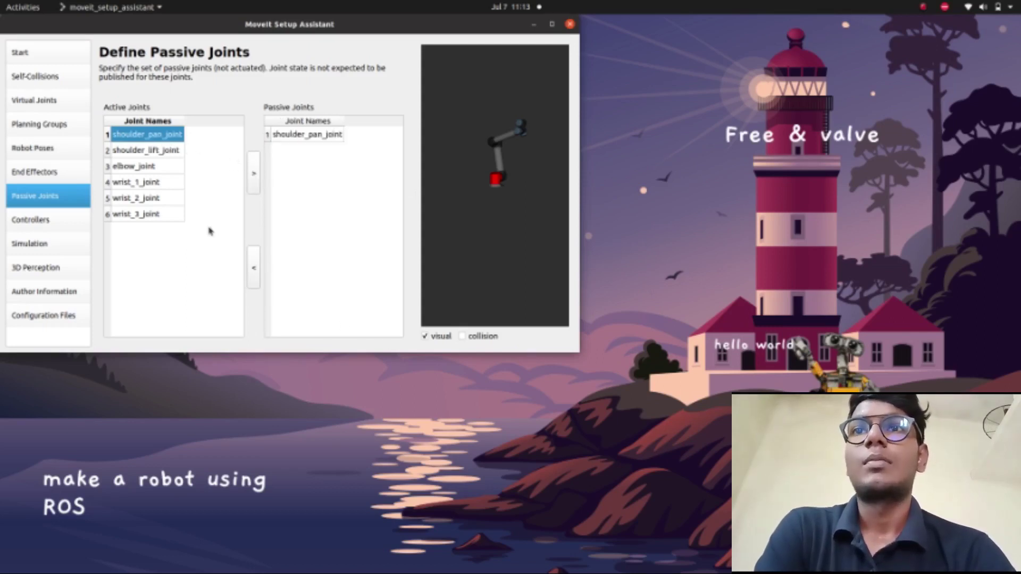
click(68, 225)
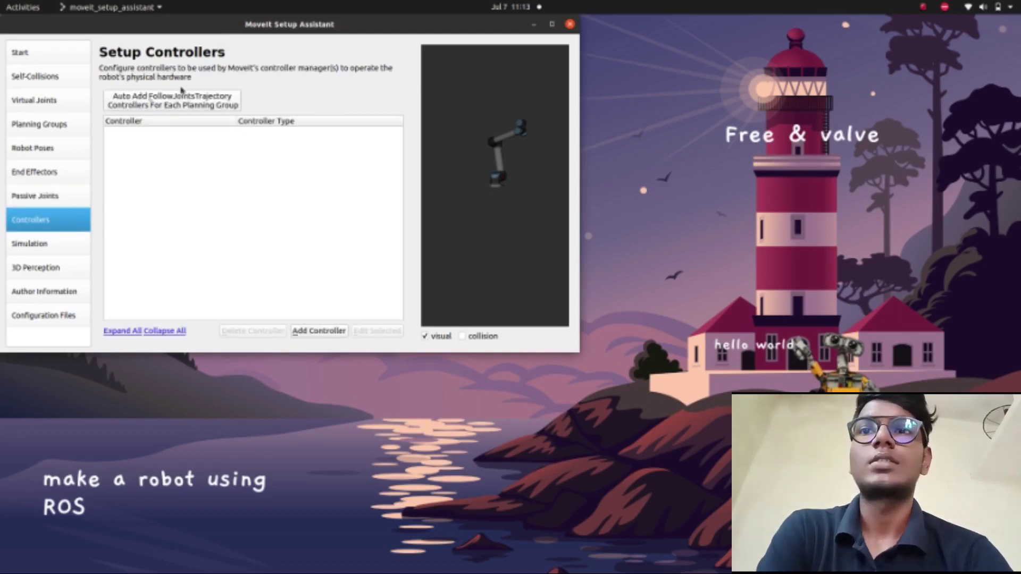
- Auto-add ur_5_controller and create a test 'ros' velocity JointTrajectoryController
click(158, 106)
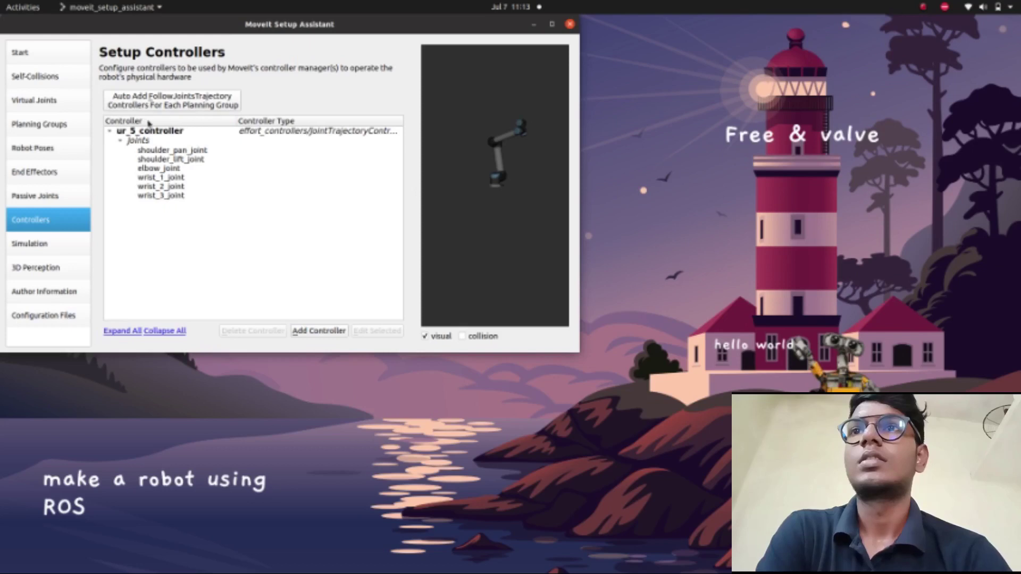
click(312, 332)
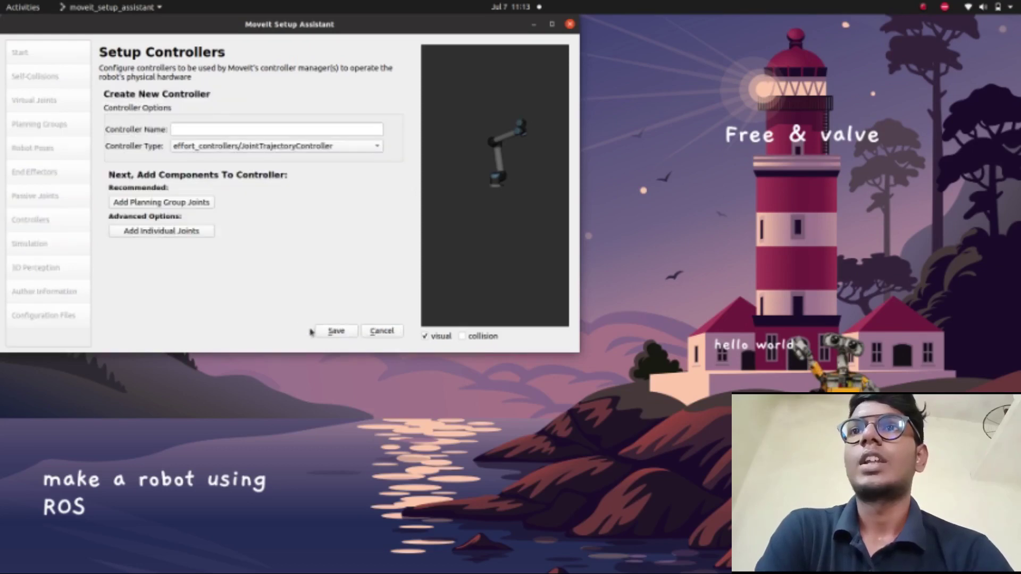
click(252, 128)
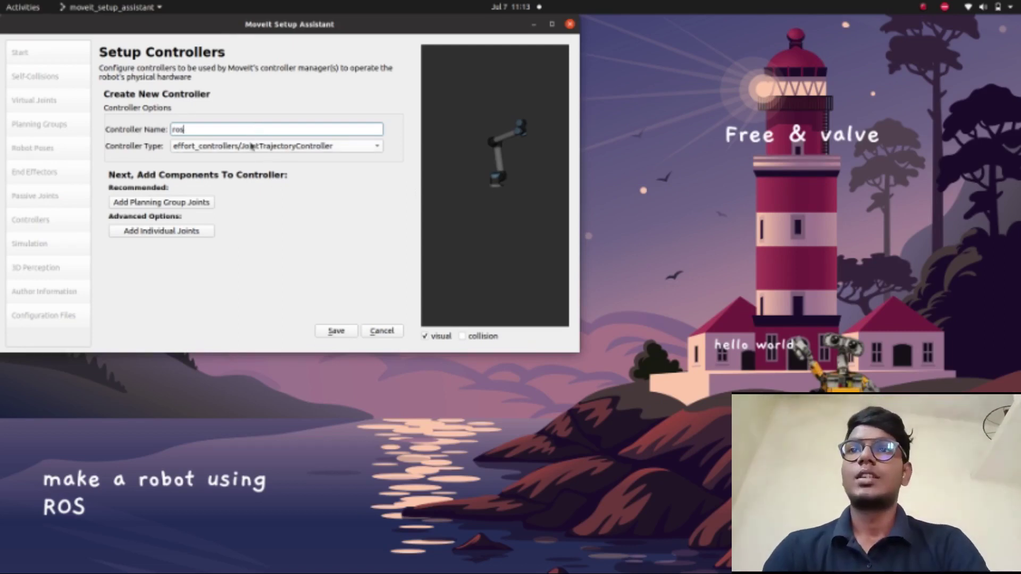
click(265, 146)
click(247, 160)
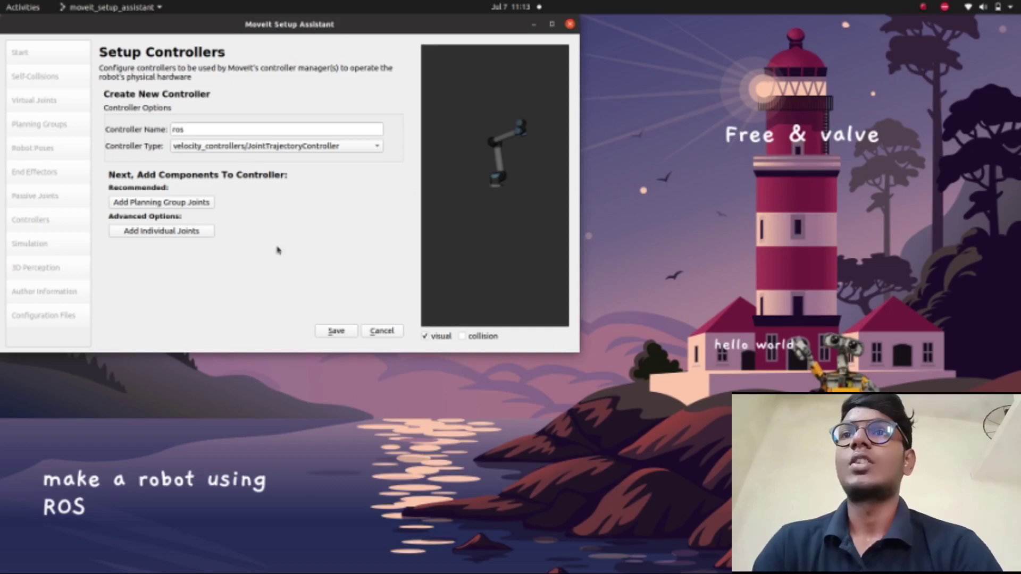
click(327, 334)
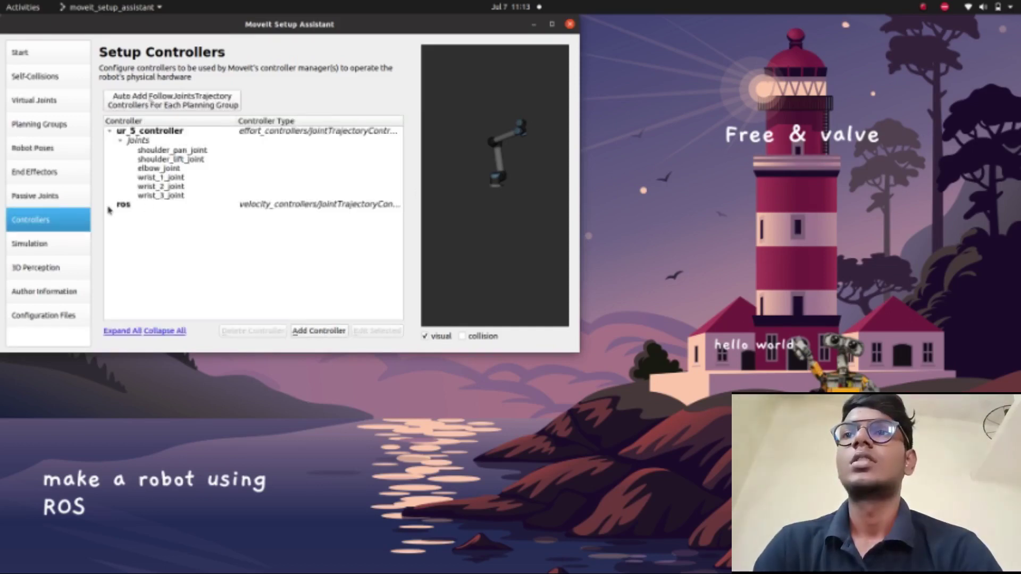
- Delete the 'ros' controller and continue to the Simulation page
click(278, 208)
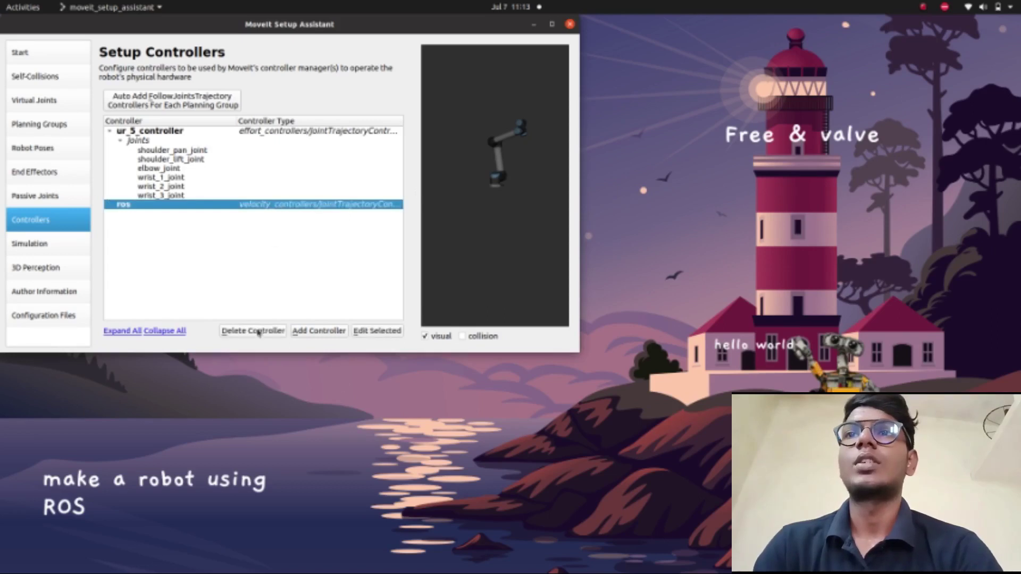
click(258, 333)
click(375, 207)
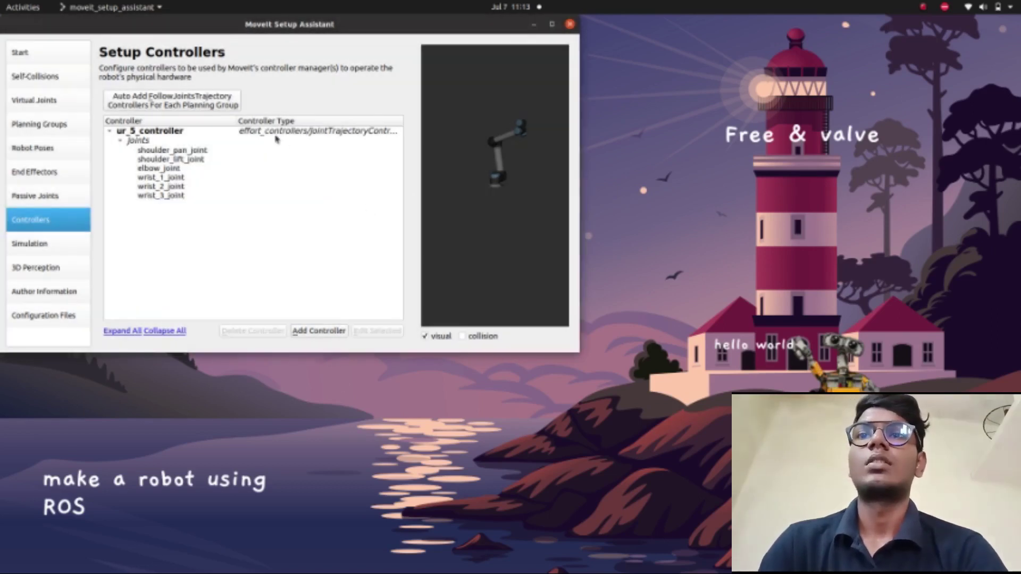
click(72, 240)
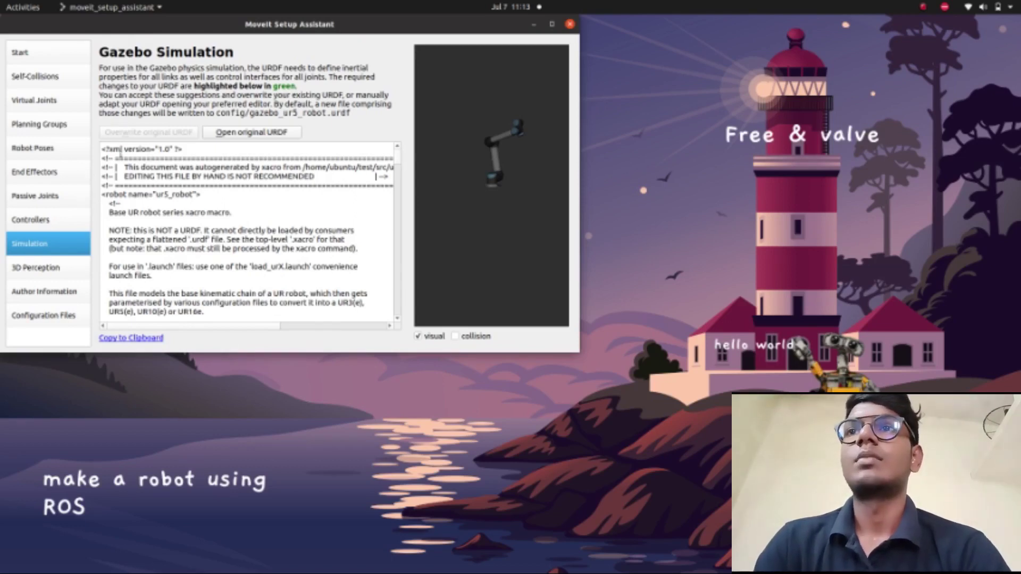
- Scroll the generated Gazebo URDF to its end and maximize the window
scroll(120, 157, down, 20)
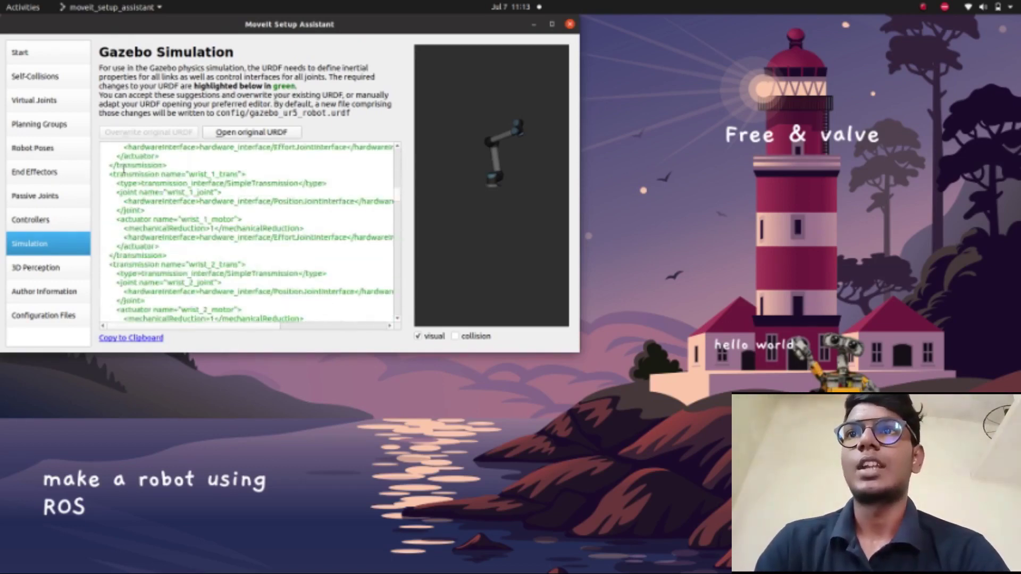
scroll(124, 169, down, 20)
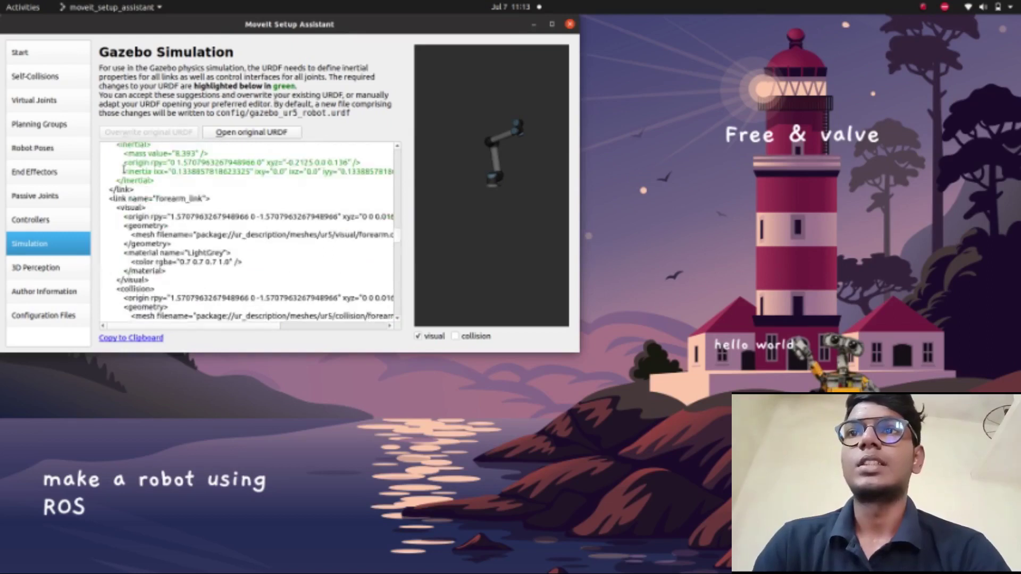
scroll(123, 169, down, 20)
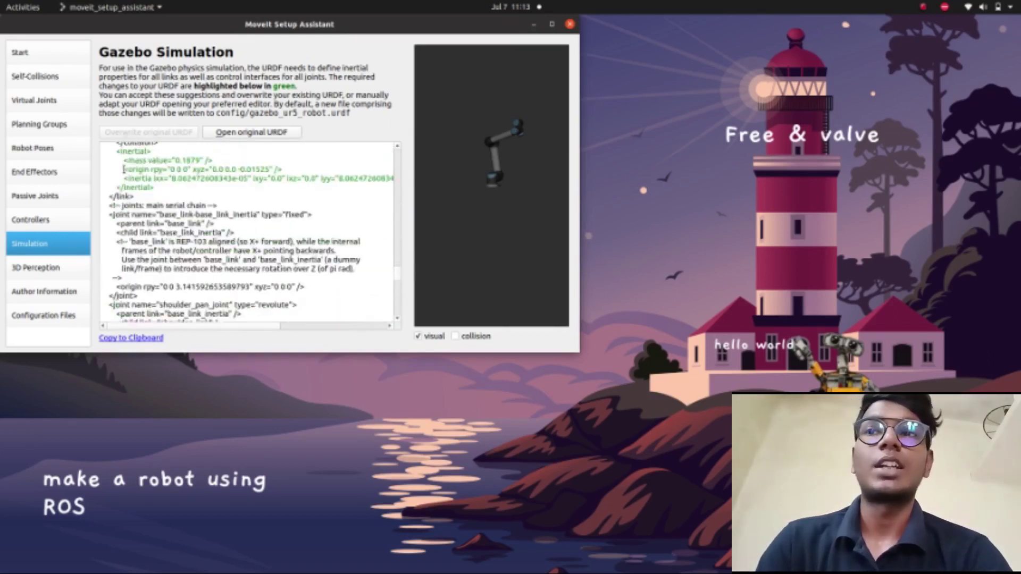
scroll(123, 169, down, 4)
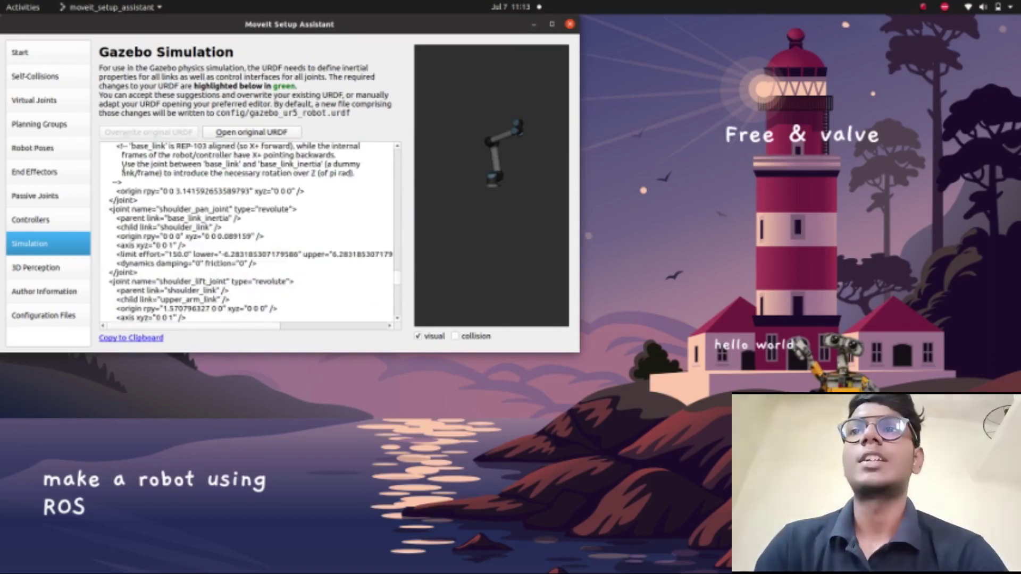
scroll(123, 169, down, 8)
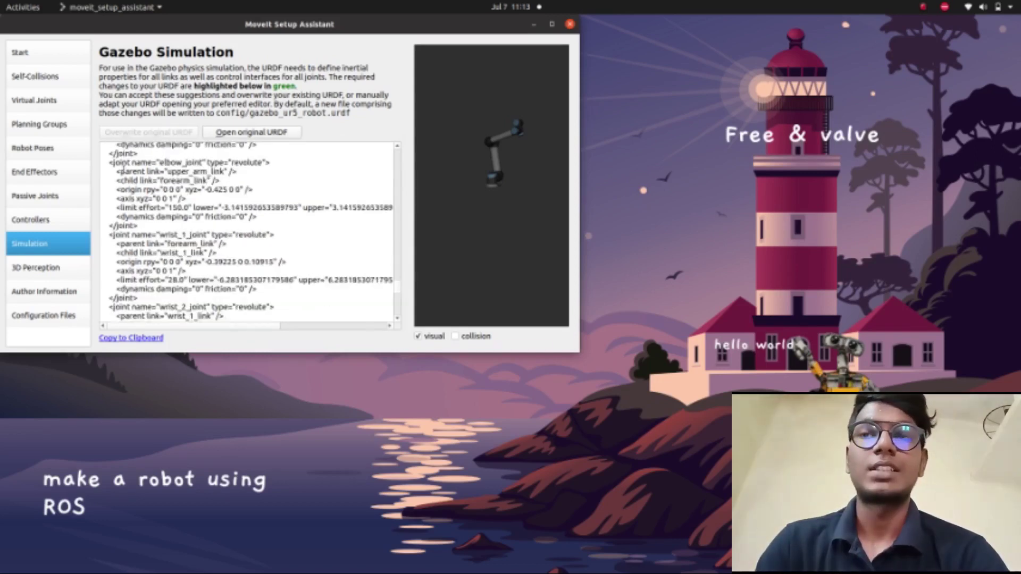
scroll(123, 170, down, 8)
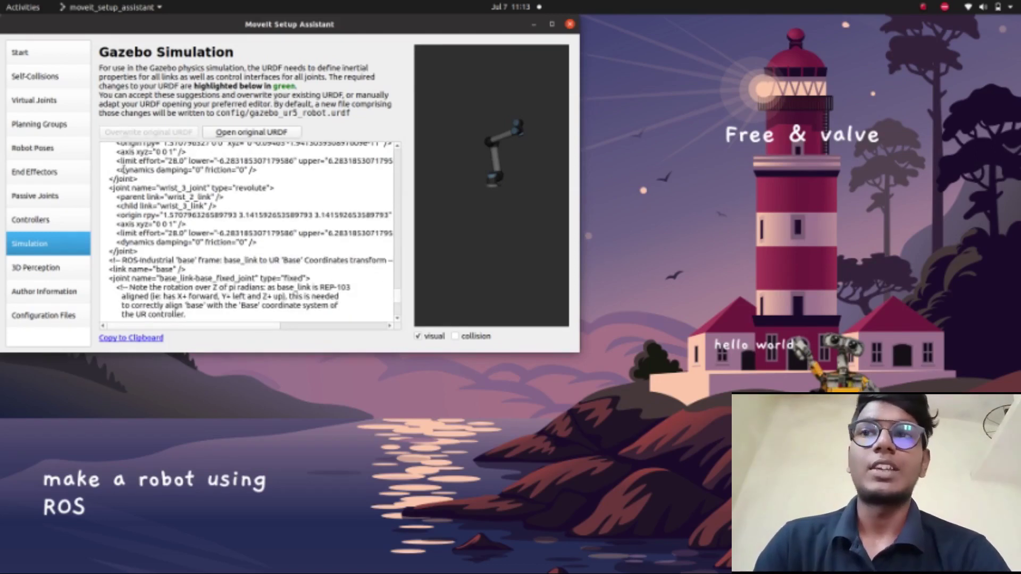
scroll(124, 169, down, 8)
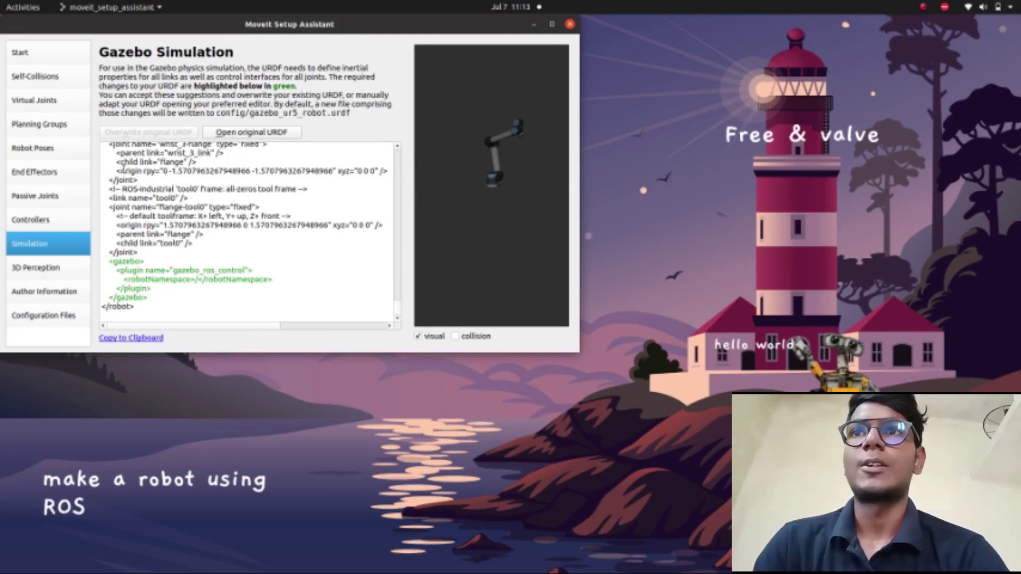
click(552, 24)
- Leave the 3D perception sensor plugin at None and go to Author Information
click(62, 269)
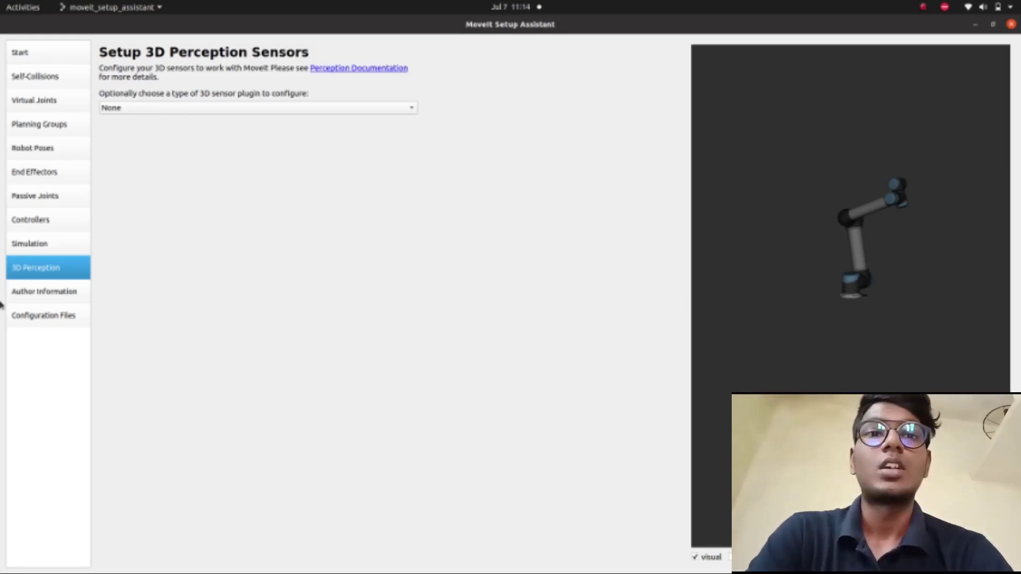
click(46, 295)
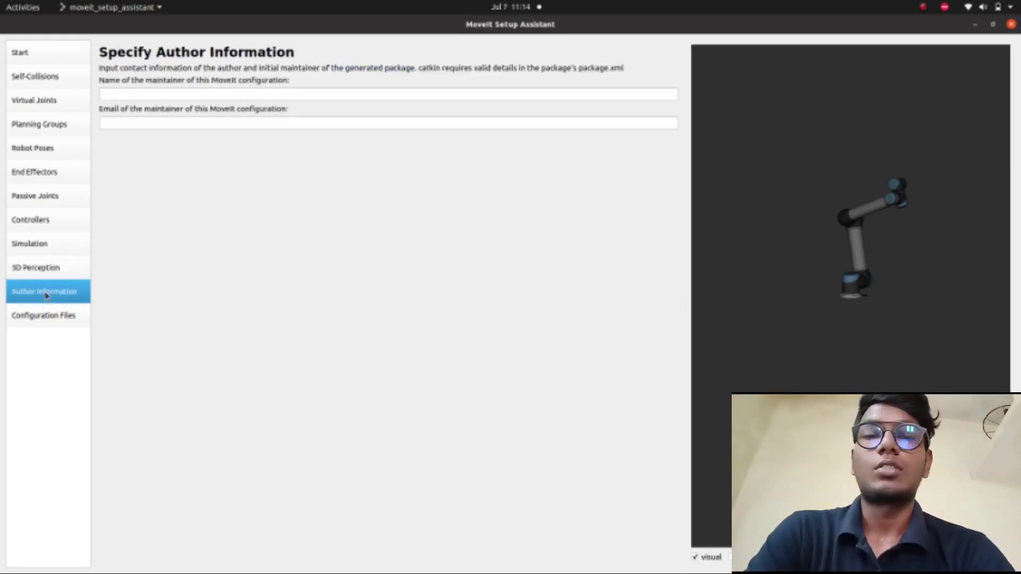
- Enter 'robot design and simulation' as the maintainer name
click(278, 93)
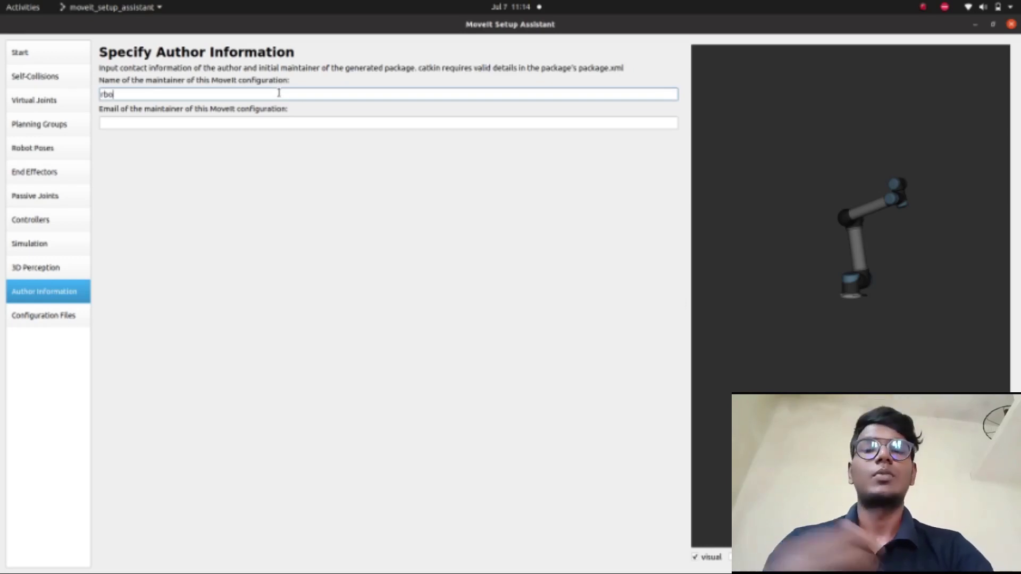
text(rb)
key(BackSpace)
text(obot)
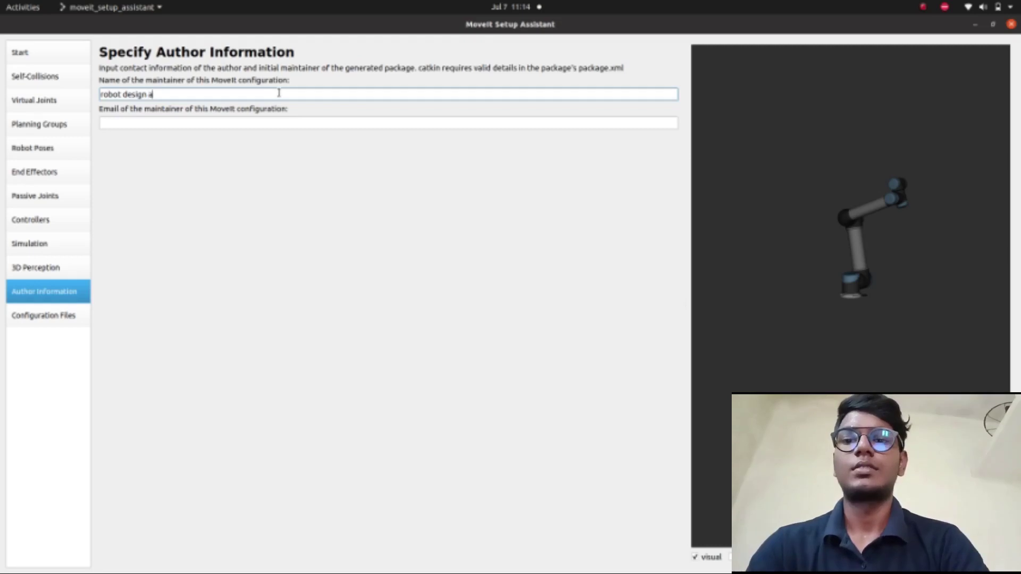
text(design and simu)
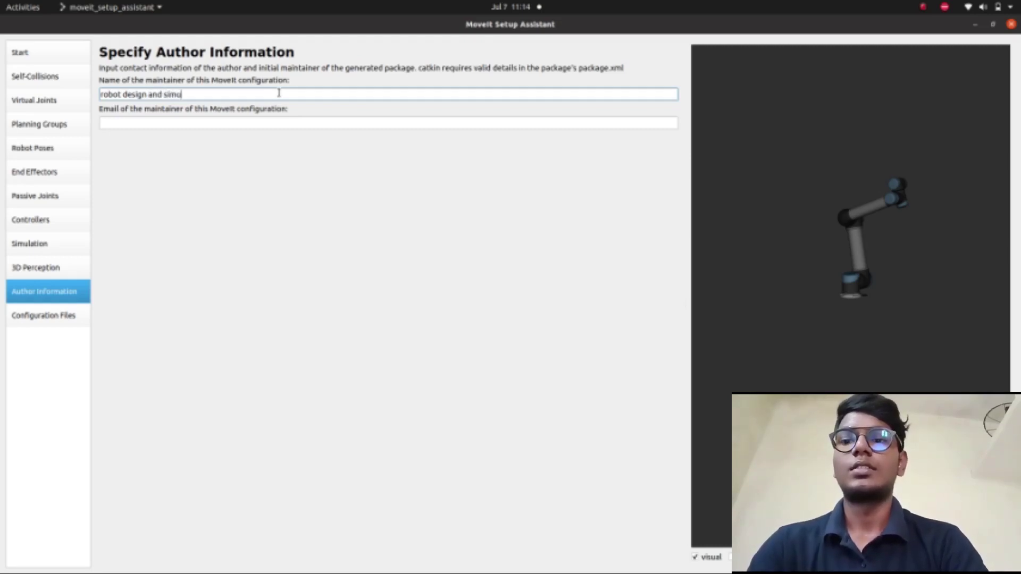
text(la)
text(ti)
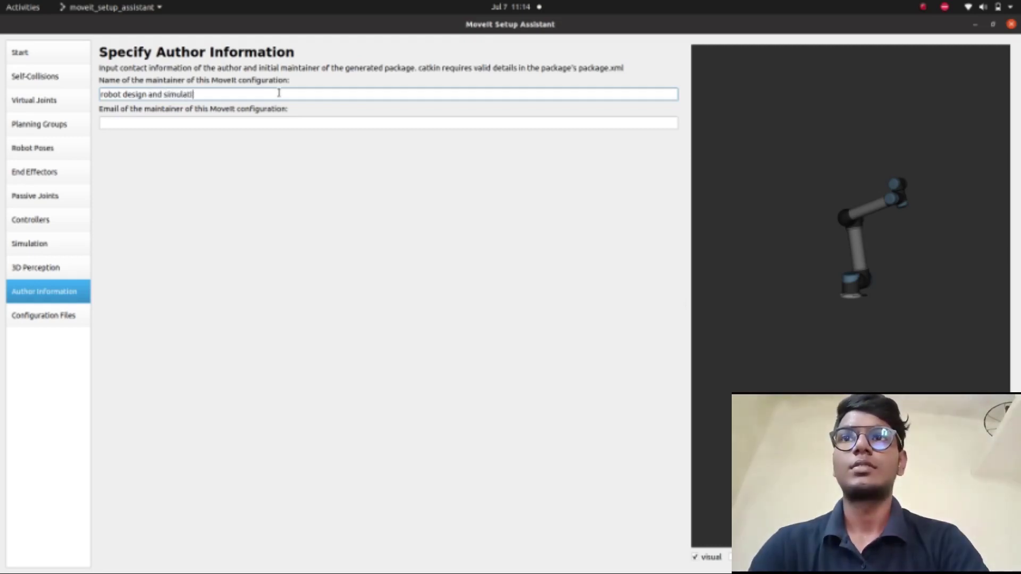
text(o)
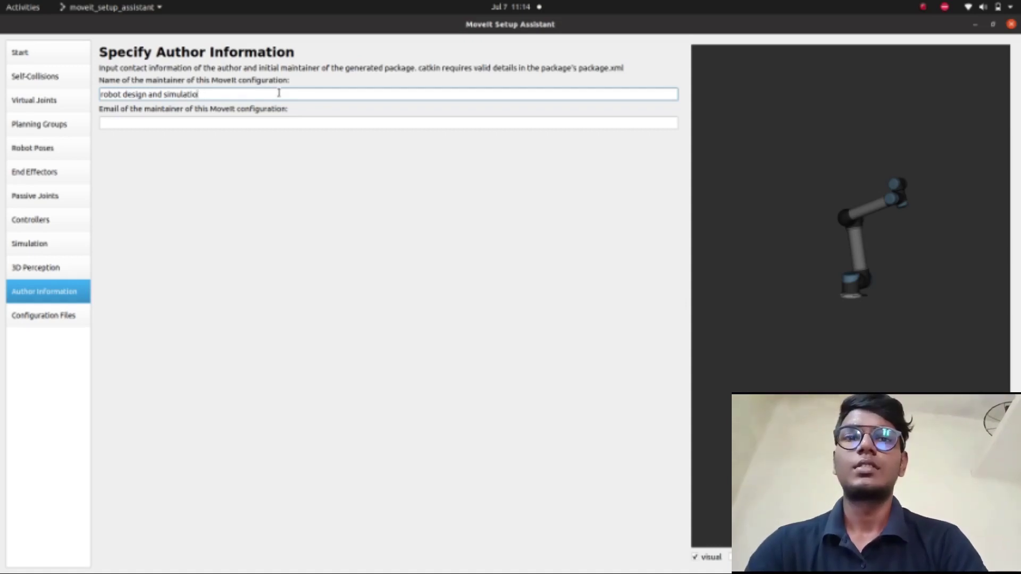
text(n)
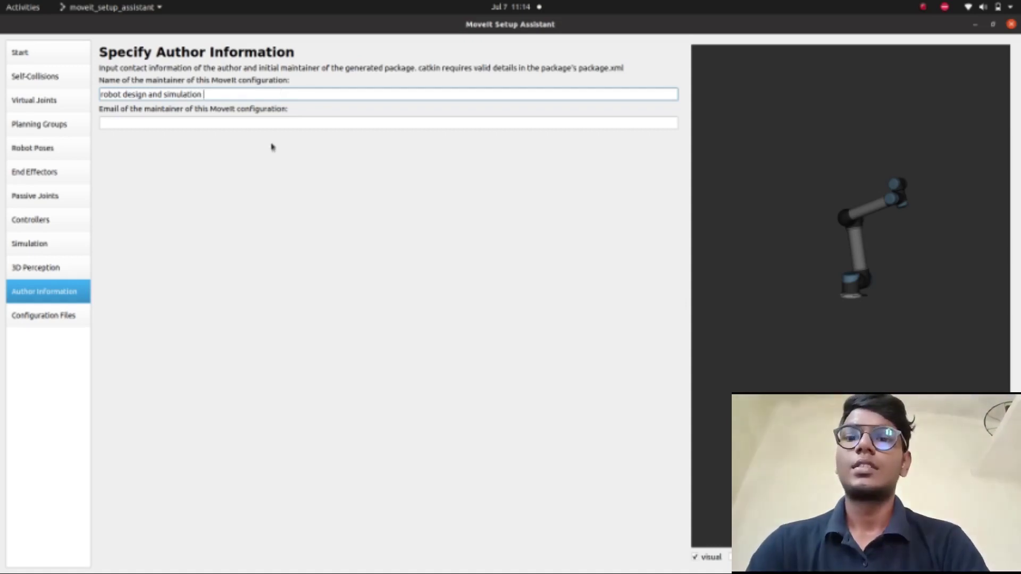
- Fill in the maintainer's e-mail, restore the window size, and go to Configuration Files
click(270, 120)
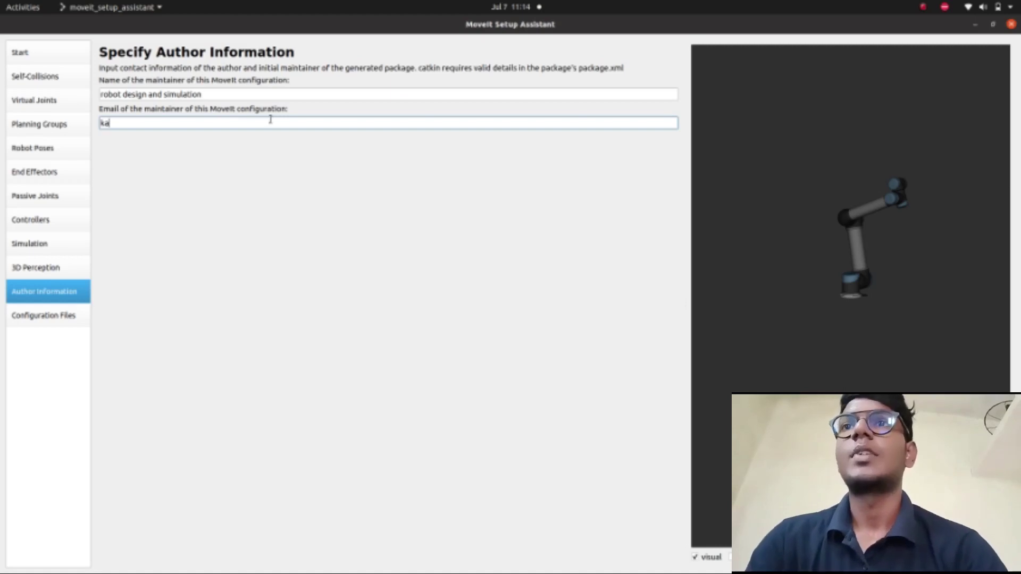
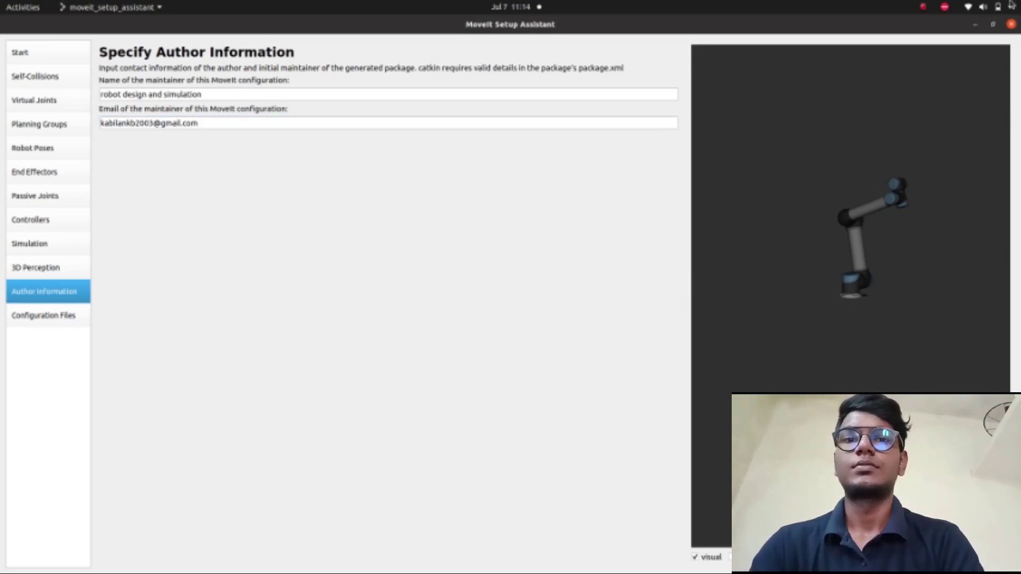
click(992, 25)
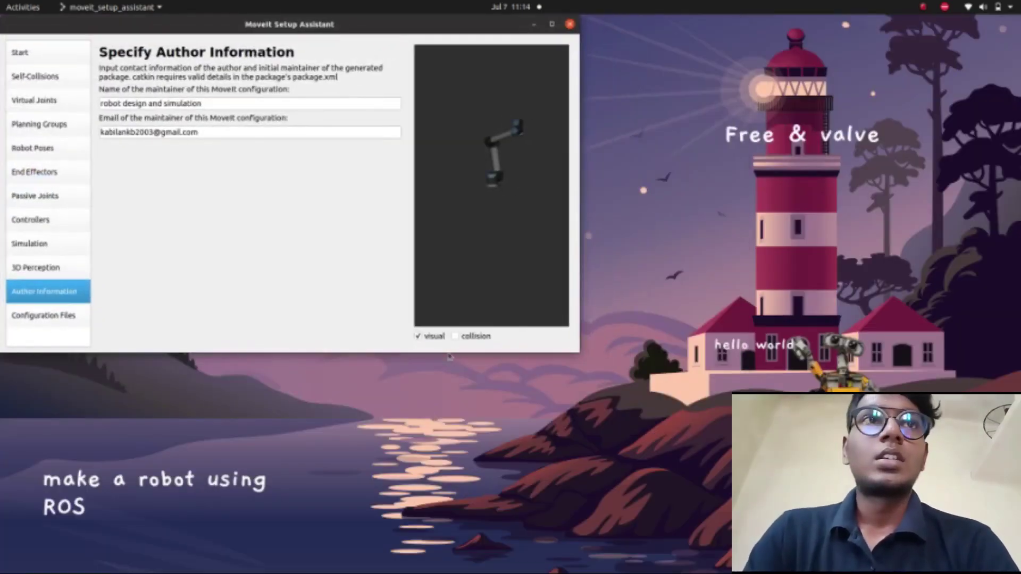
click(54, 322)
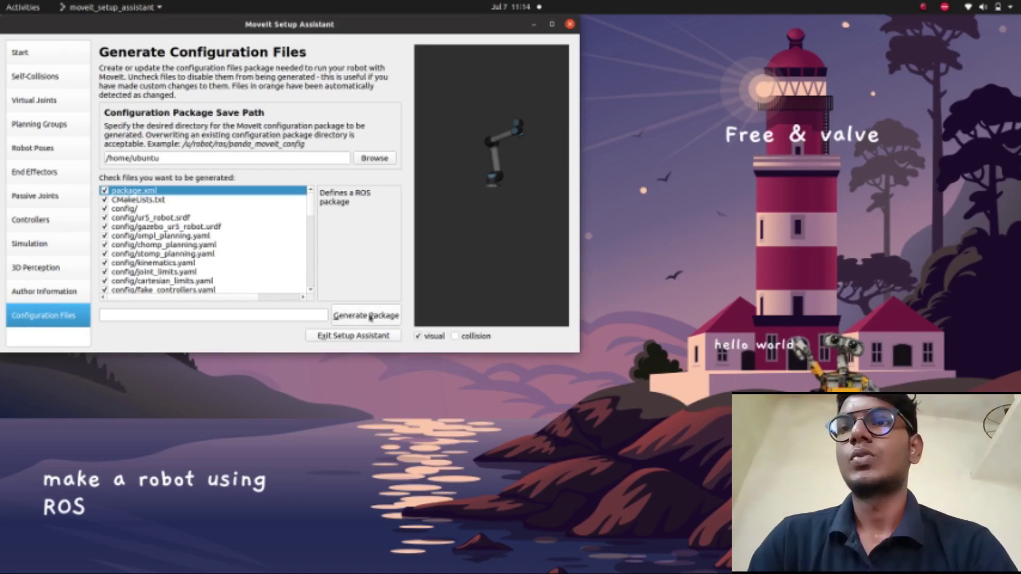
- Browse for the package save location
click(372, 160)
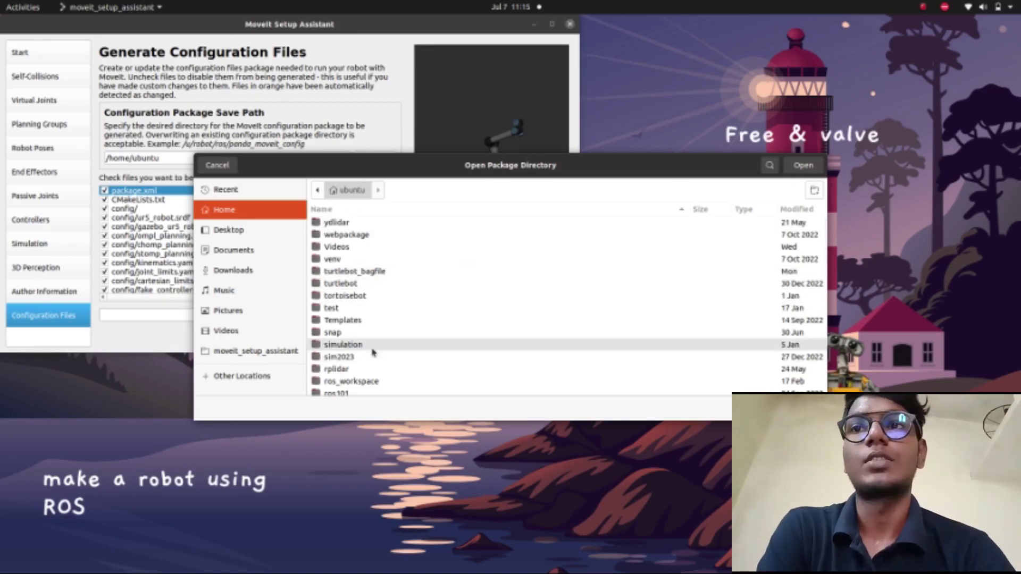
- Navigate the folder chooser into the test/src directory
scroll(387, 349, down, 3)
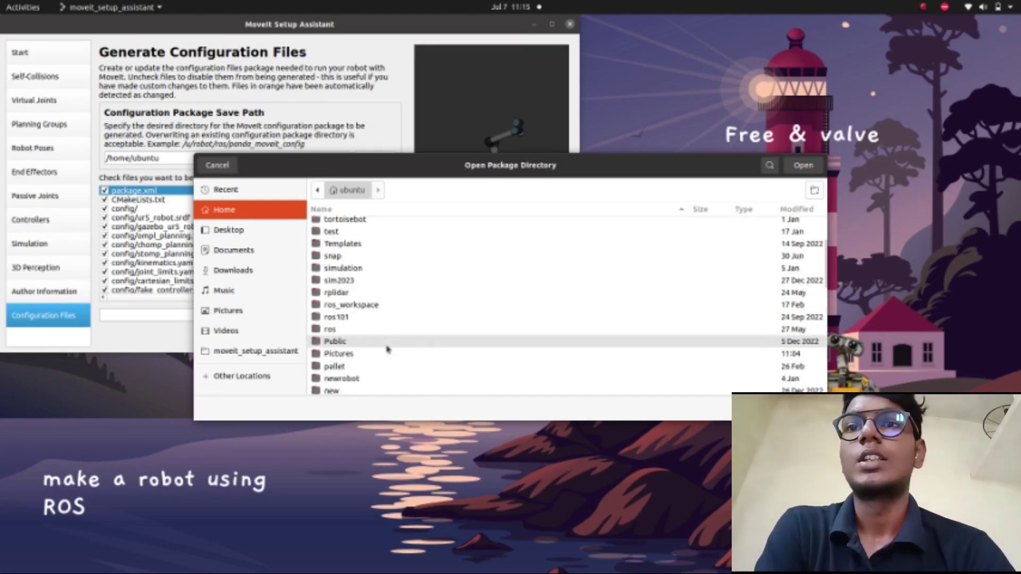
scroll(387, 350, down, 2)
scroll(387, 349, down, 5)
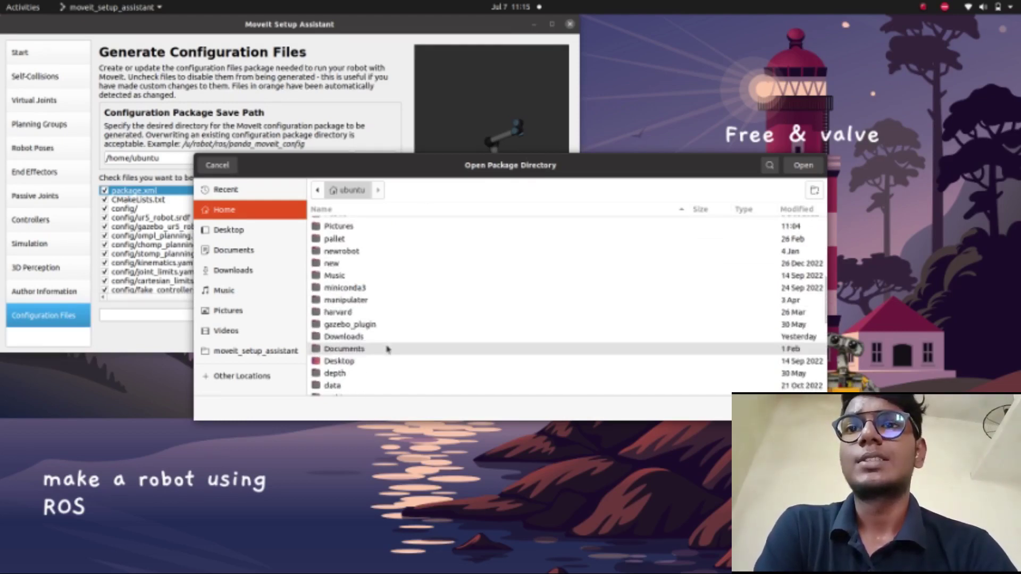
scroll(387, 349, down, 1)
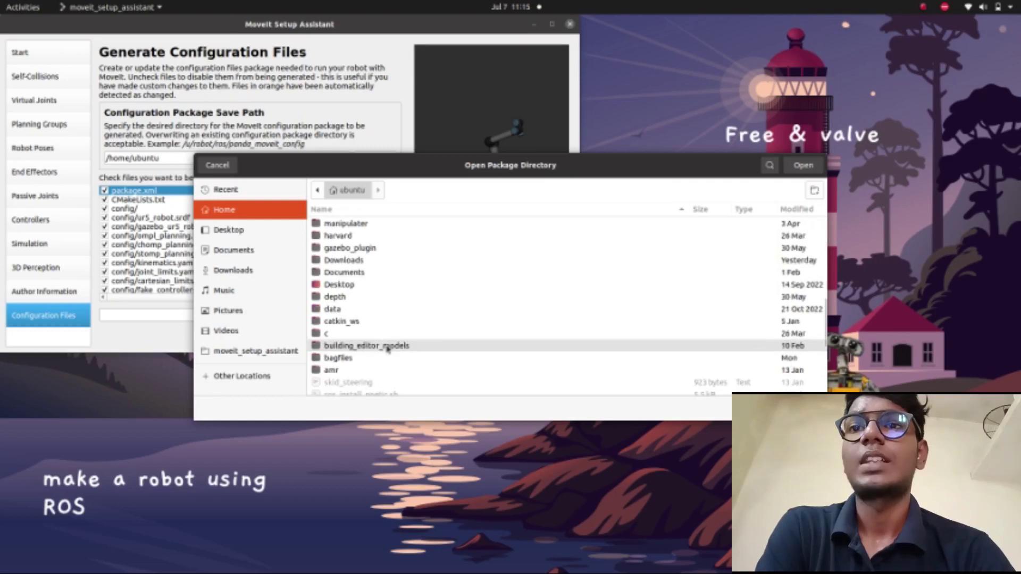
scroll(387, 349, up, 5)
scroll(387, 349, up, 6)
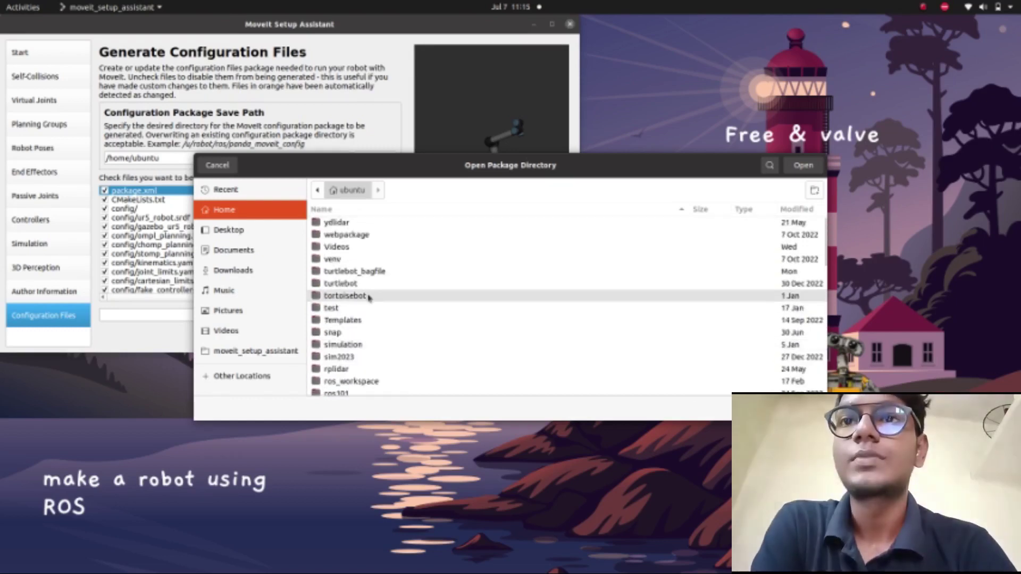
double_click(355, 308)
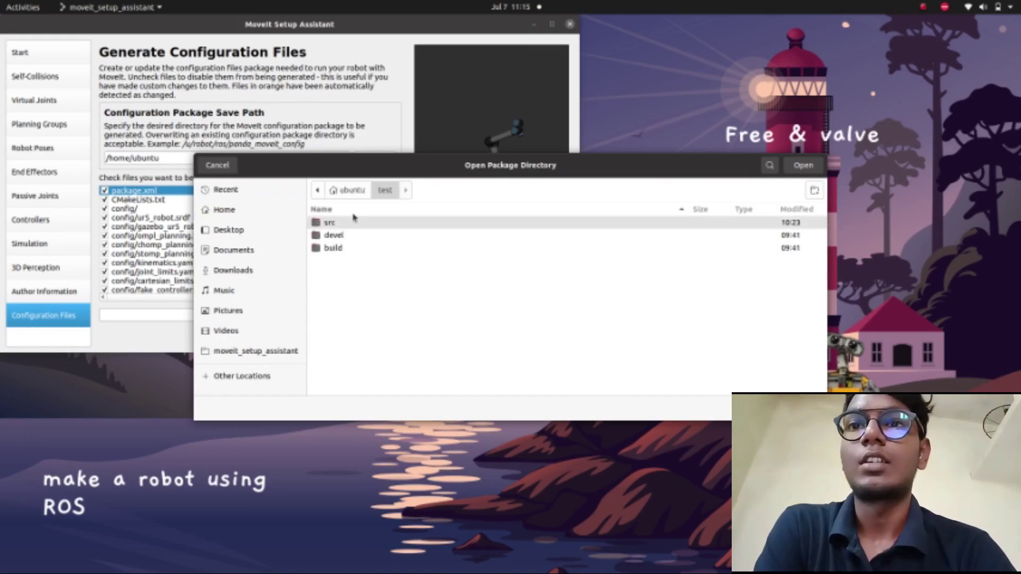
double_click(354, 222)
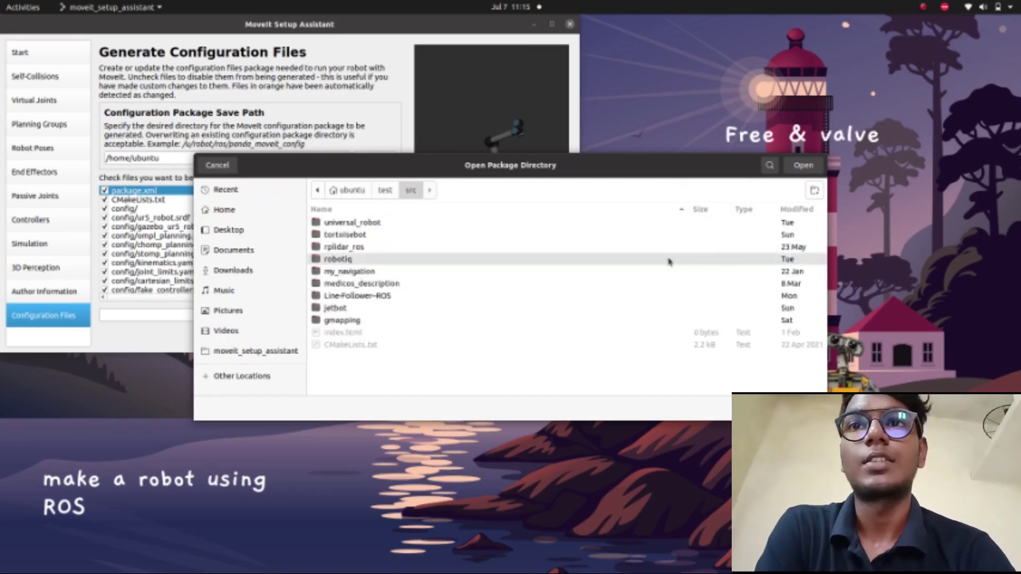
- Create a ur5_new folder in src and choose it as the save path
click(814, 191)
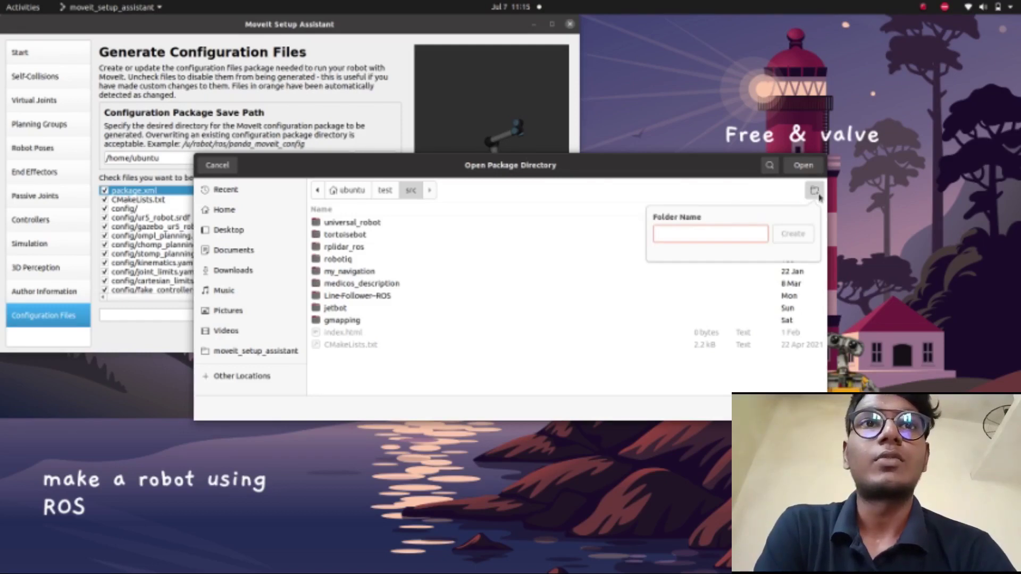
text(ur5_ne)
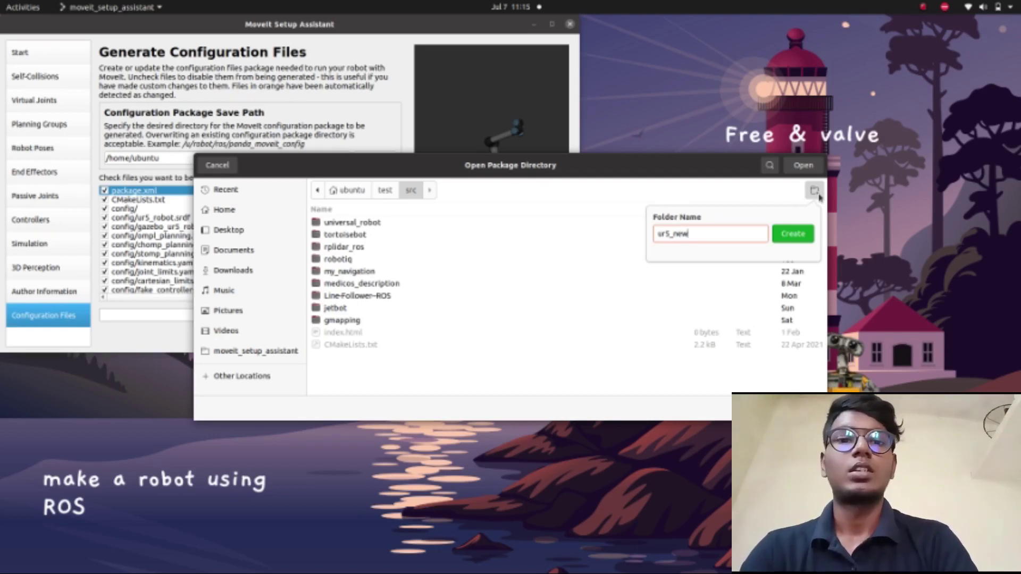
text(w)
click(792, 235)
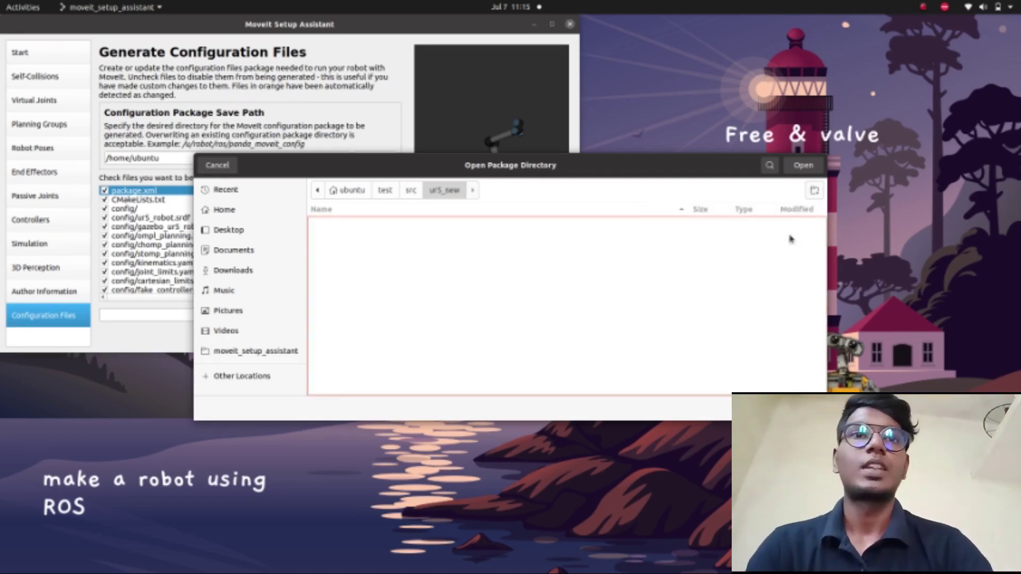
click(803, 165)
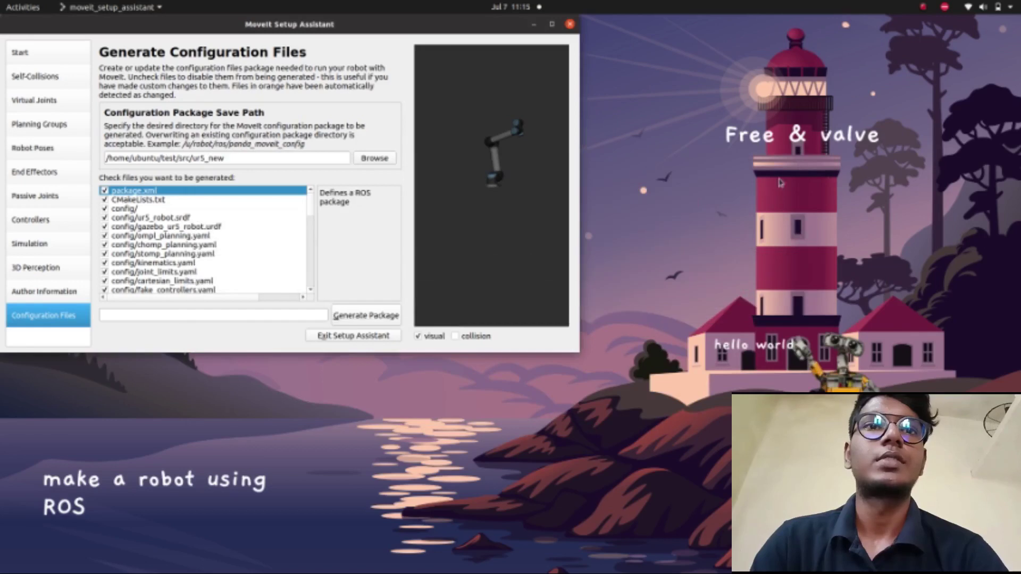
- Generate the package into ur5_new, accepting the missing end effectors warning
click(392, 316)
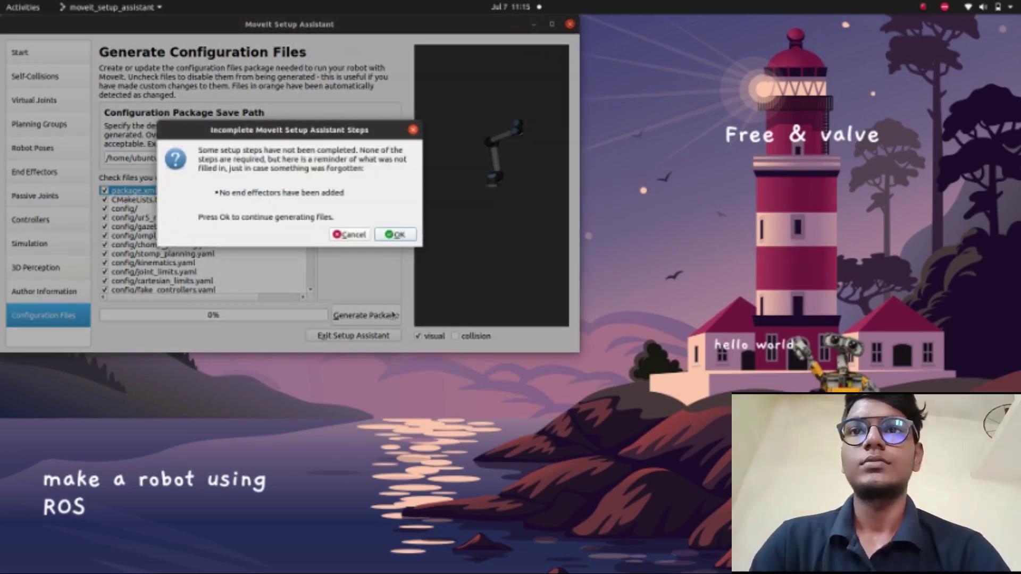
click(410, 237)
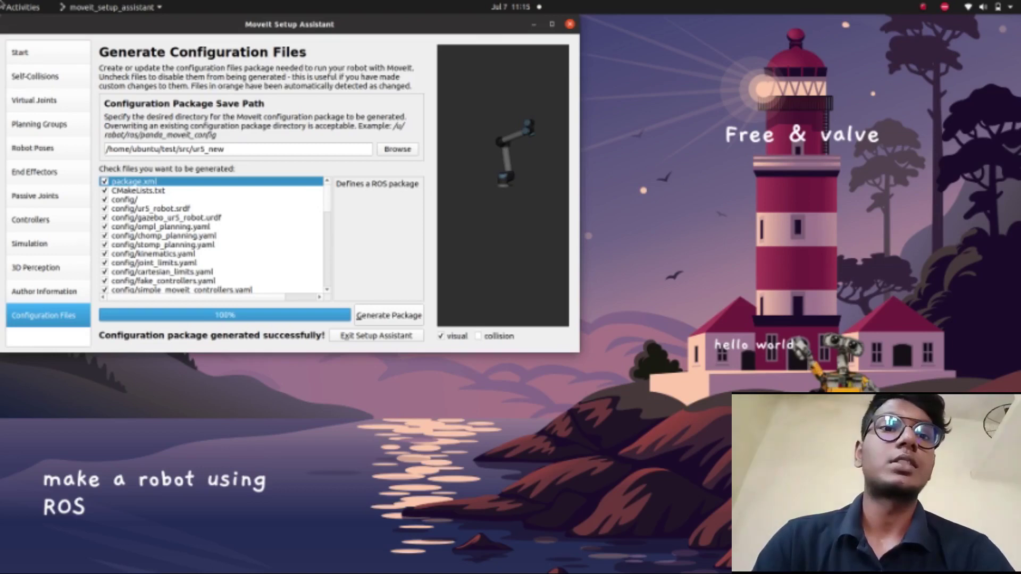
- Maximize Terminator and split it vertically into a second pane beside the launch log
mouse_move(0, 0)
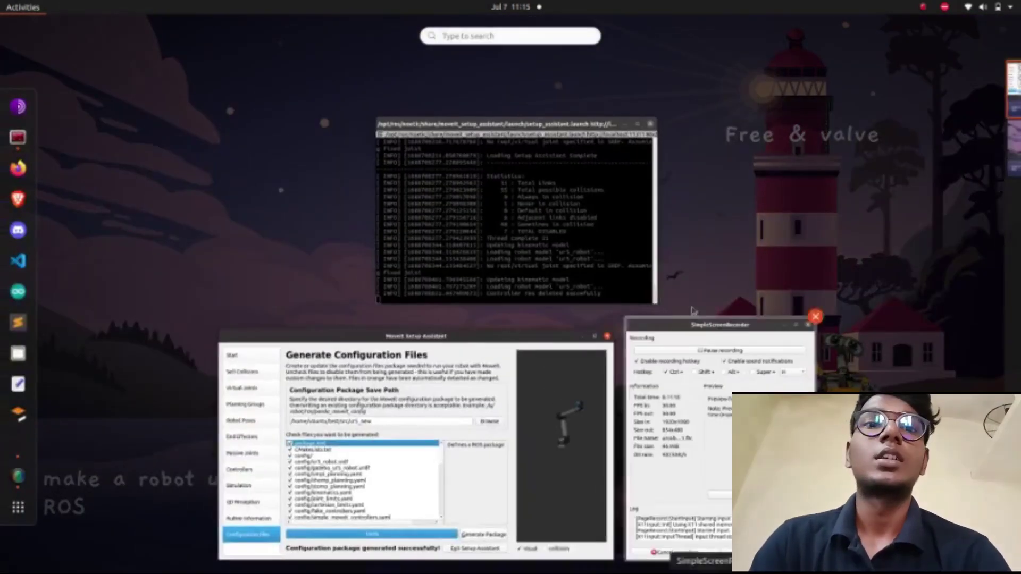
click(413, 226)
double_click(479, 35)
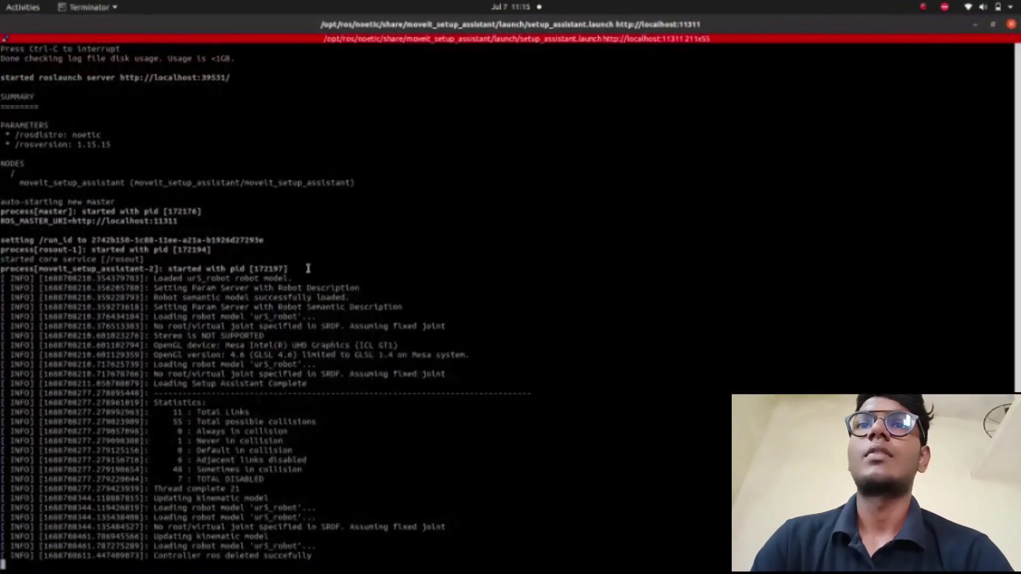
right_click(311, 270)
click(322, 319)
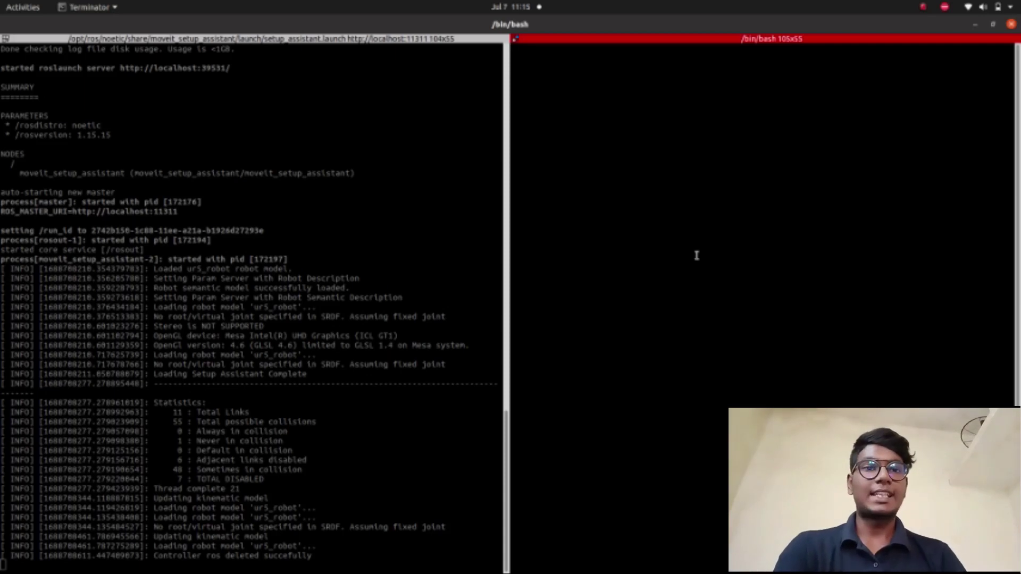
- Build the test workspace with catkin_make from inside test/
text(cd test/)
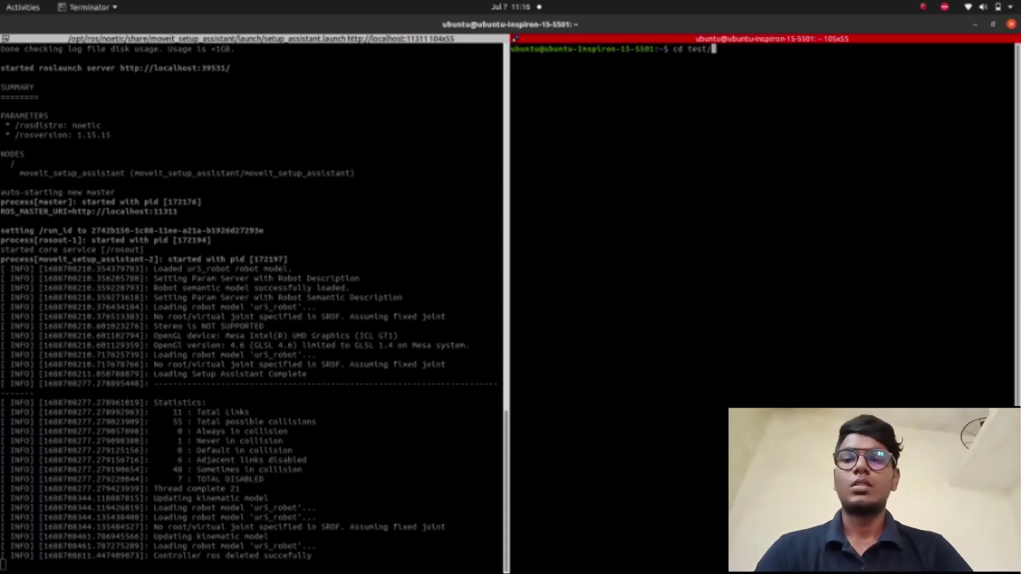
key(Return)
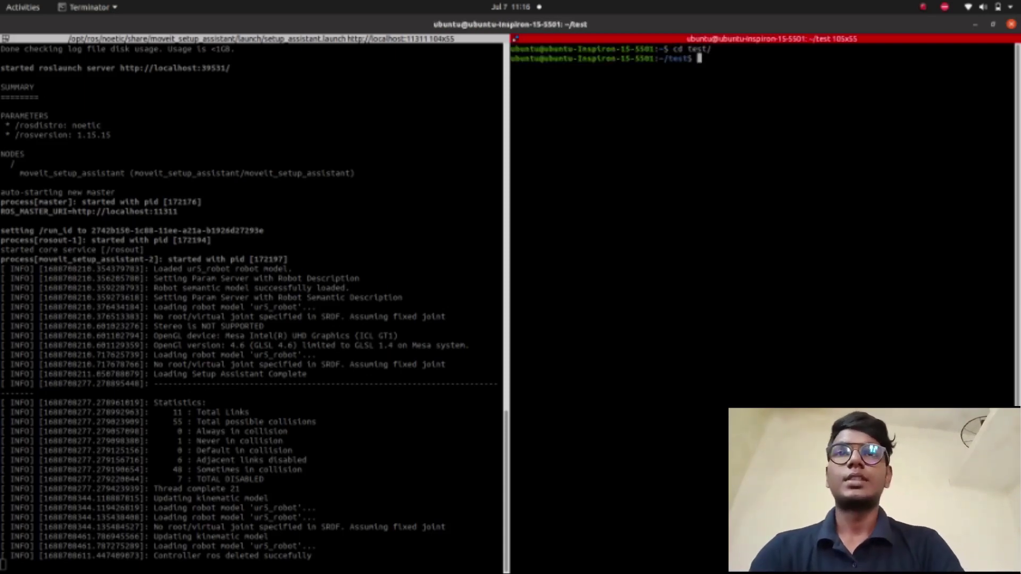
text(catk)
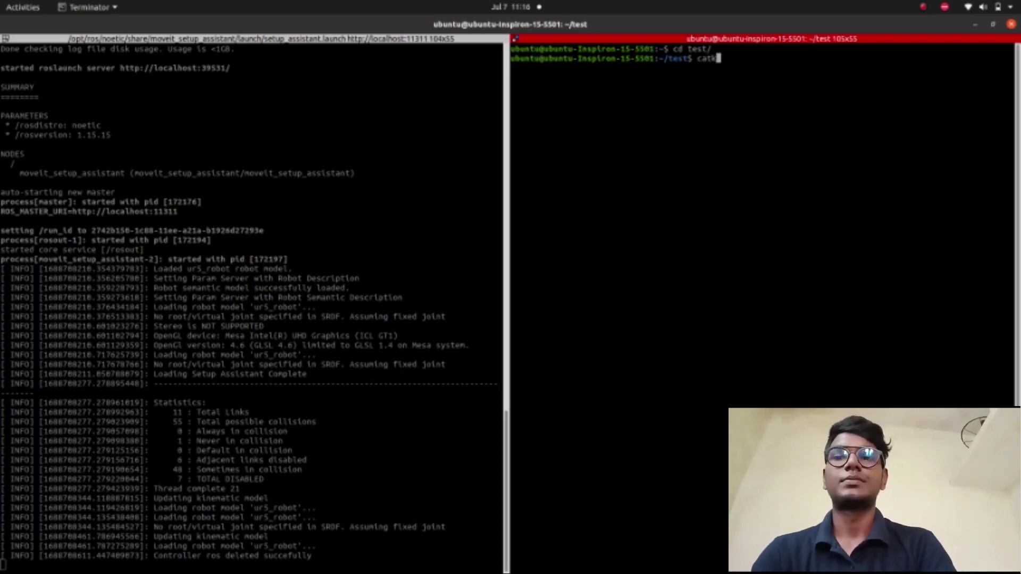
text(in_make)
key(Return)
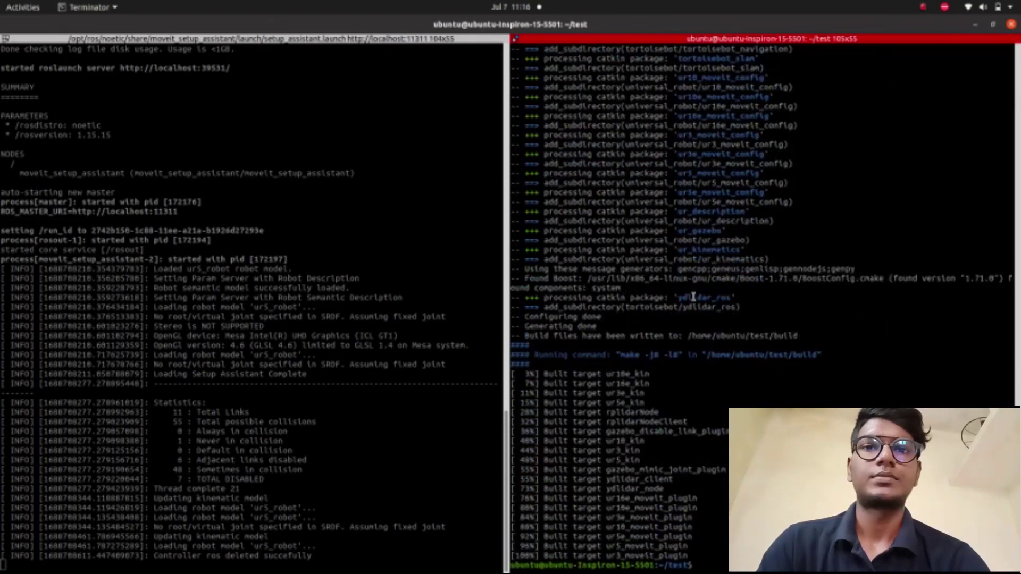
- Source devel/setup.bash, then move into src/ur5_new and list its contents
key(ctrl+l)
text(so)
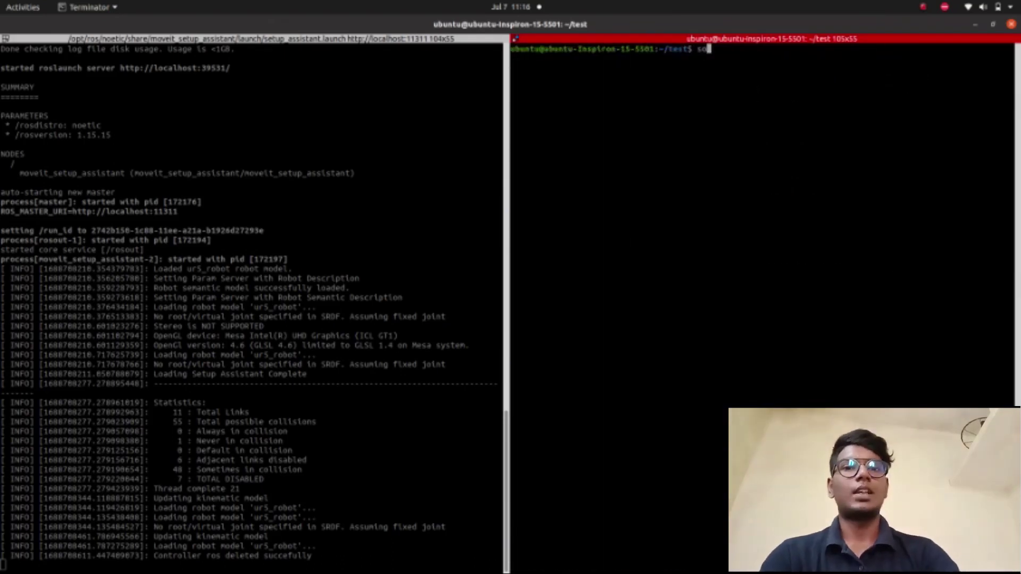
text(urce devel/)
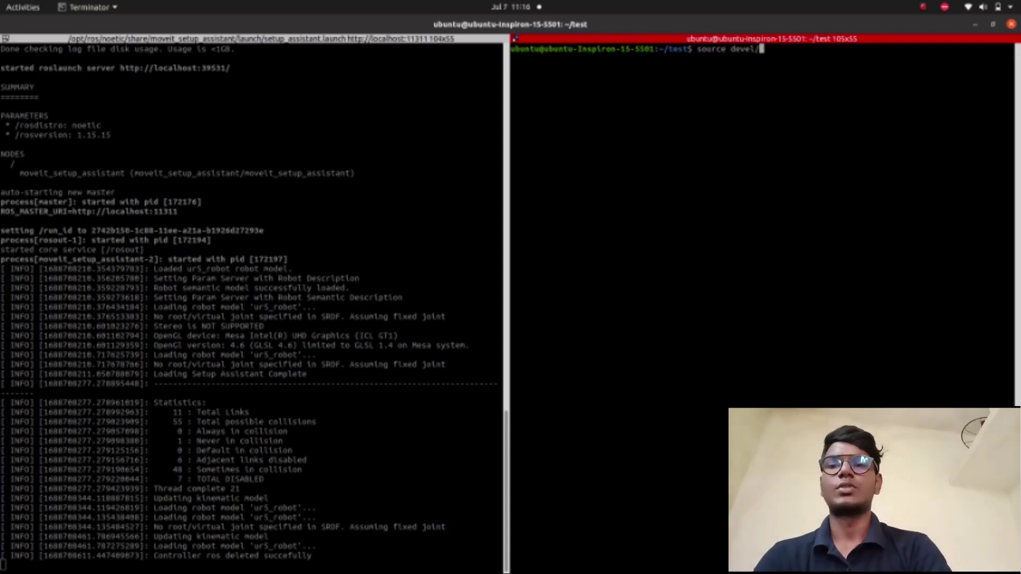
text(setup.bash)
key(Return)
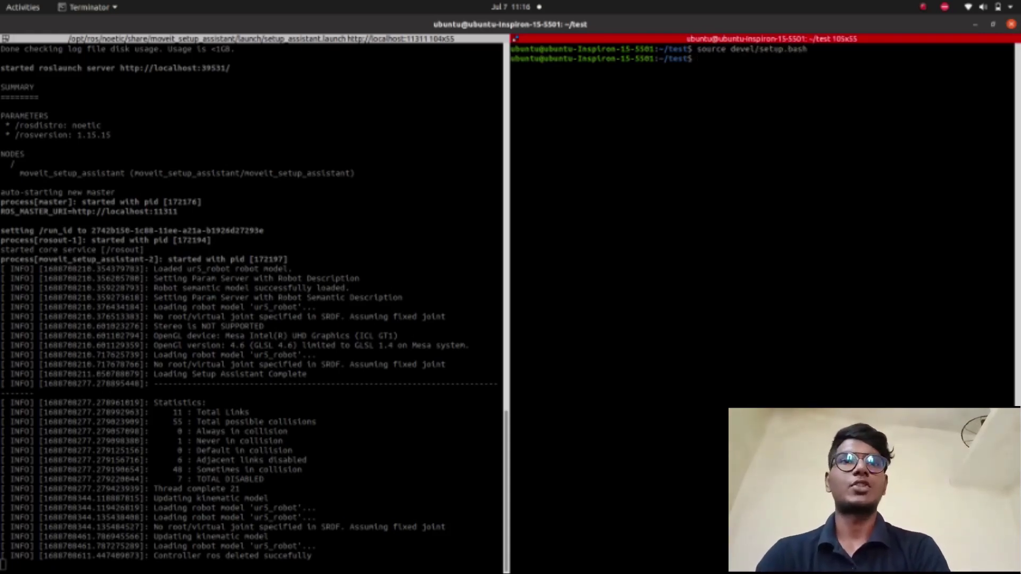
text(cd )
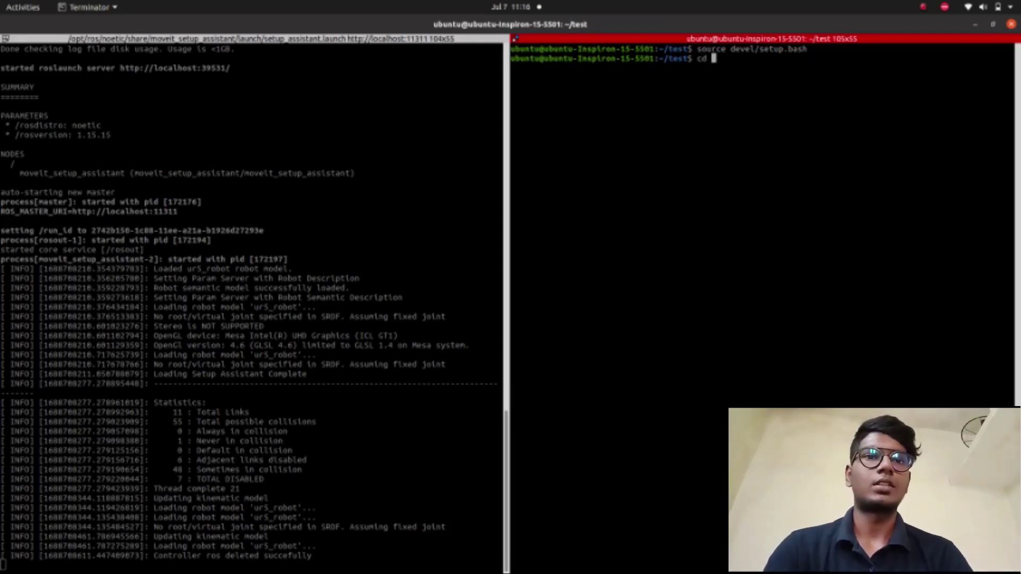
text(src/)
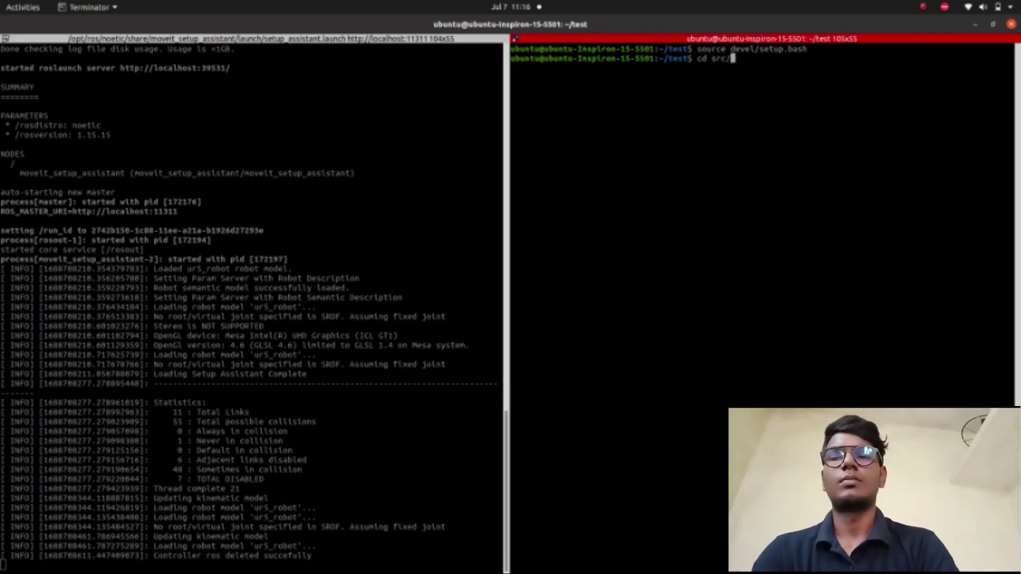
text(u)
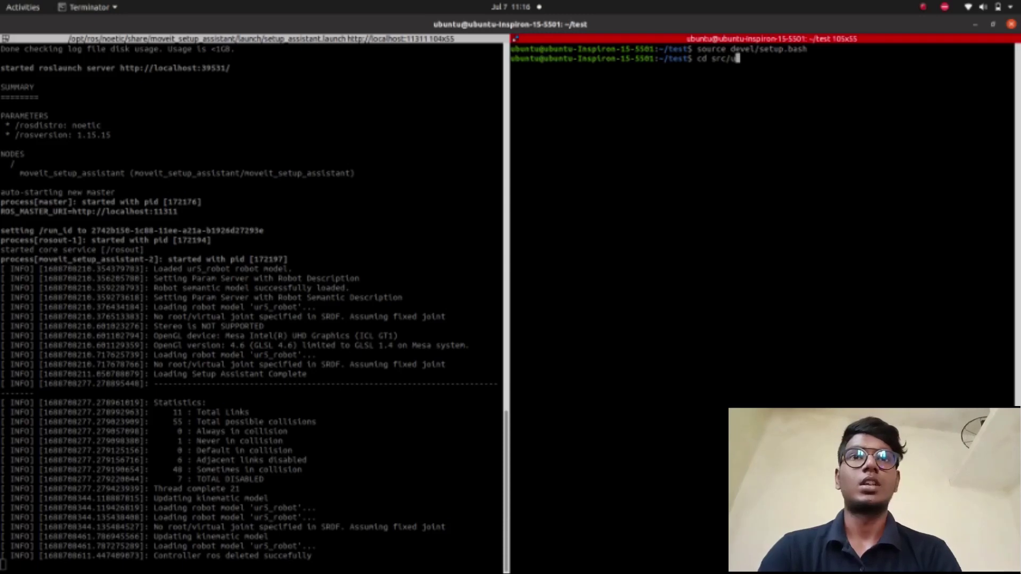
key(Tab)
key(Tab)
key(Tab)
key(Tab)
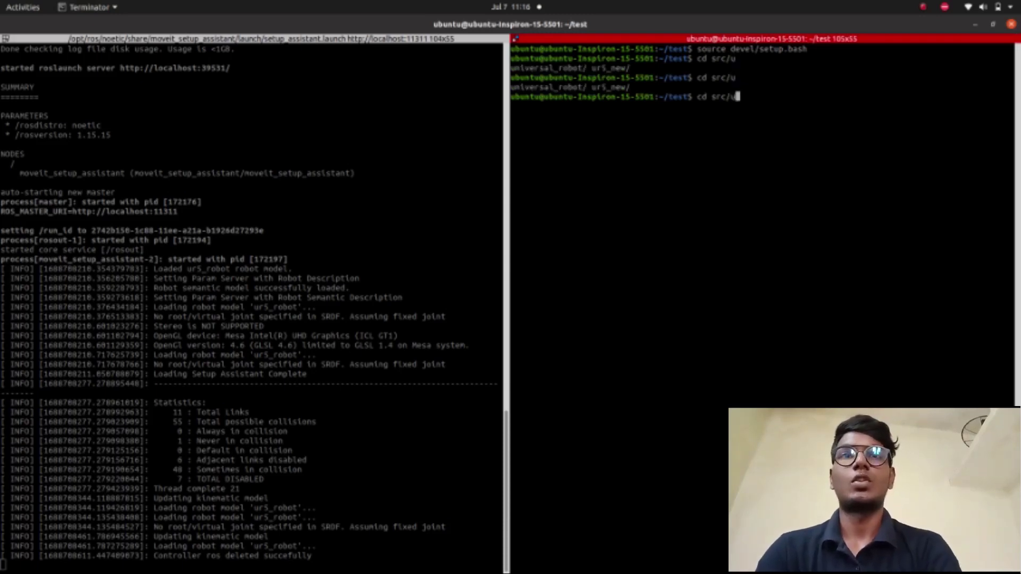
text(r)
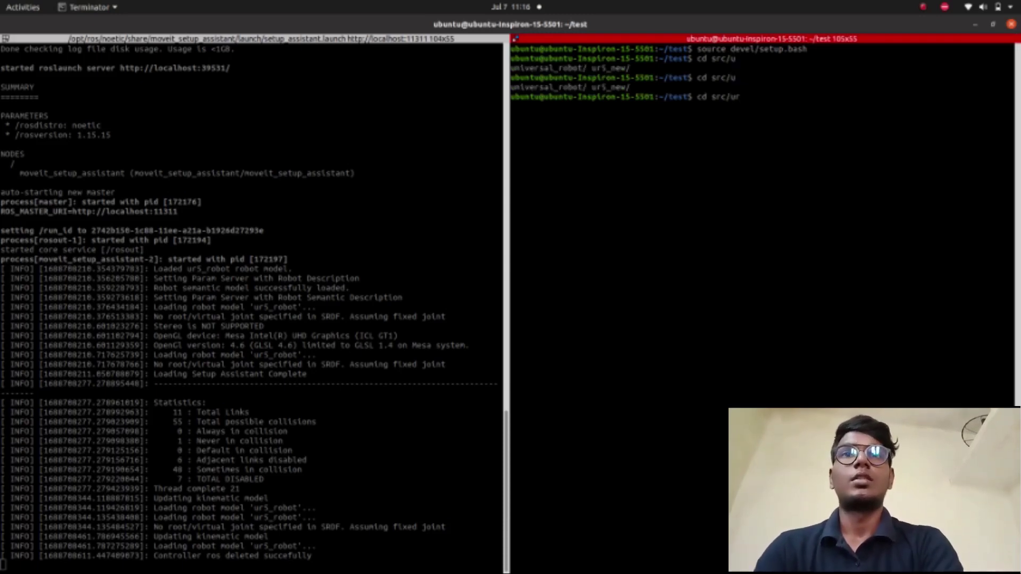
text(5)
key(Tab)
key(Return)
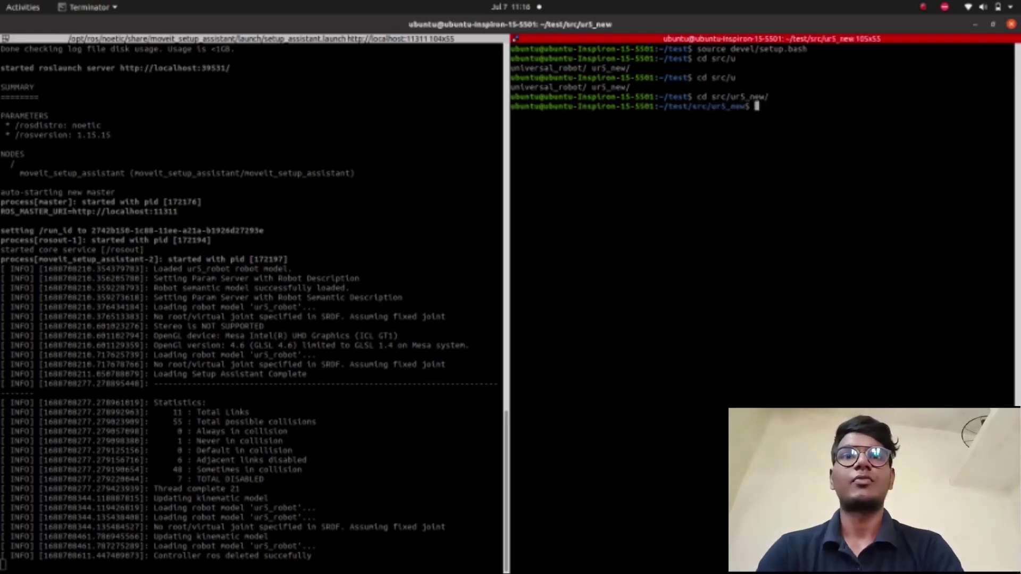
text(ls)
key(Return)
- Enter the ur5_new launch folder and list its launch files
text(cd )
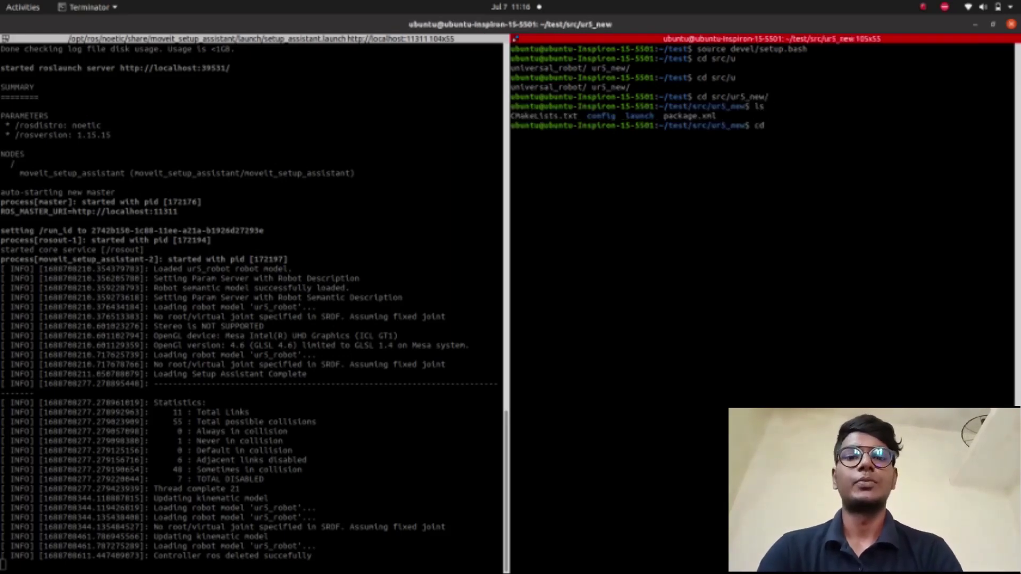
text(l)
key(Tab)
key(Return)
text(ls)
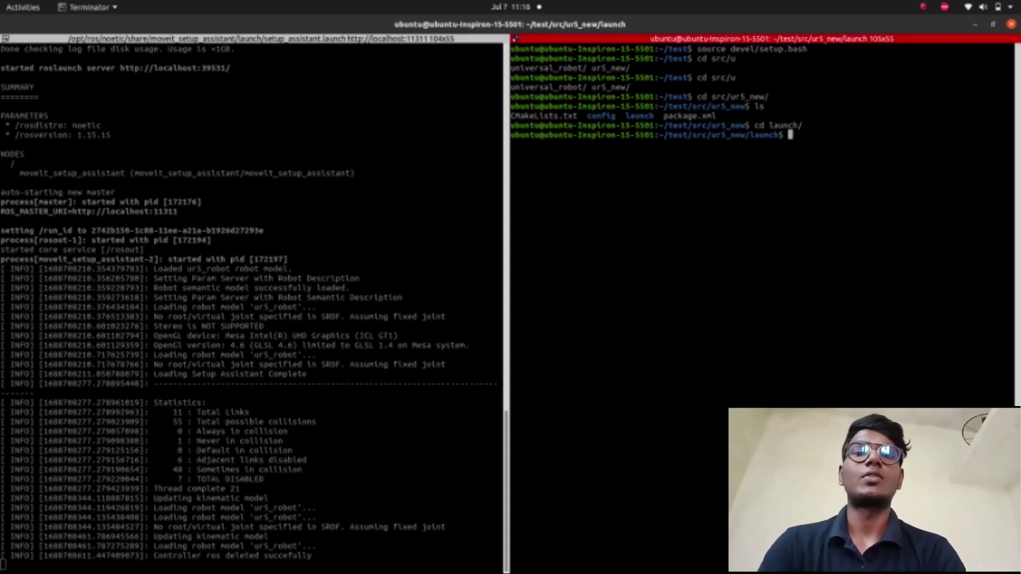
key(Return)
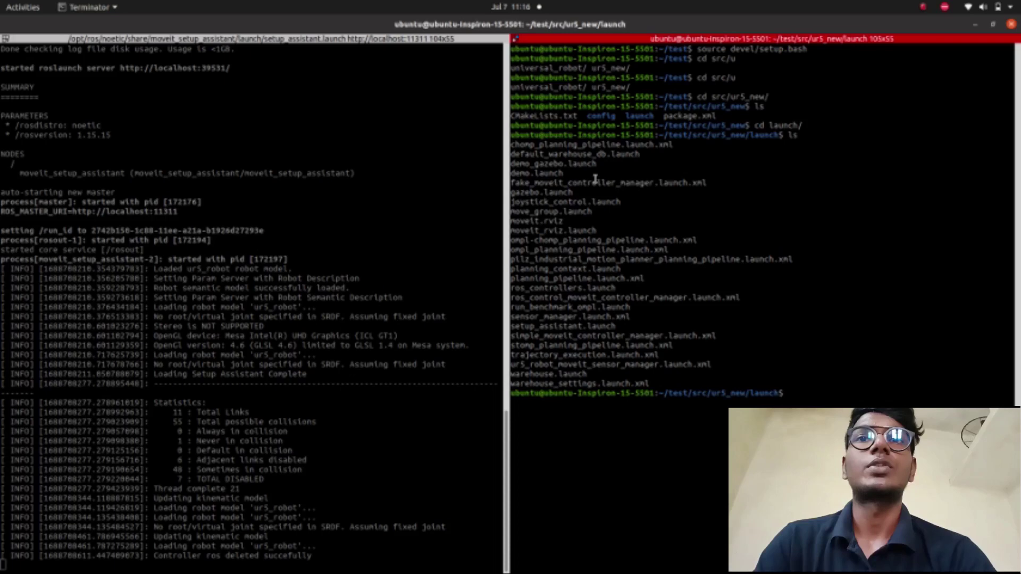
- Clear the screen and start demo.launch with roslaunch
text(roslaunchu)
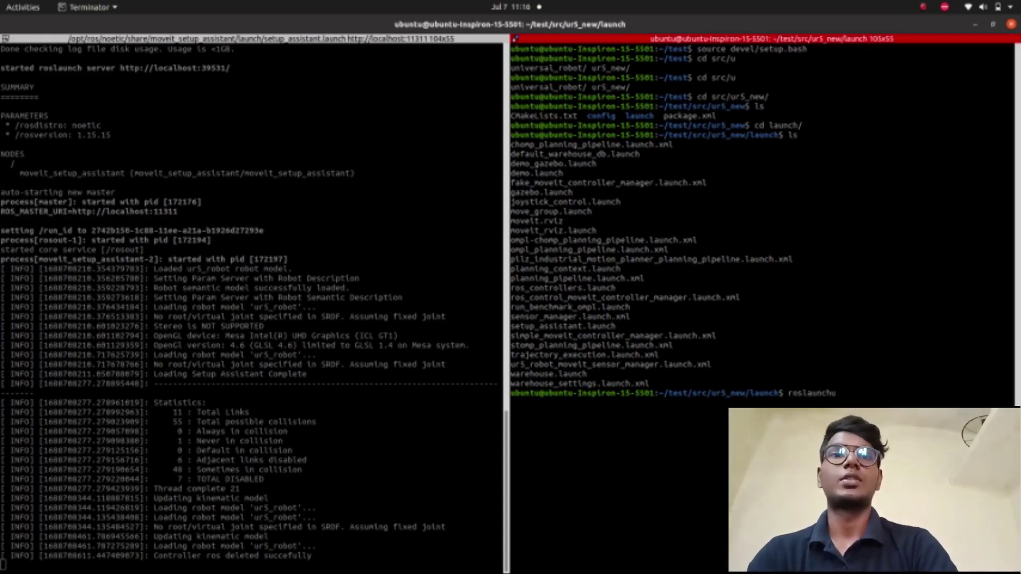
key(ctrl+l)
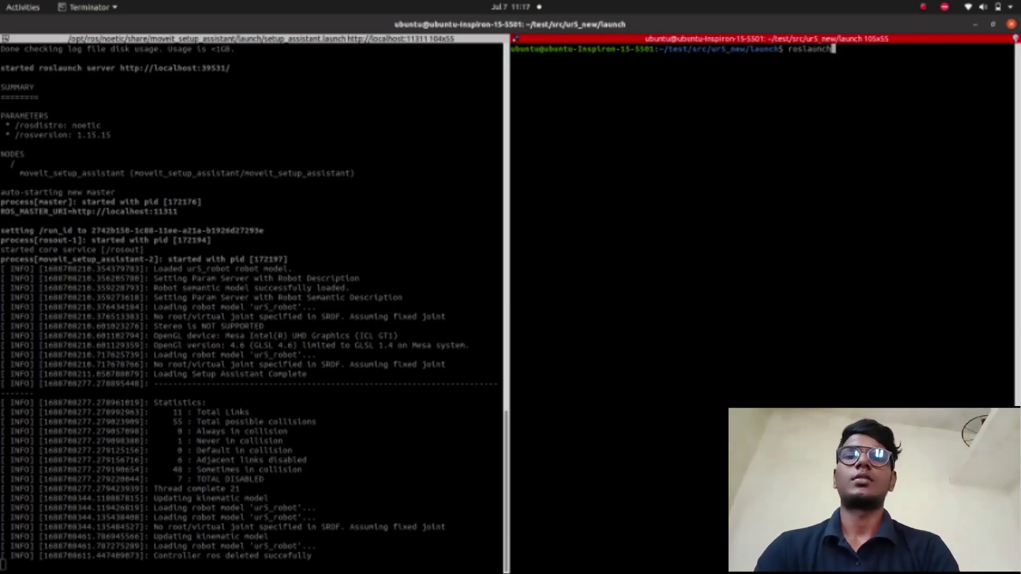
key(Tab)
key(Tab)
text(de)
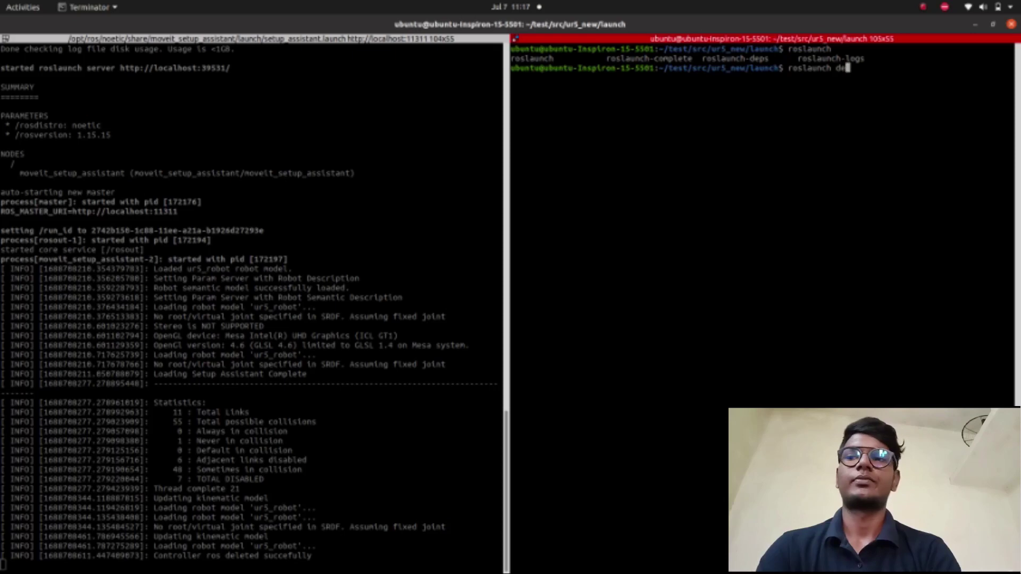
text(mo)
key(Tab)
key(Tab)
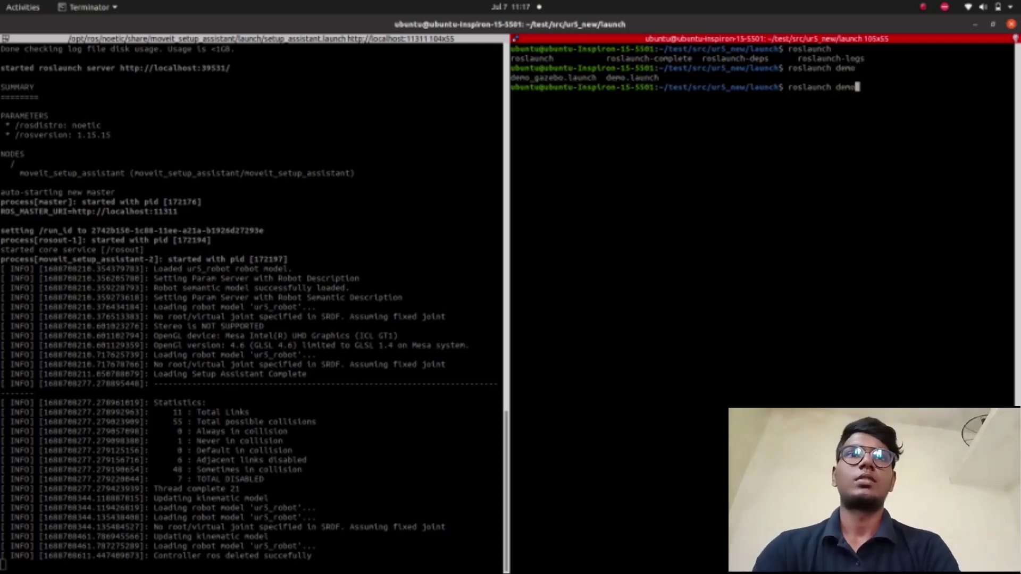
text(.)
key(Tab)
key(Return)
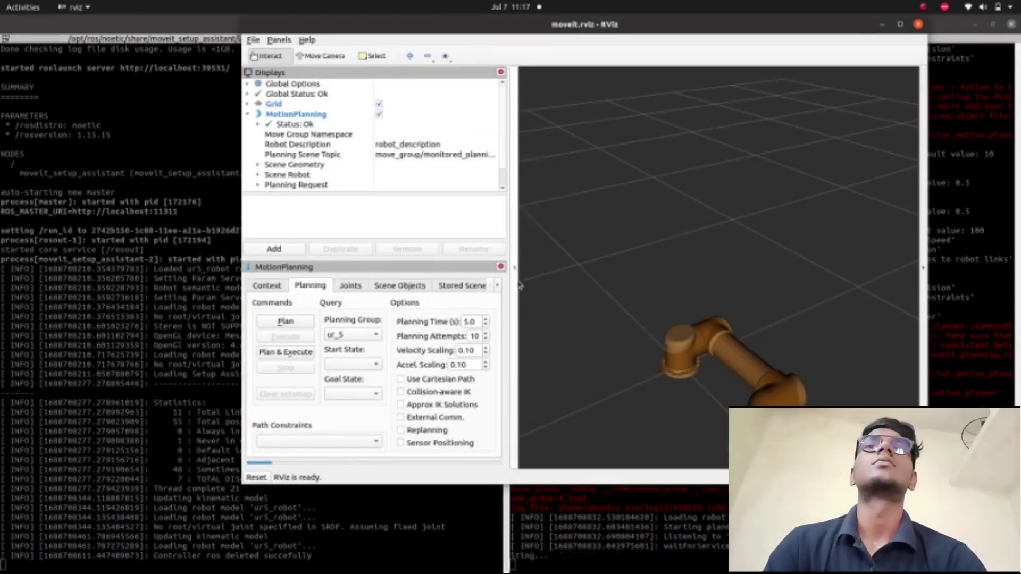
- Maximize RViz, zoom out, and orbit to a tilted overhead view of the UR5 arm
click(899, 25)
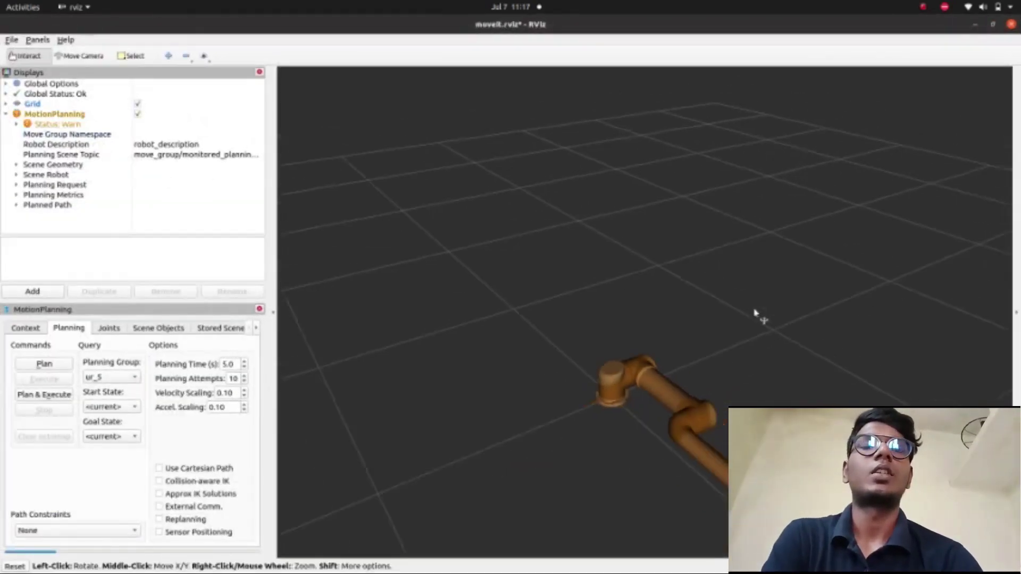
scroll(755, 314, down, 5)
drag(640, 399, 771, 361)
drag(663, 334, 737, 379)
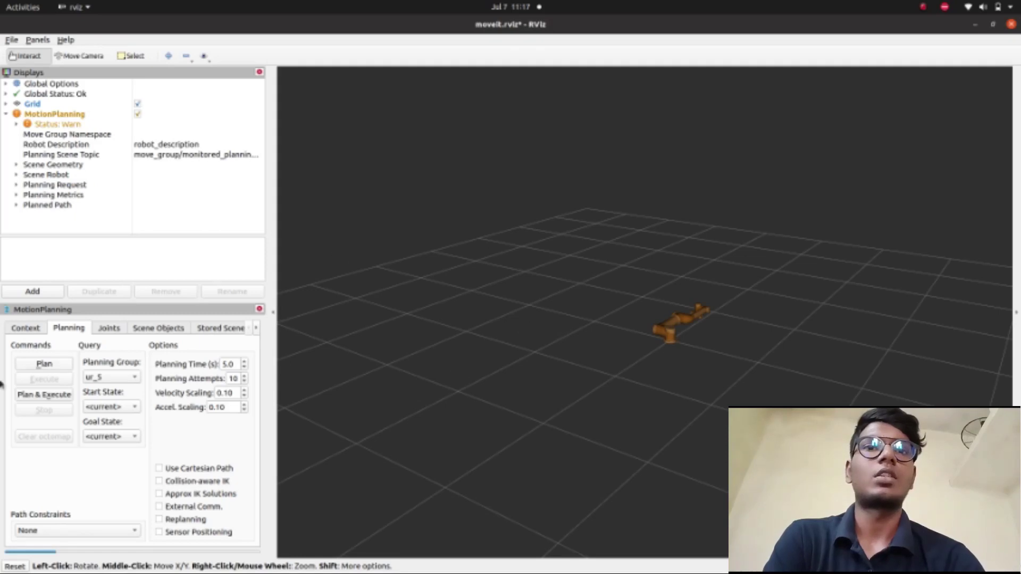
- In the Joints tab, bend the elbow and raise shoulder_lift_joint to about 237°
click(112, 330)
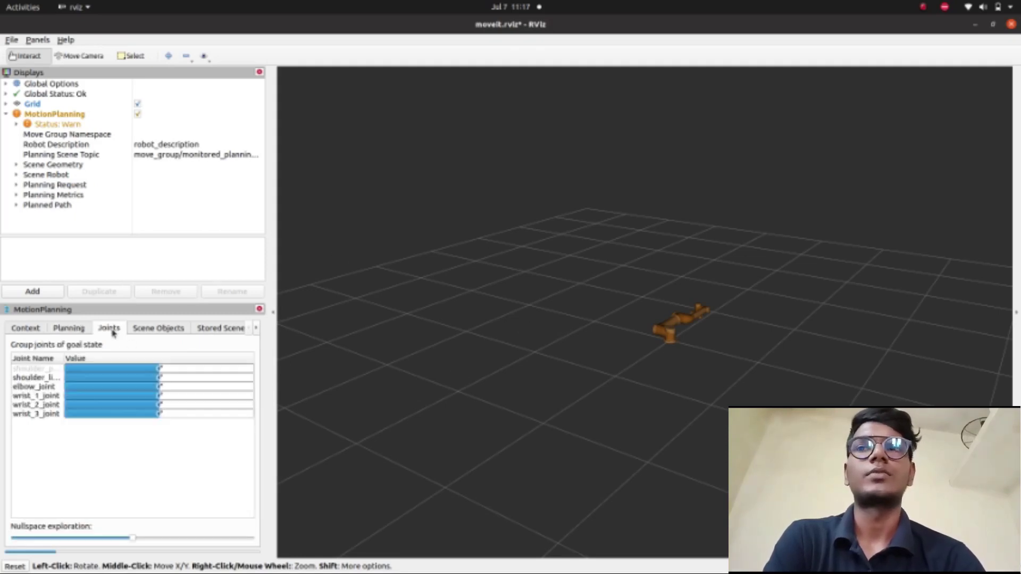
scroll(715, 333, up, 2)
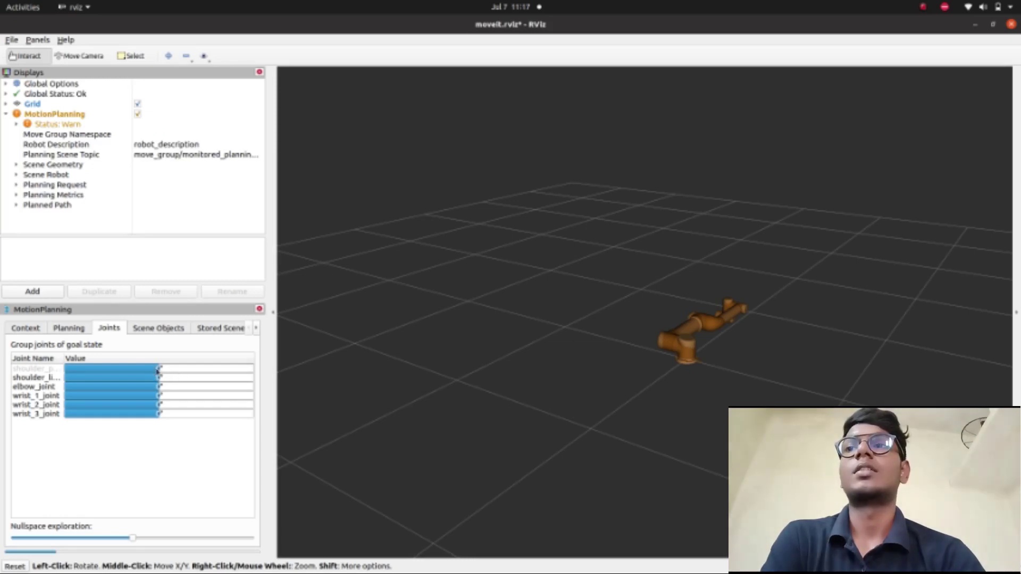
drag(158, 371, 127, 379)
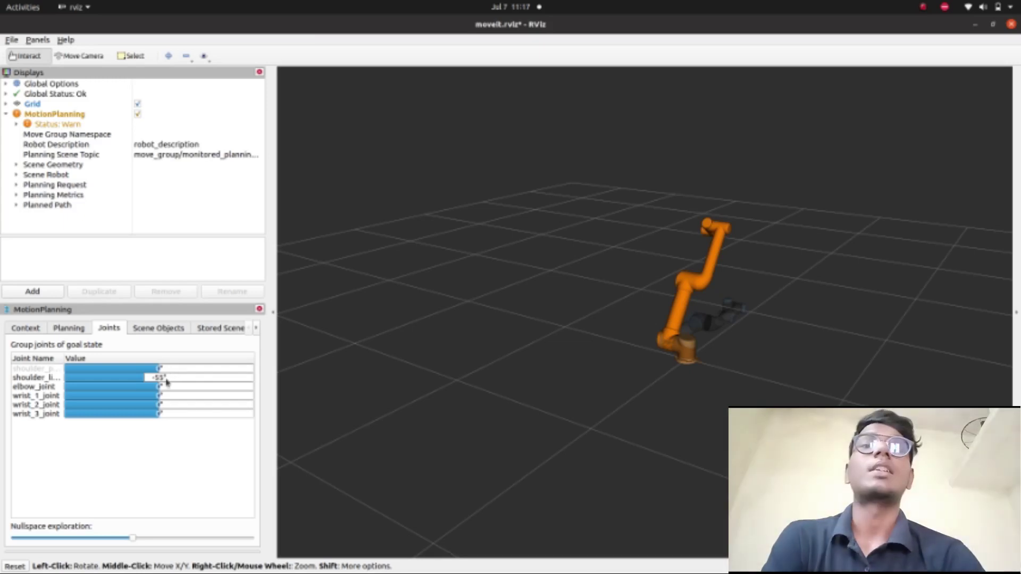
drag(136, 392, 177, 391)
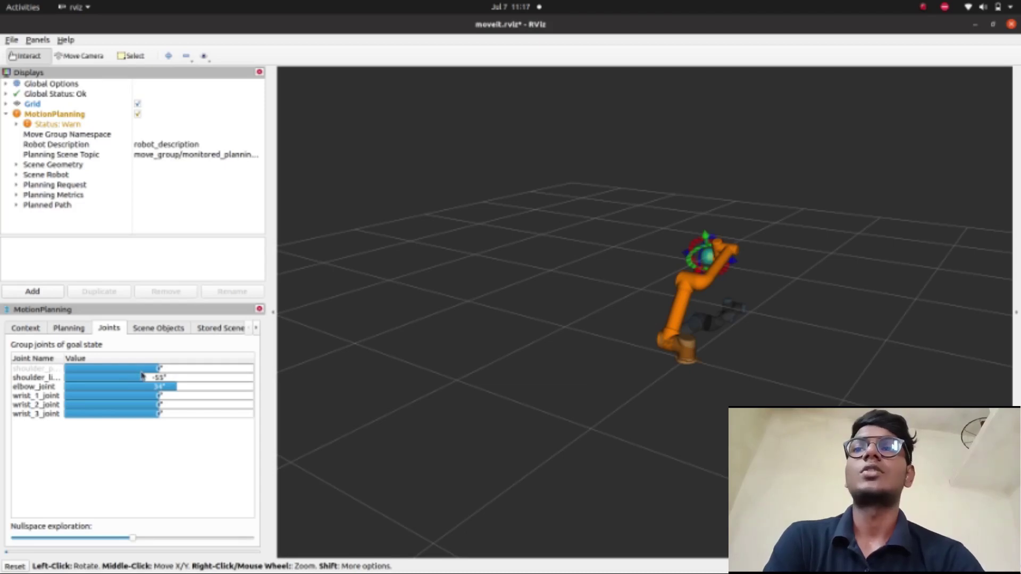
drag(133, 379, 231, 393)
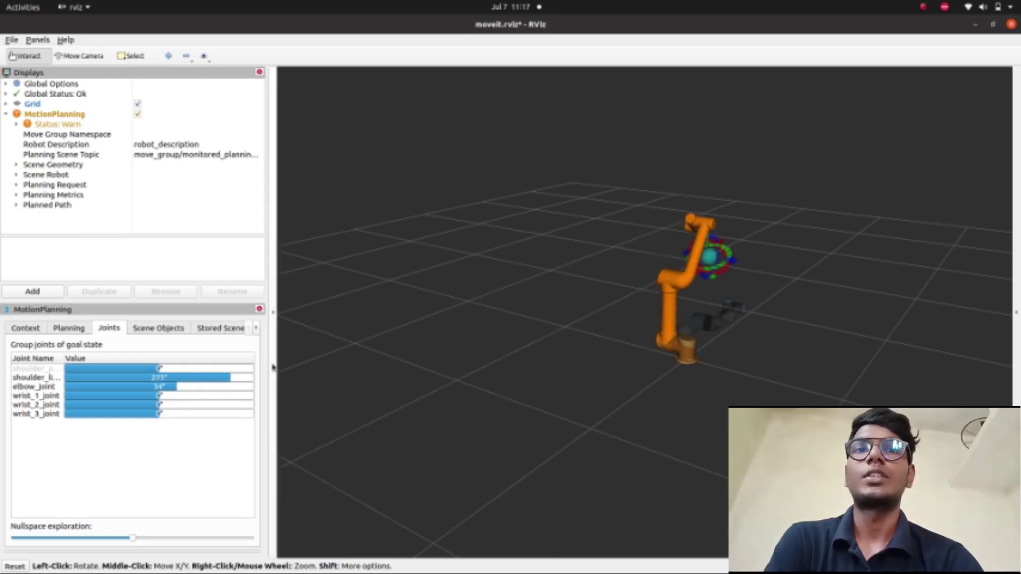
- Drag the end-effector marker, then rotate wrist_3_joint to 23° and set elbow_joint to 36°
mouse_move(710, 257)
mouse_down()
mouse_move(764, 264)
mouse_move(741, 250)
mouse_move(700, 248)
mouse_move(738, 257)
mouse_move(733, 245)
mouse_move(743, 269)
mouse_move(656, 240)
mouse_move(661, 253)
mouse_move(763, 278)
mouse_move(731, 254)
mouse_move(686, 247)
mouse_move(736, 276)
mouse_move(754, 250)
mouse_move(735, 235)
mouse_move(717, 233)
mouse_move(755, 303)
mouse_move(798, 282)
mouse_move(777, 242)
mouse_move(700, 240)
mouse_move(807, 264)
mouse_move(744, 223)
mouse_move(716, 187)
mouse_up()
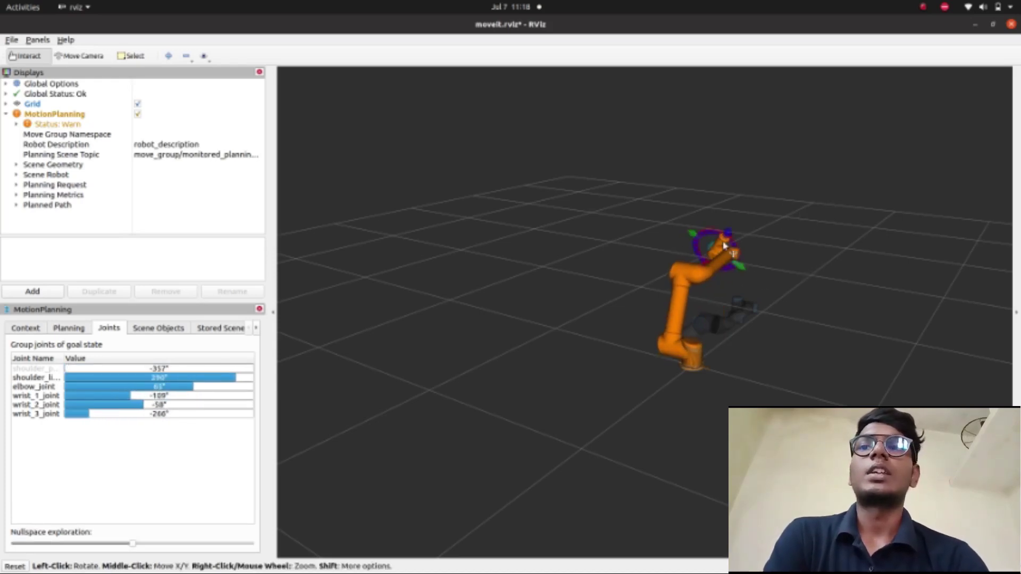
mouse_move(726, 238)
mouse_down()
mouse_move(734, 223)
mouse_move(829, 198)
mouse_move(793, 154)
mouse_up()
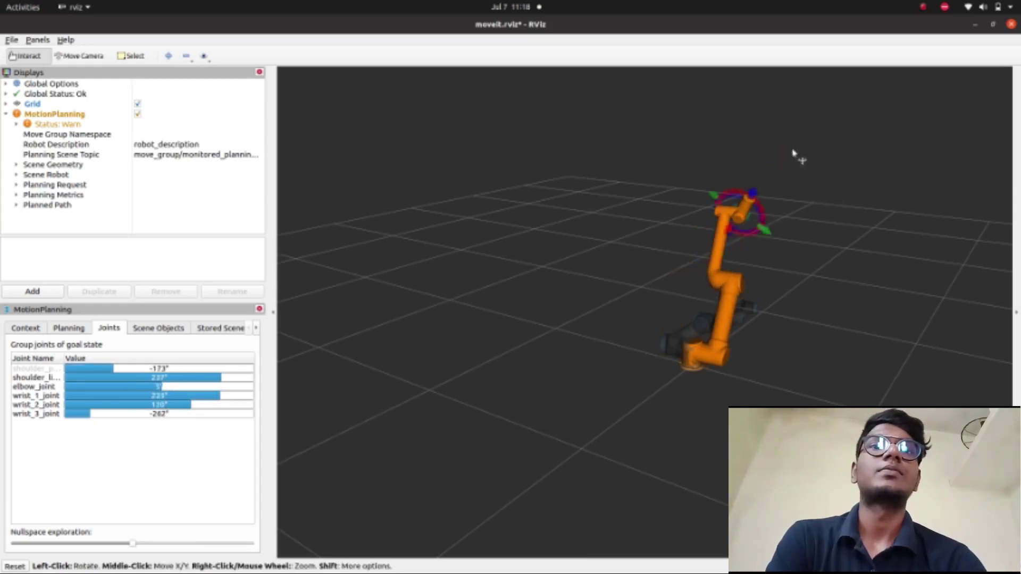
mouse_move(770, 228)
mouse_down()
mouse_move(866, 280)
mouse_move(734, 229)
mouse_move(672, 228)
mouse_move(676, 210)
mouse_up()
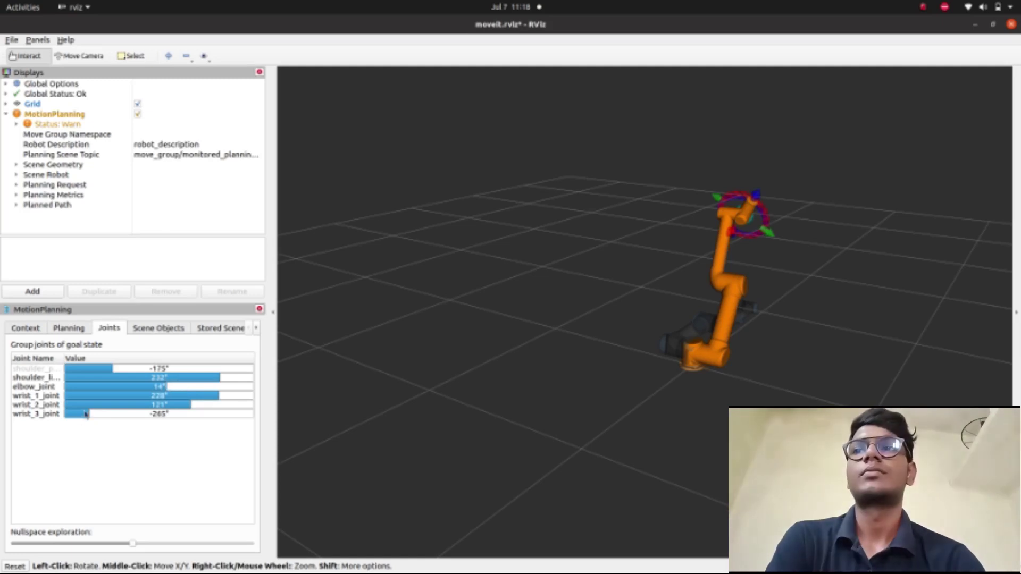
mouse_move(91, 413)
mouse_down()
mouse_move(191, 424)
mouse_move(126, 416)
mouse_move(281, 411)
mouse_move(149, 399)
mouse_move(307, 400)
mouse_move(125, 400)
mouse_move(254, 400)
mouse_move(232, 401)
mouse_up()
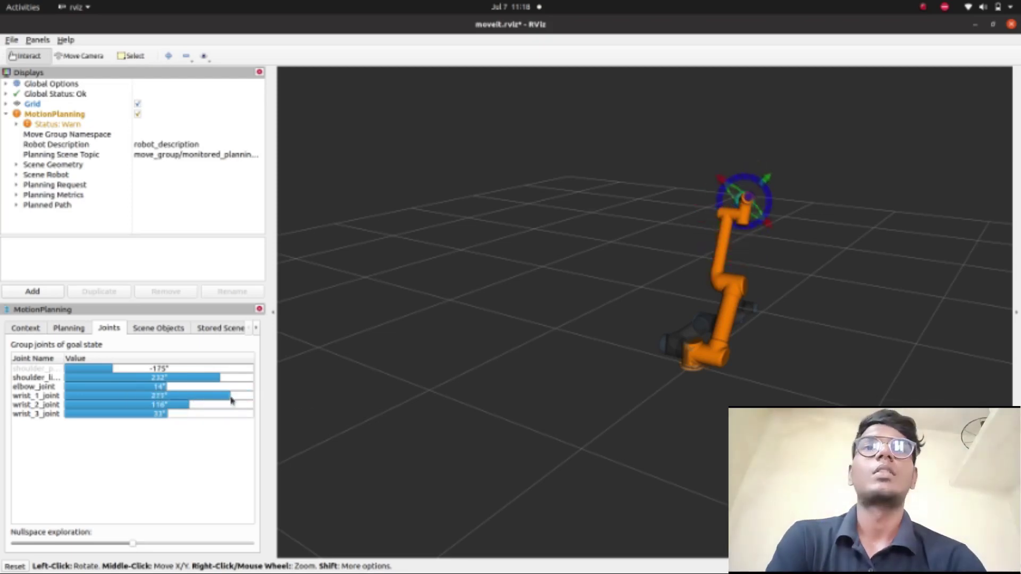
mouse_move(162, 383)
mouse_down()
mouse_move(200, 386)
mouse_move(178, 387)
mouse_up()
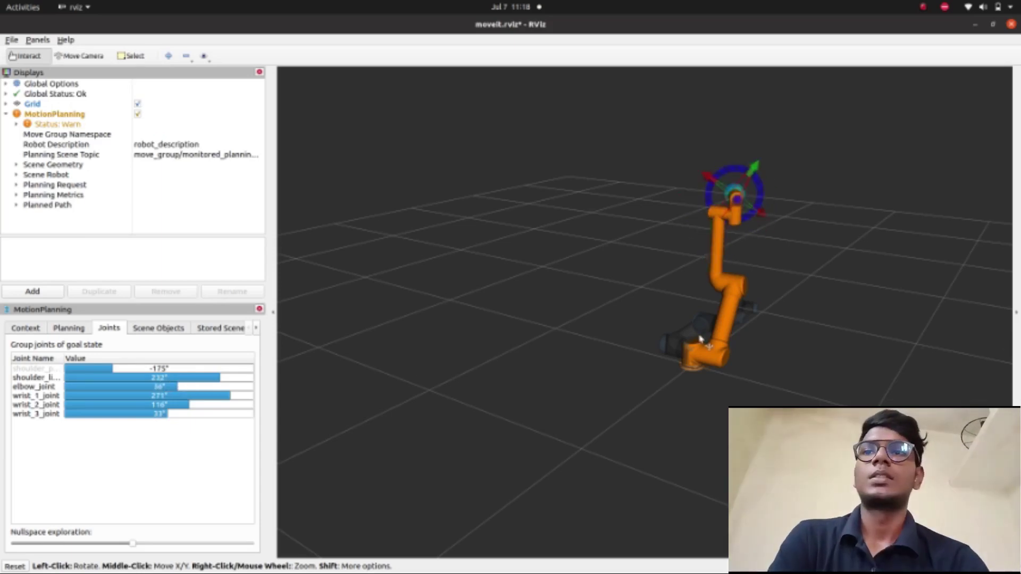